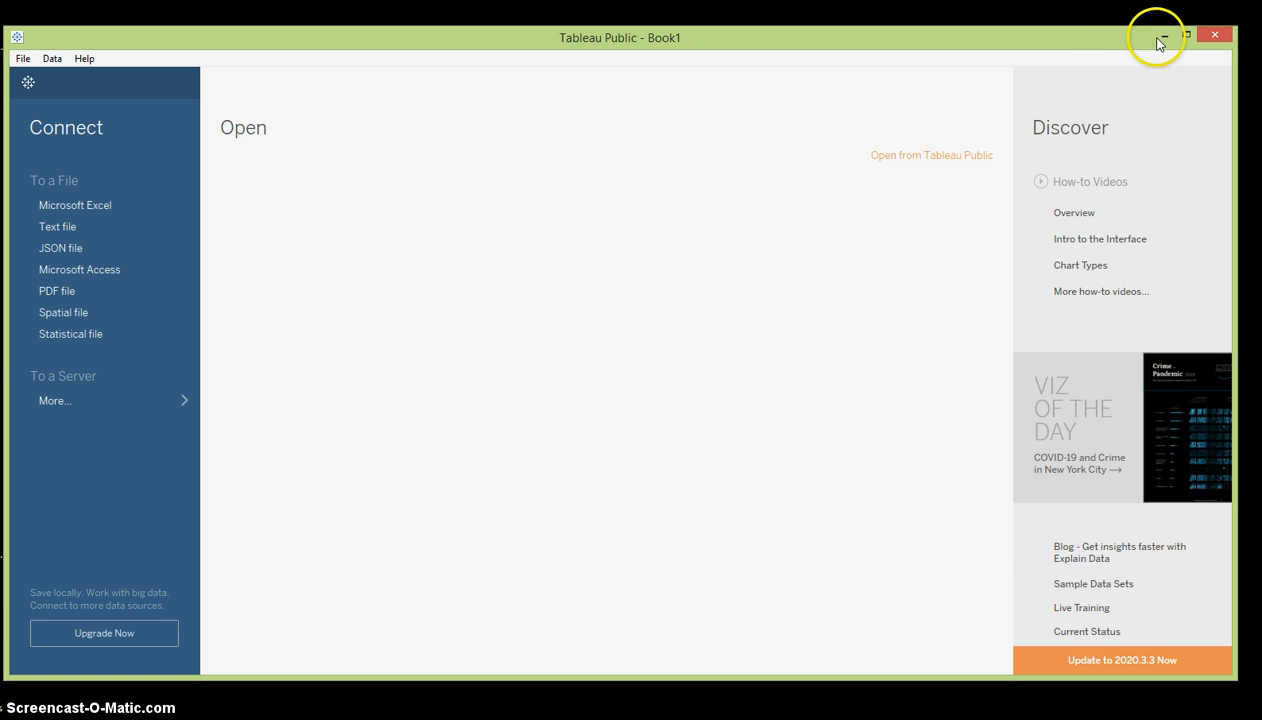
# Step: Switch to the browser, look up the Tableau Public download page from the Google results, and return to Tableau Public
pyautogui.click(1165, 36)
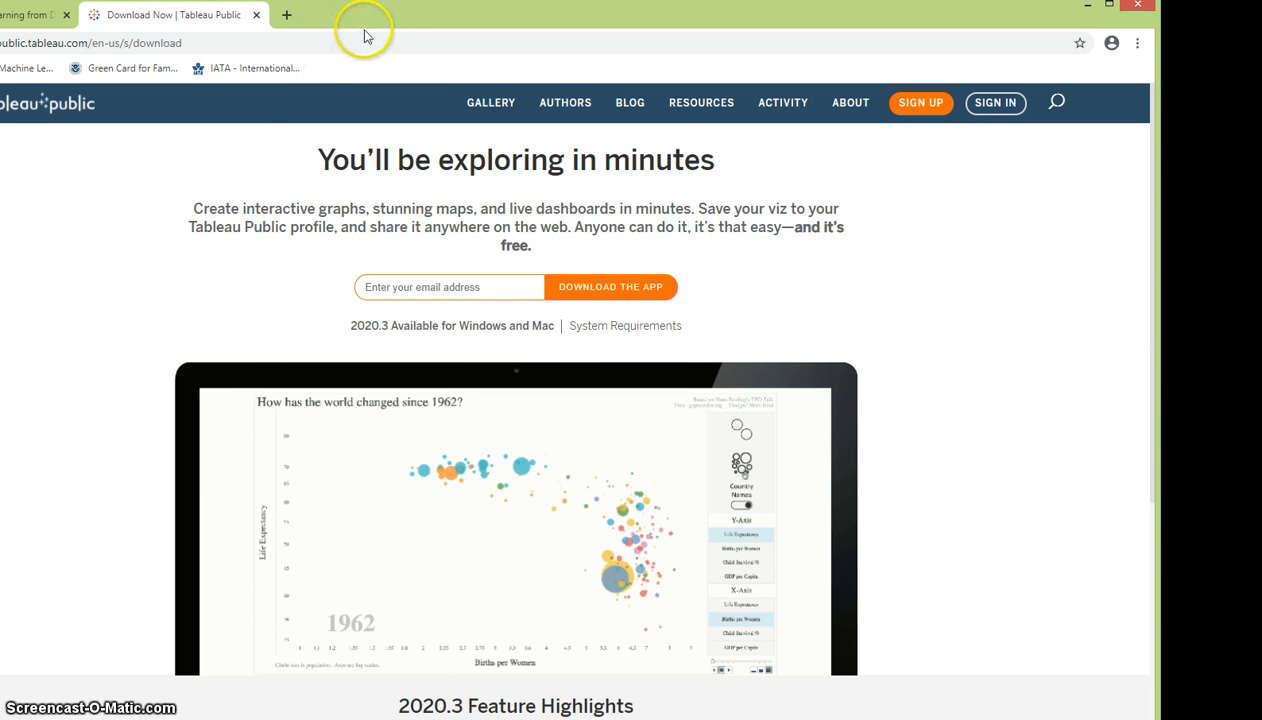
pyautogui.moveTo(366, 28); pyautogui.dragTo(487, 59)
pyautogui.click(15, 70)
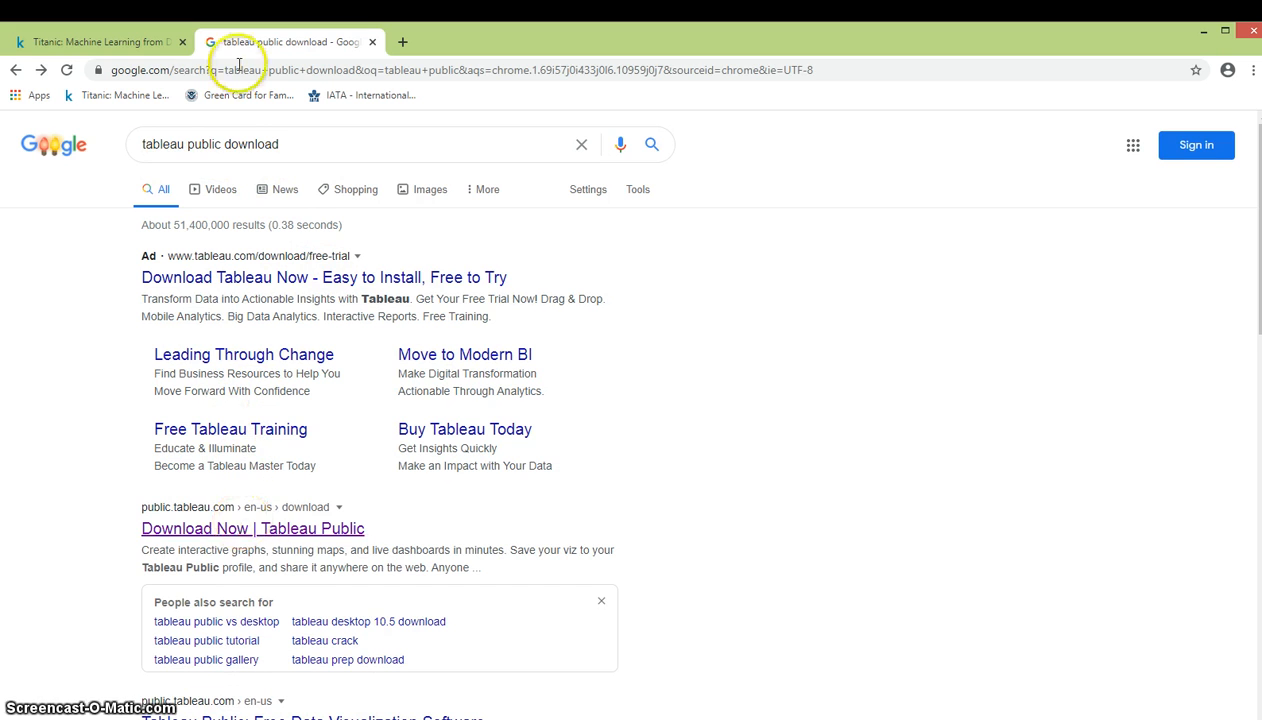
pyautogui.click(222, 530)
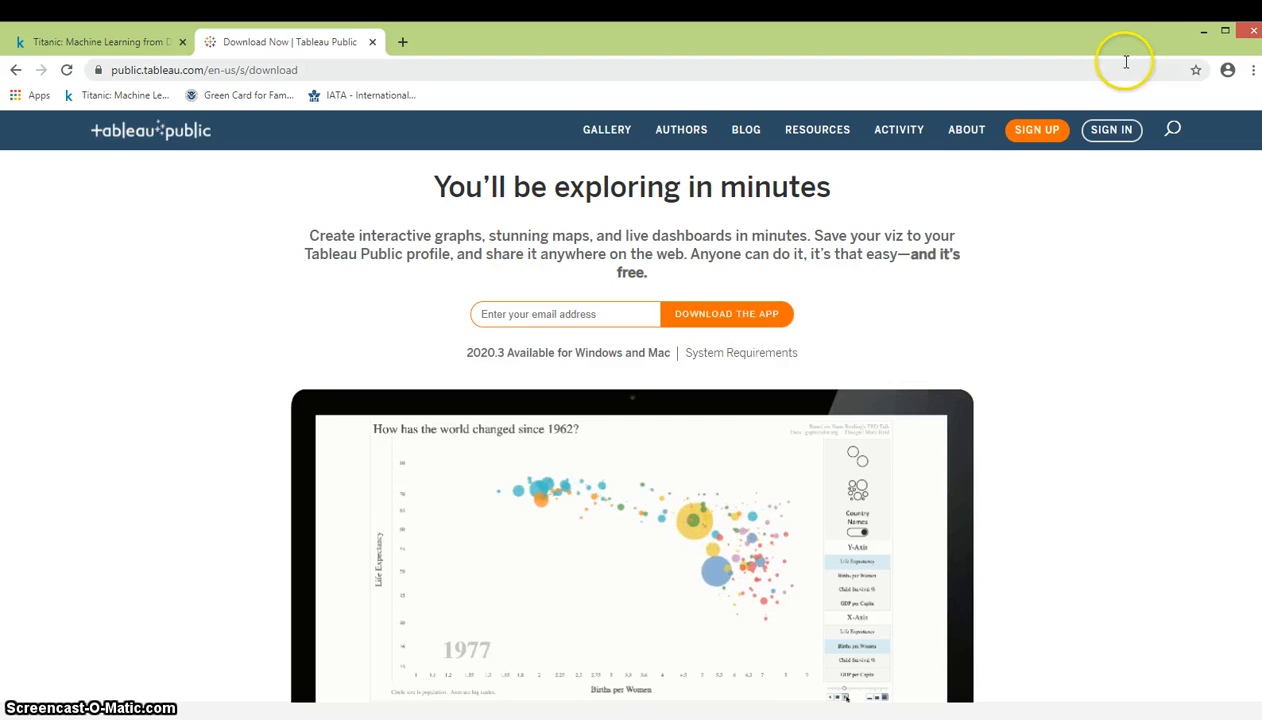
pyautogui.click(1204, 34)
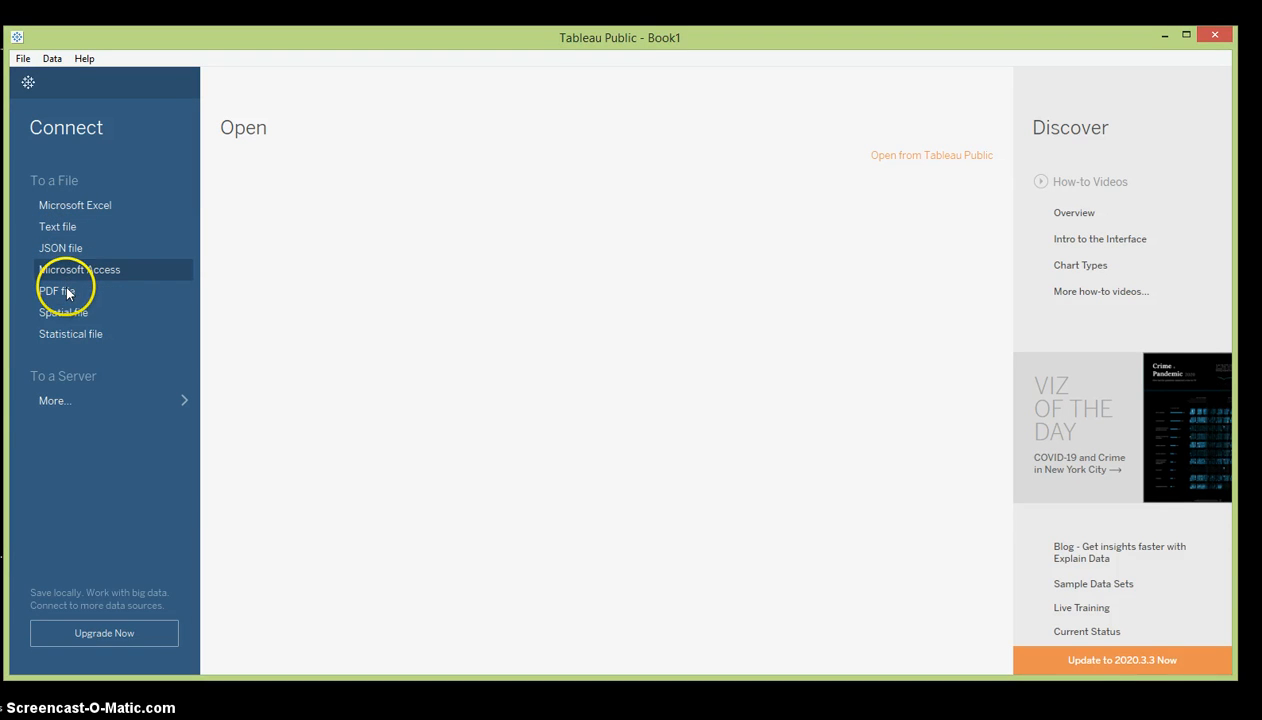
# Step: Review the additional server connectors and browse the Excel workbooks in the Downloads folder without connecting to any
pyautogui.click(62, 400)
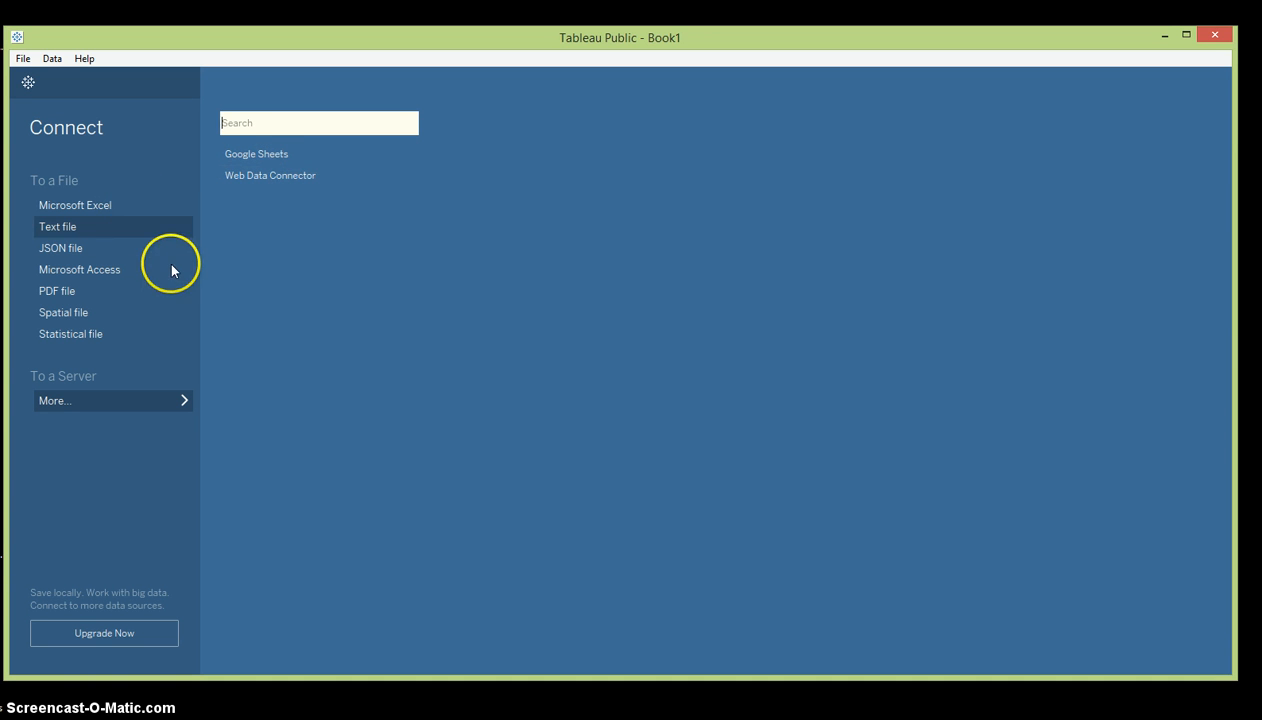
pyautogui.click(91, 205)
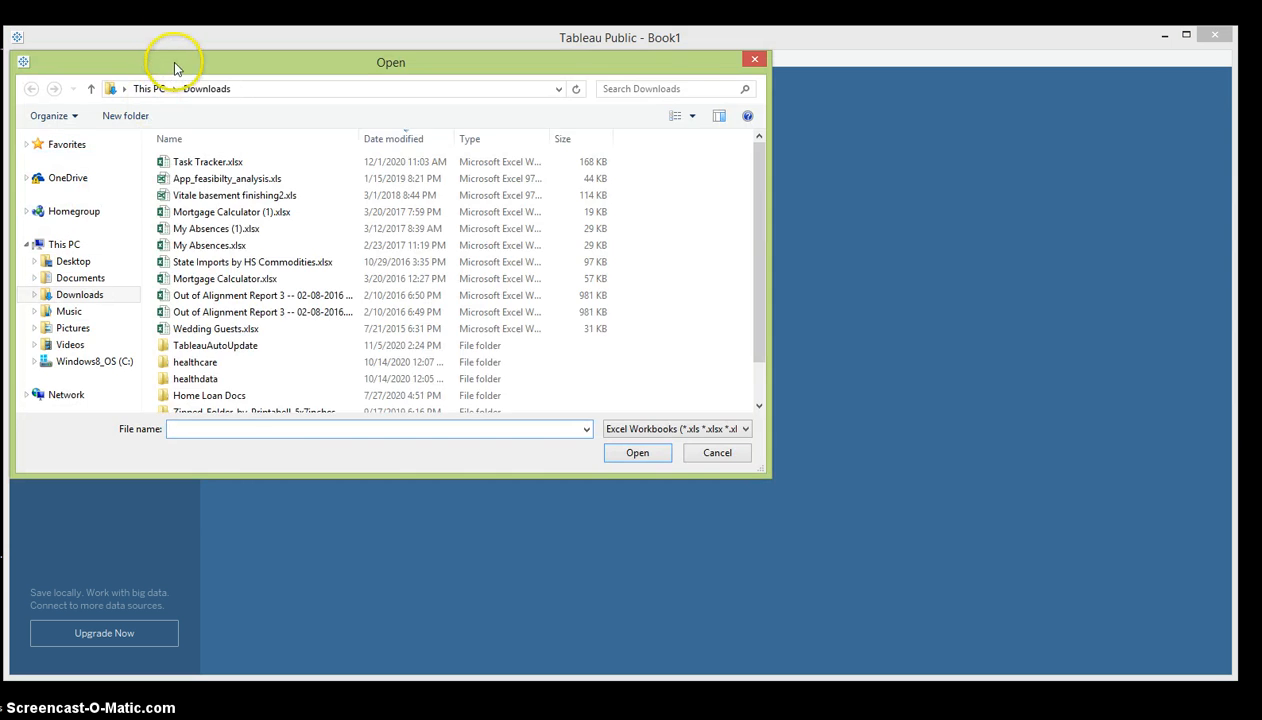
pyautogui.moveTo(169, 56); pyautogui.dragTo(236, 120)
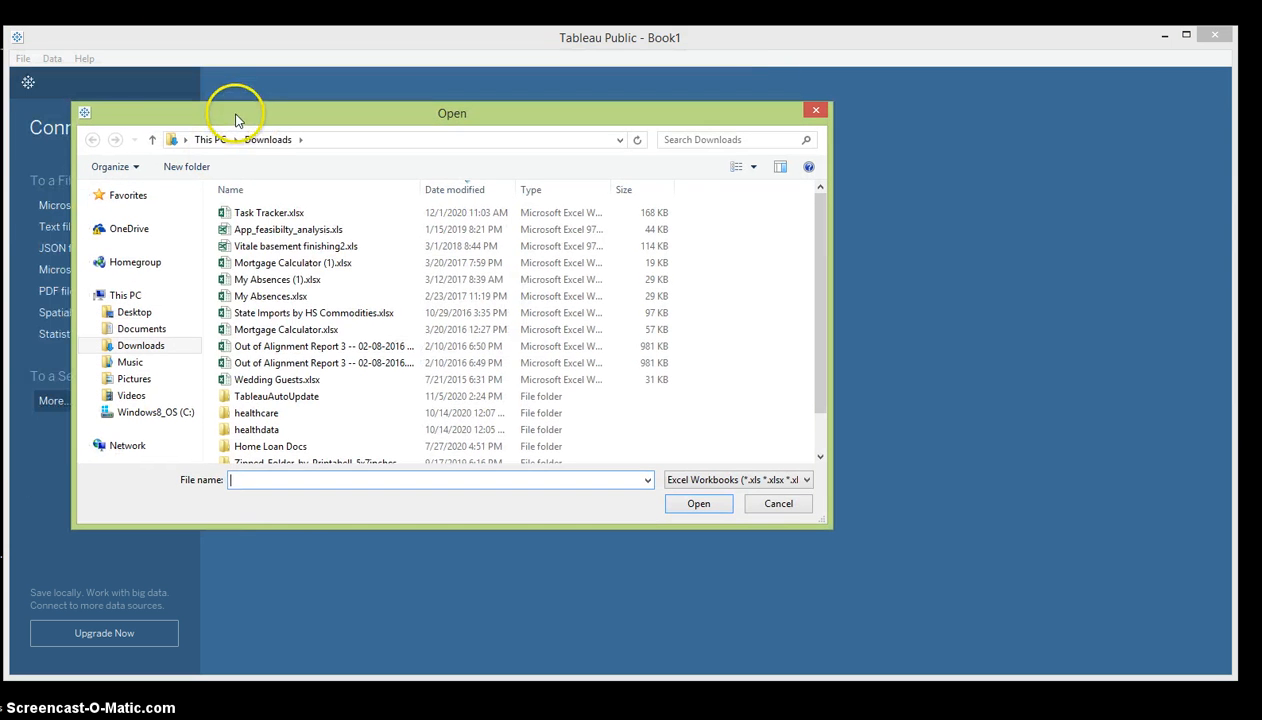
pyautogui.click(285, 396)
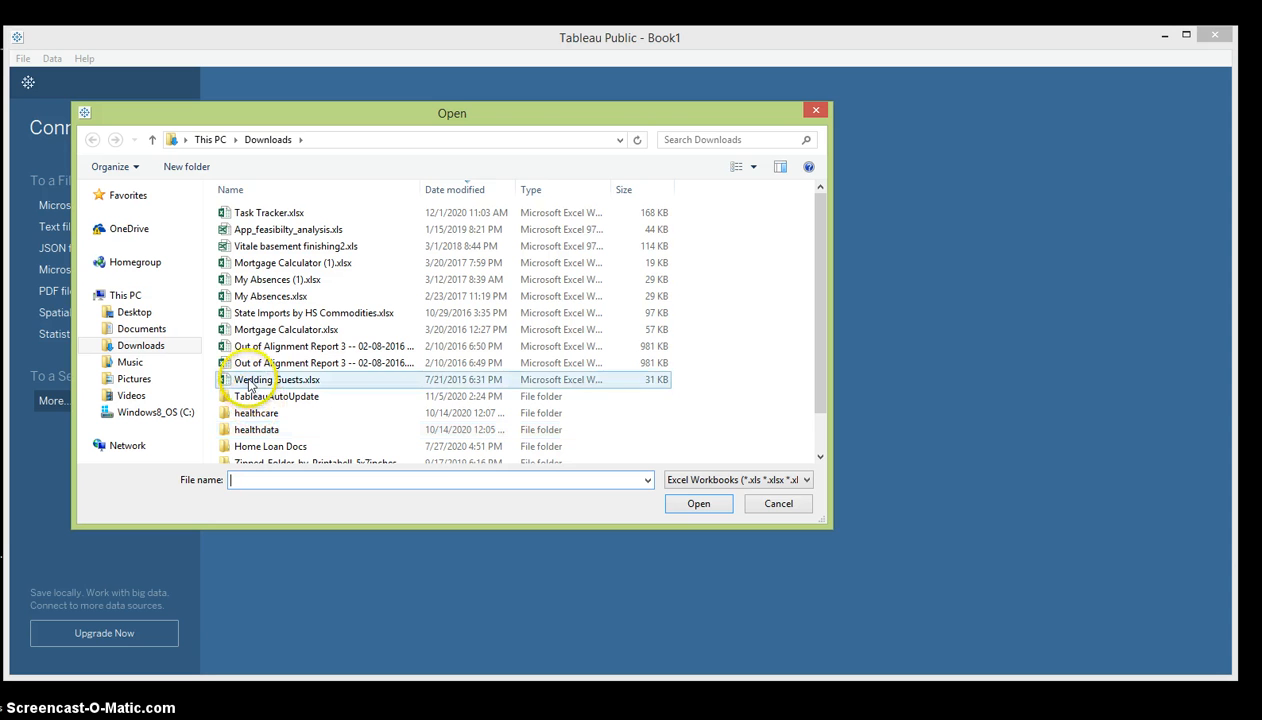
pyautogui.click(811, 113)
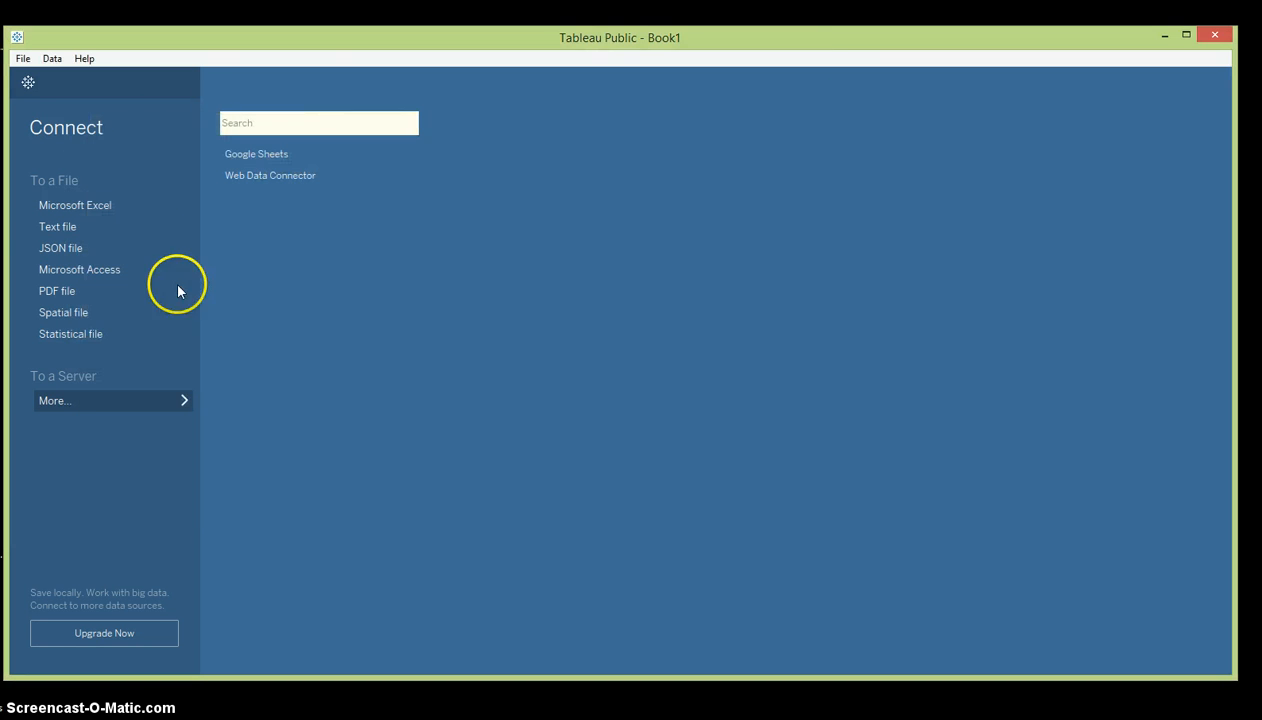
# Step: Connect to the enigma-us.gov_.census.eits_.ressales CSV as a text file and enlarge the data preview grid
pyautogui.click(58, 228)
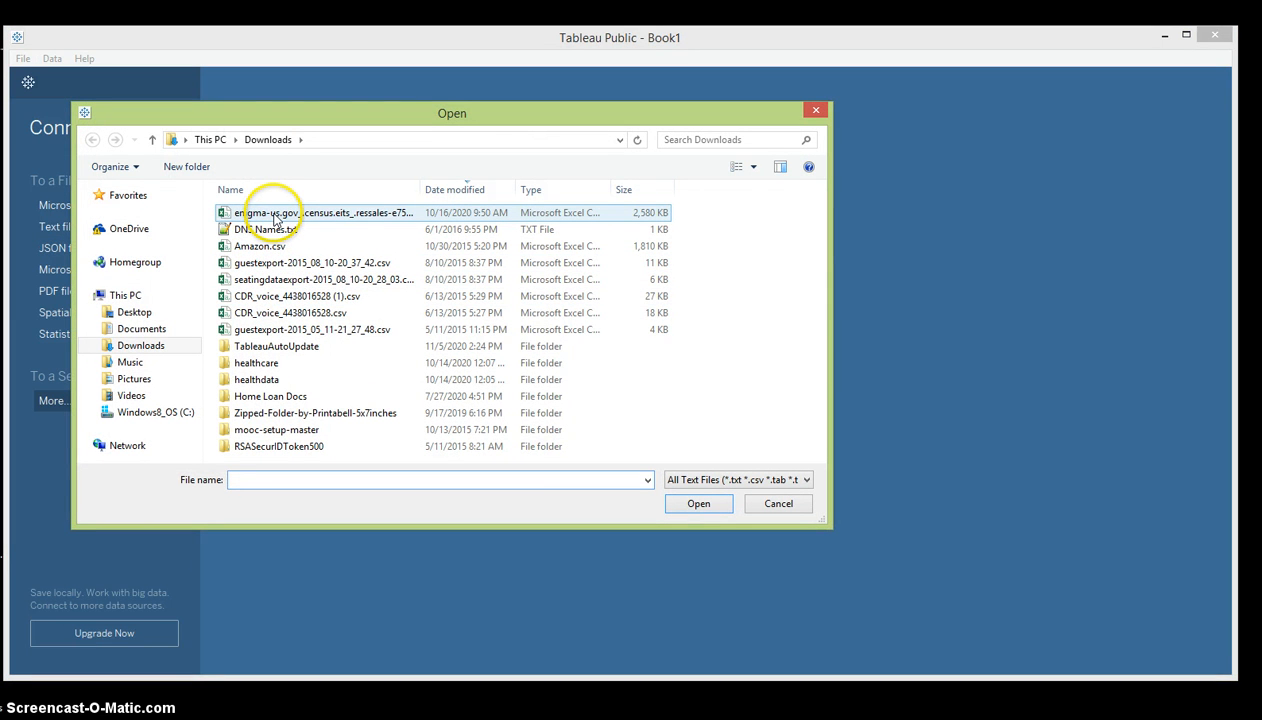
pyautogui.click(274, 218)
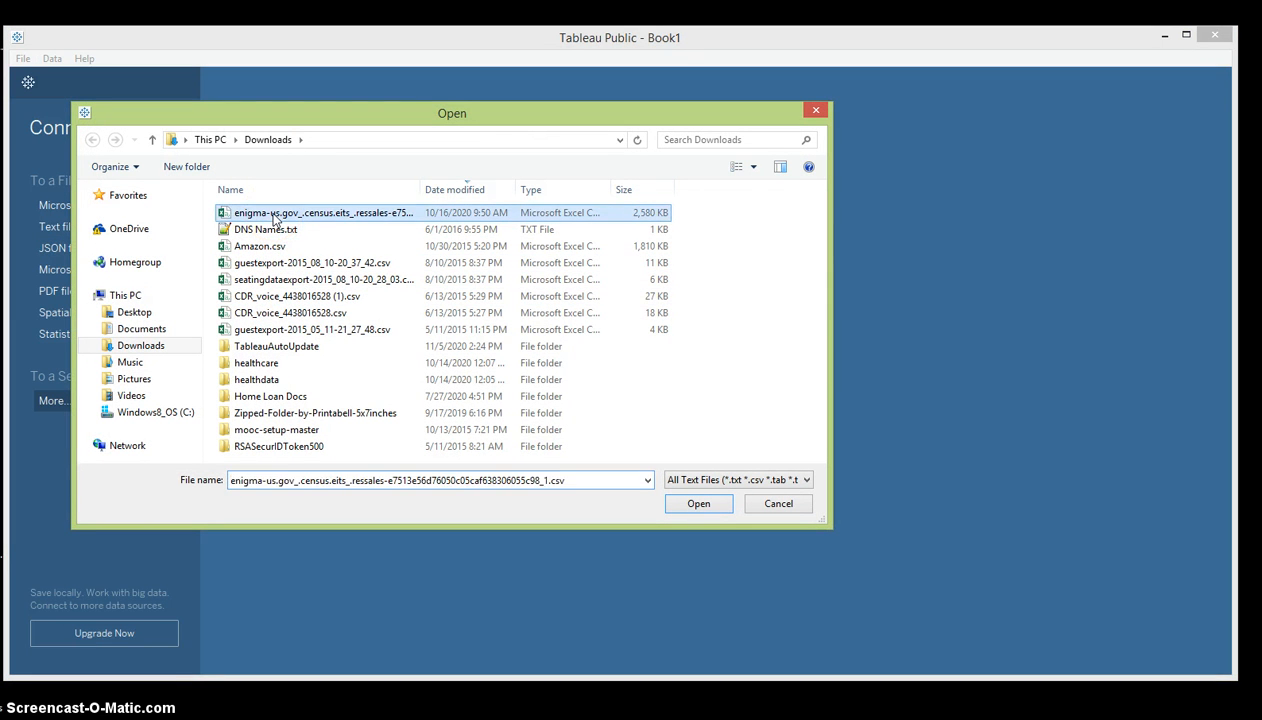
pyautogui.click(301, 210)
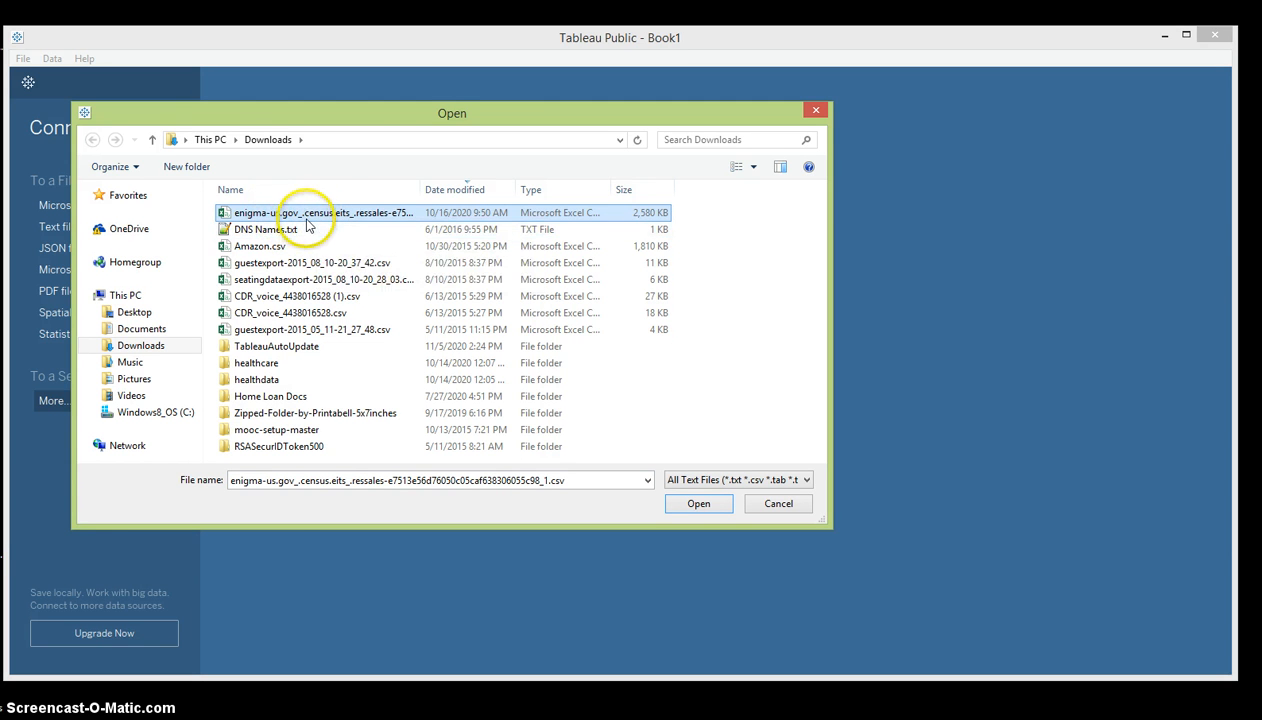
pyautogui.doubleClick(310, 218)
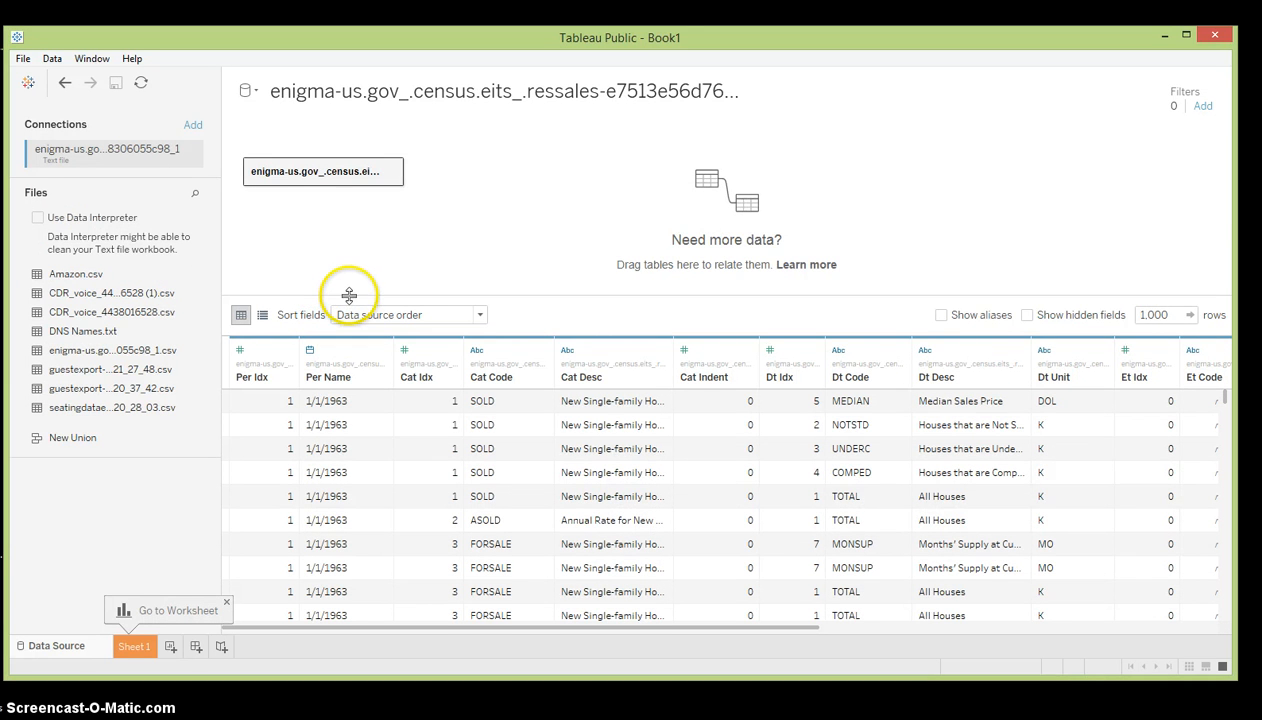
pyautogui.moveTo(349, 295); pyautogui.dragTo(351, 220)
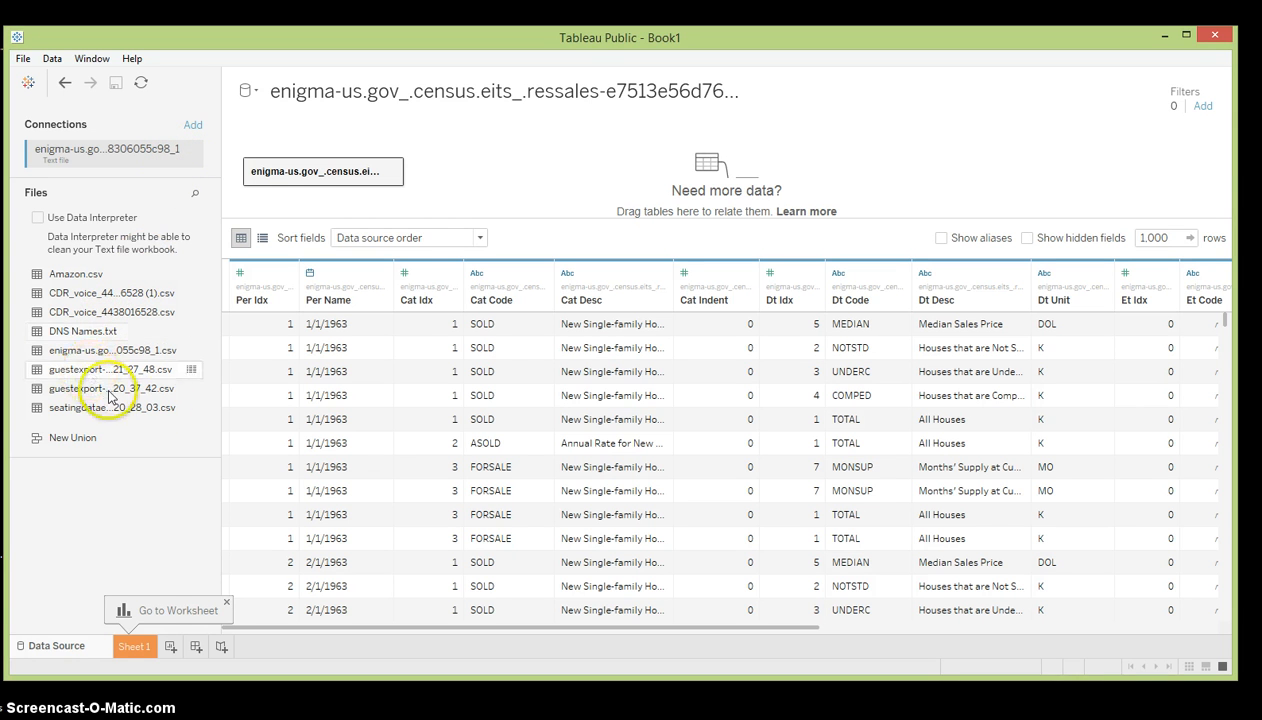
# Step: Switch to Excel and compare the source CSV's columns with the data preview in Tableau Public
pyautogui.click(60, 717)
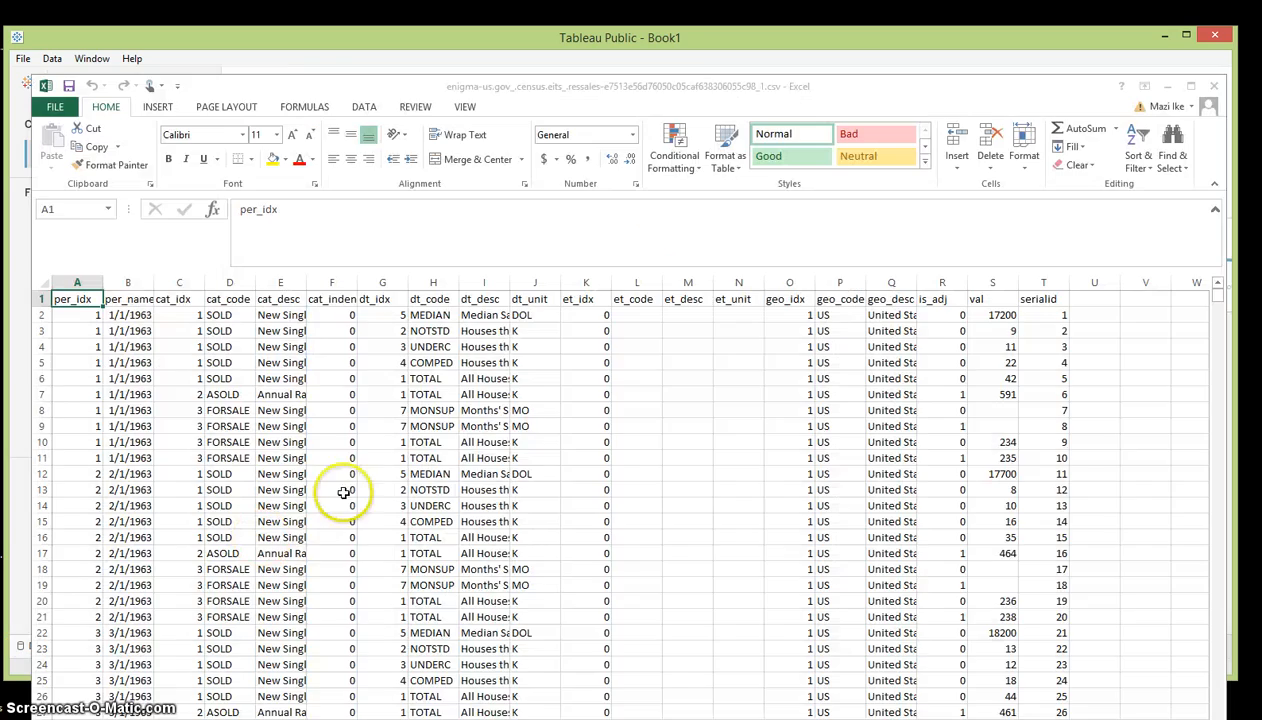
pyautogui.moveTo(292, 78); pyautogui.dragTo(297, 20)
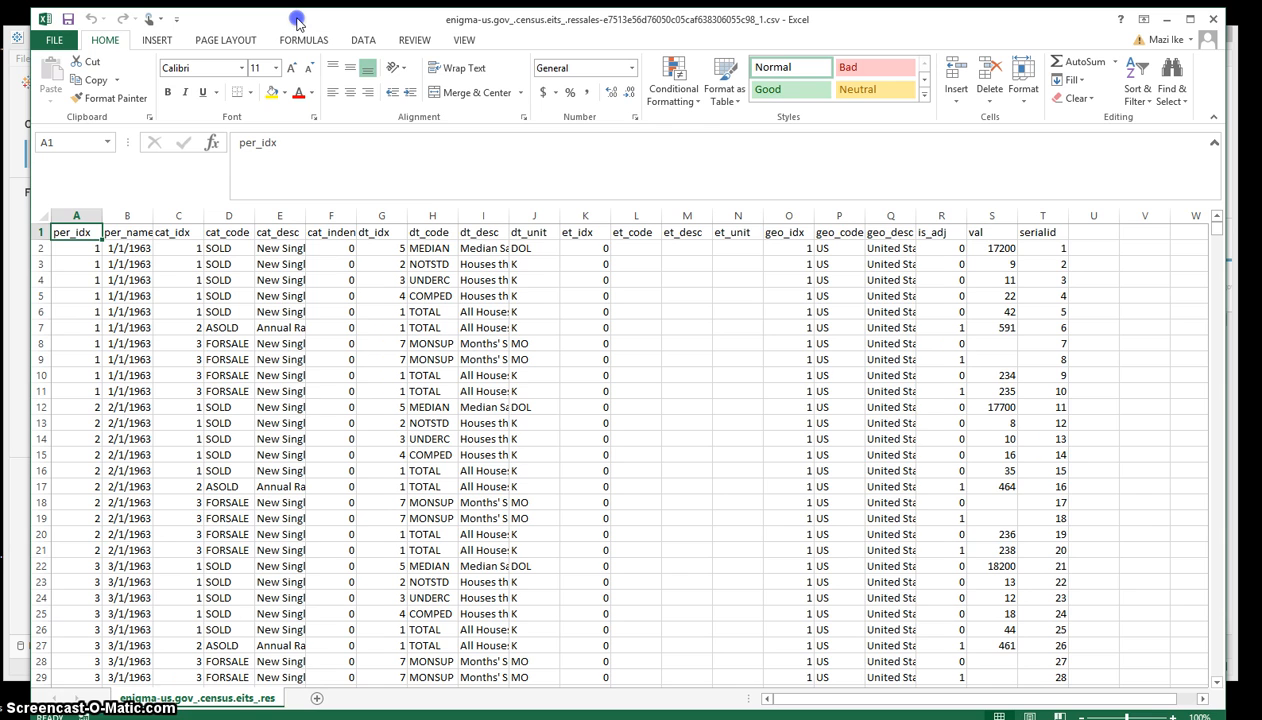
pyautogui.moveTo(297, 20); pyautogui.dragTo(753, 144)
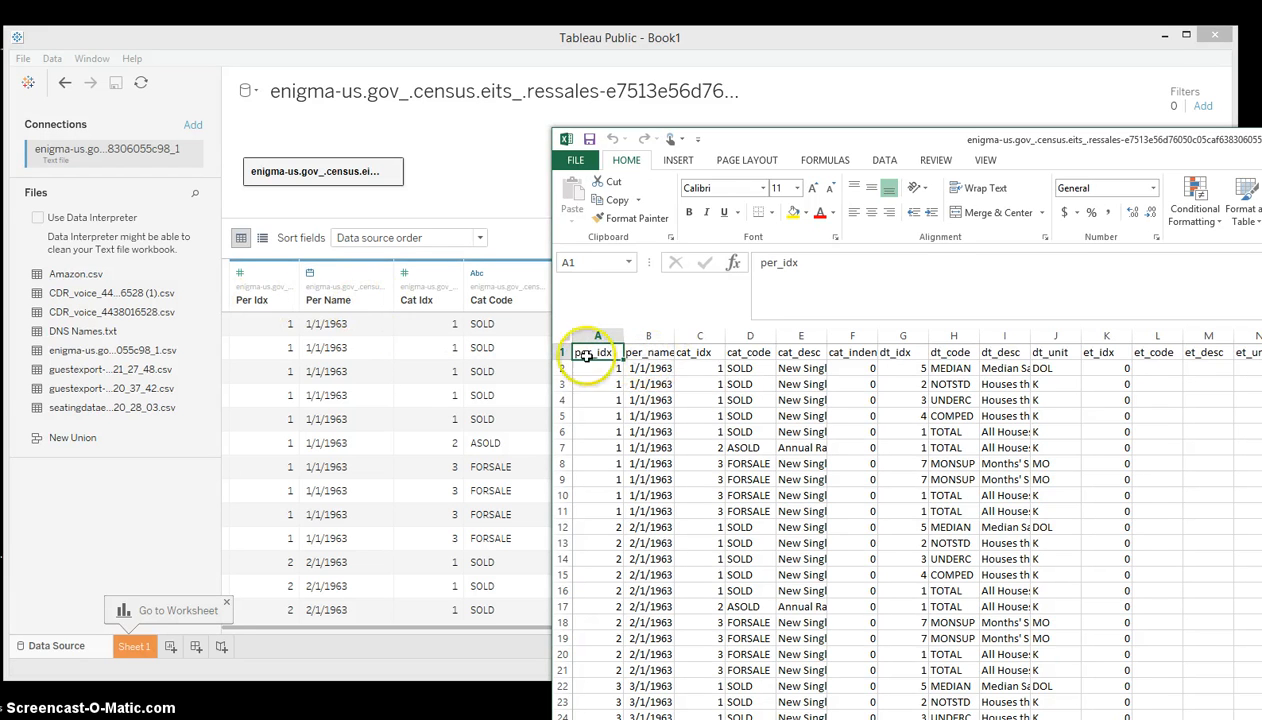
pyautogui.click(660, 384)
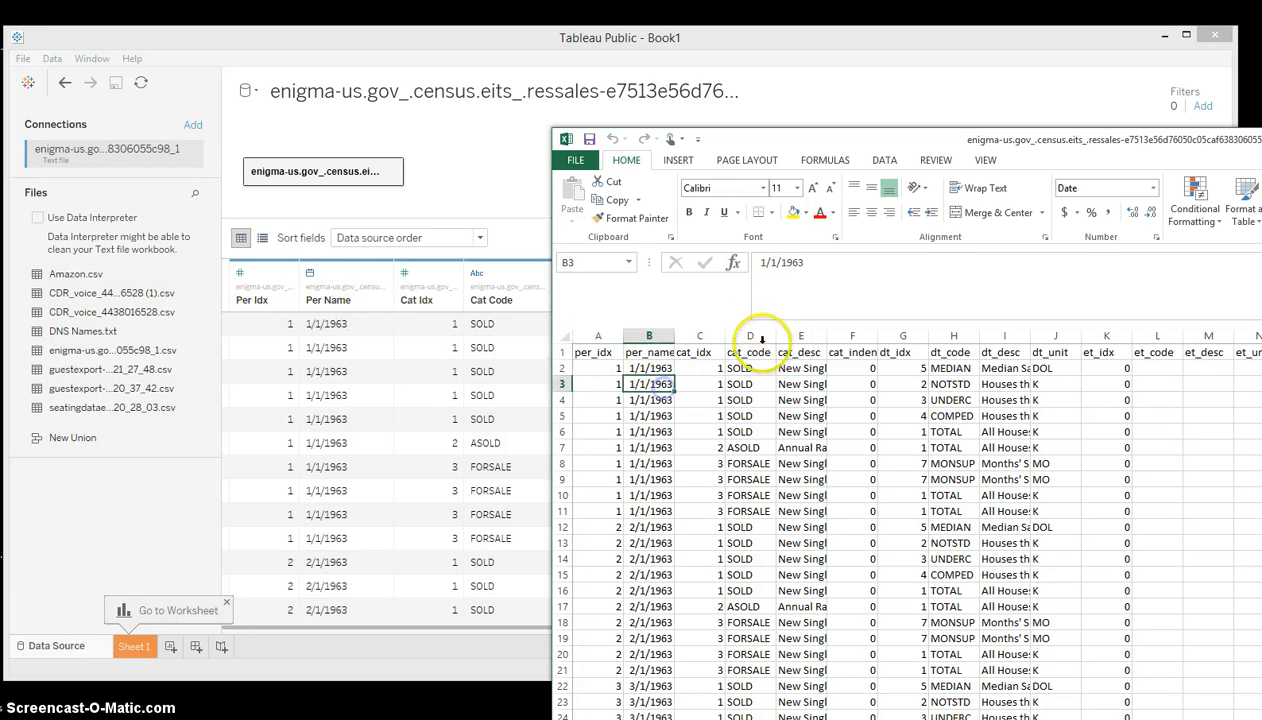
pyautogui.moveTo(724, 146); pyautogui.dragTo(253, 45)
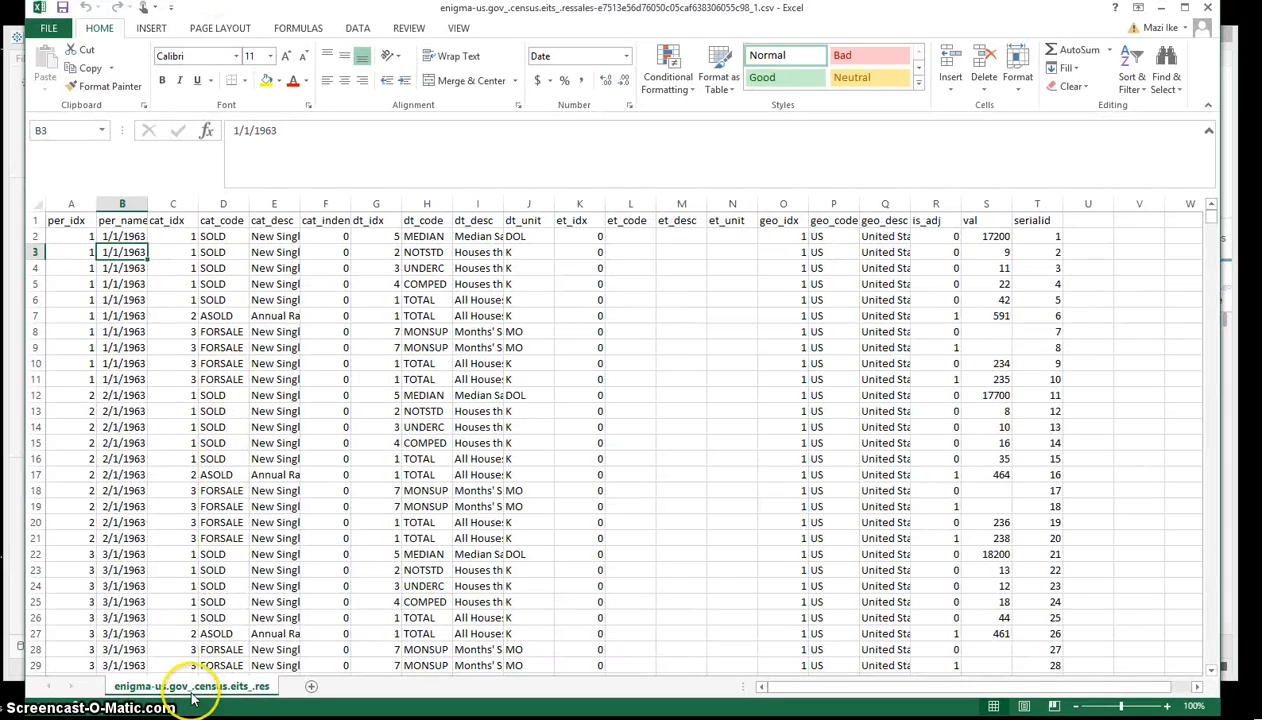
# Step: Examine the CSV's rows and its worksheet tab options, including unhiding sheets, and return to Tableau Public
pyautogui.rightClick(190, 690)
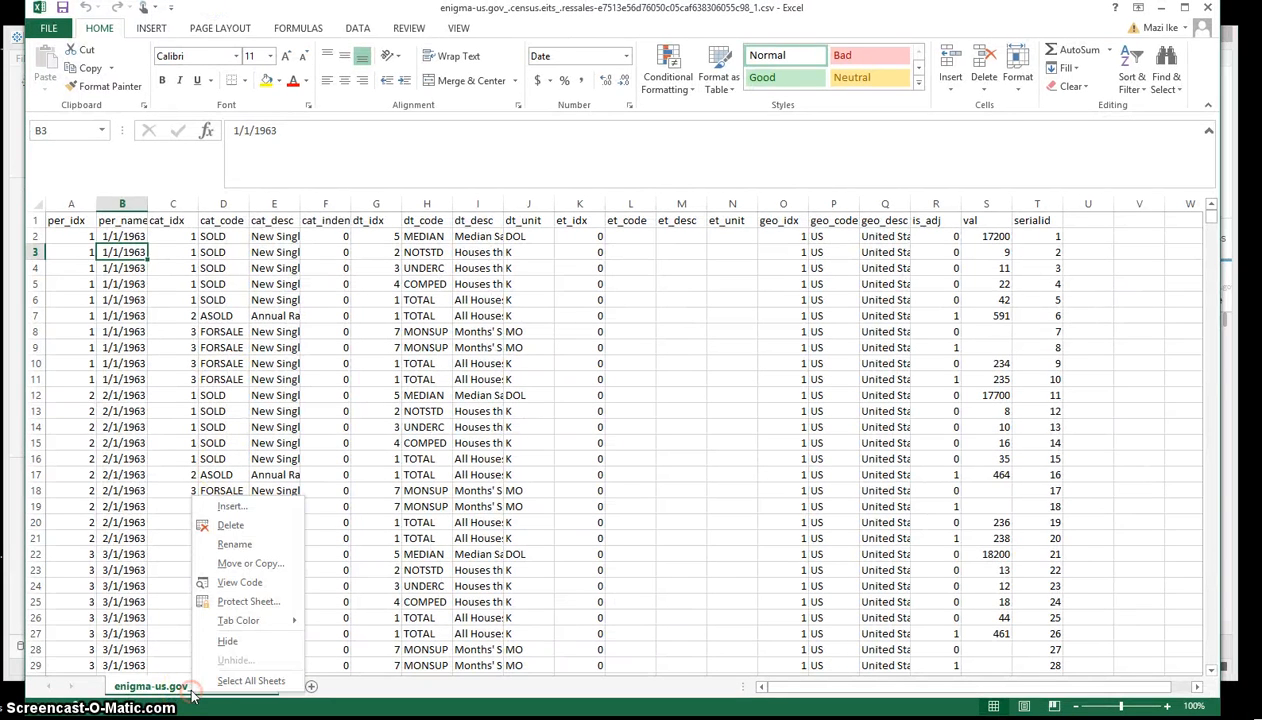
pyautogui.click(148, 642)
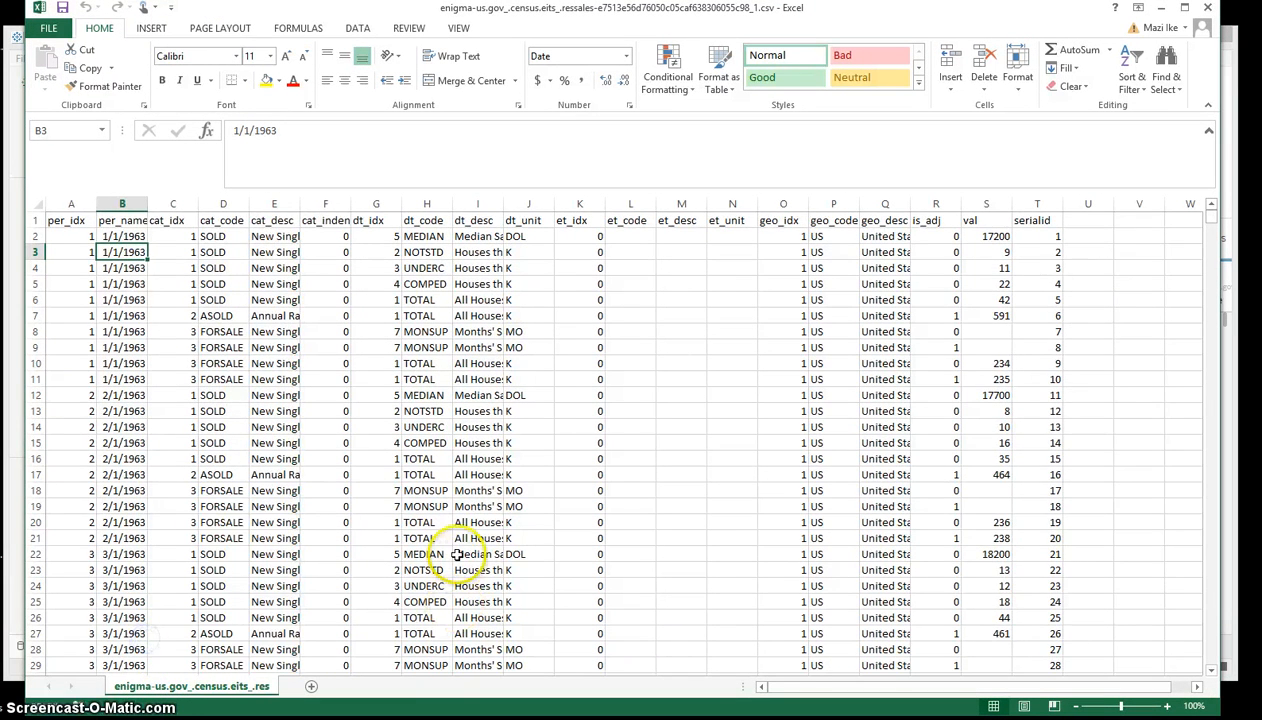
pyautogui.scroll(-20, 220, 645)
pyautogui.scroll(20, 190, 645)
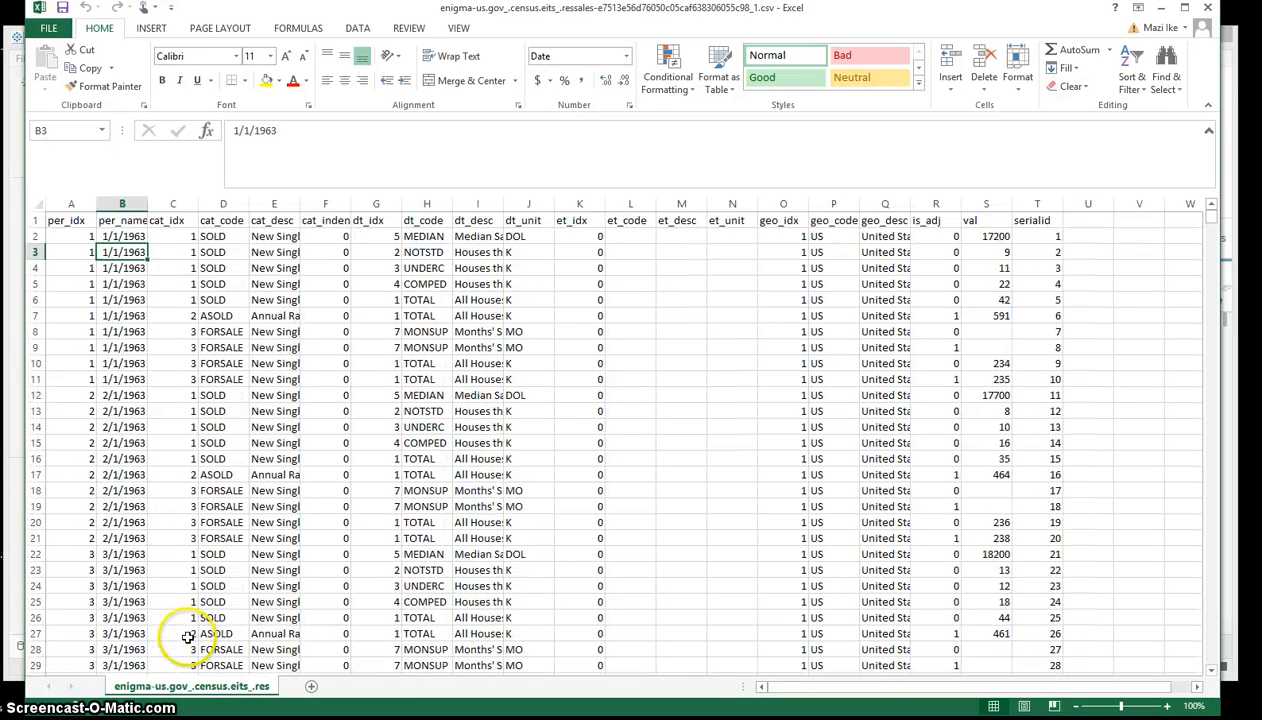
pyautogui.rightClick(175, 690)
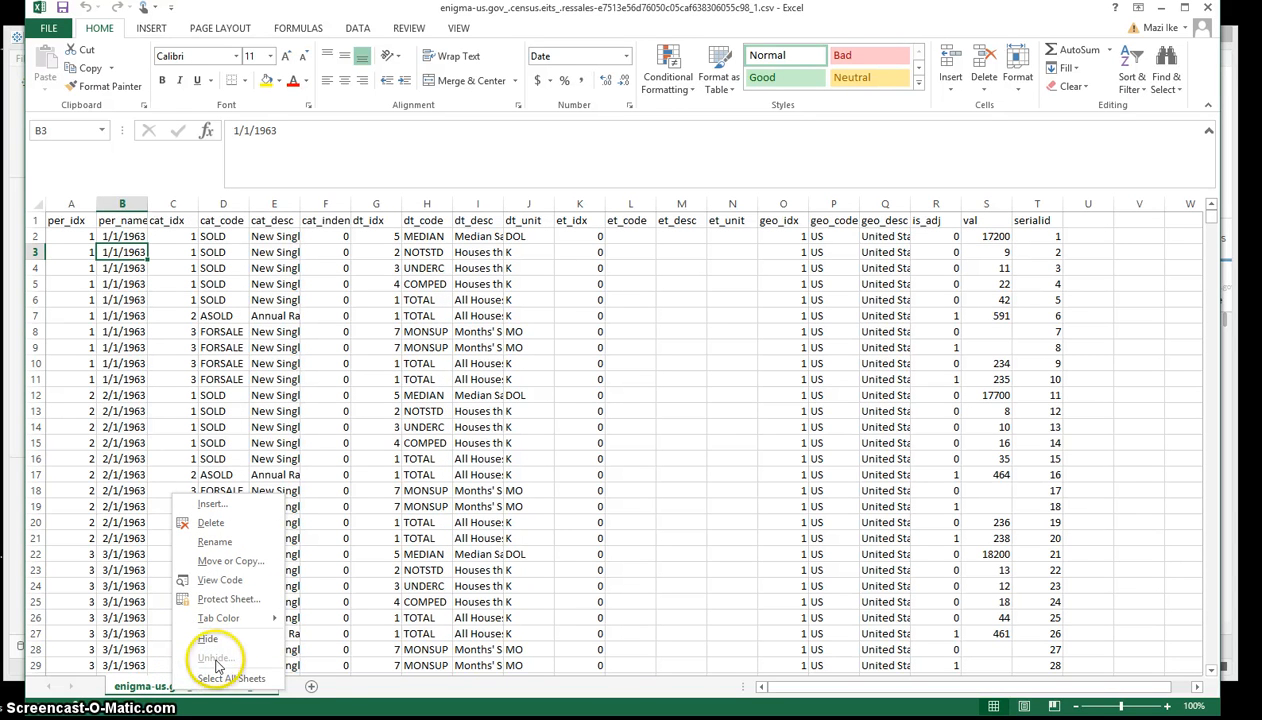
pyautogui.click(141, 688)
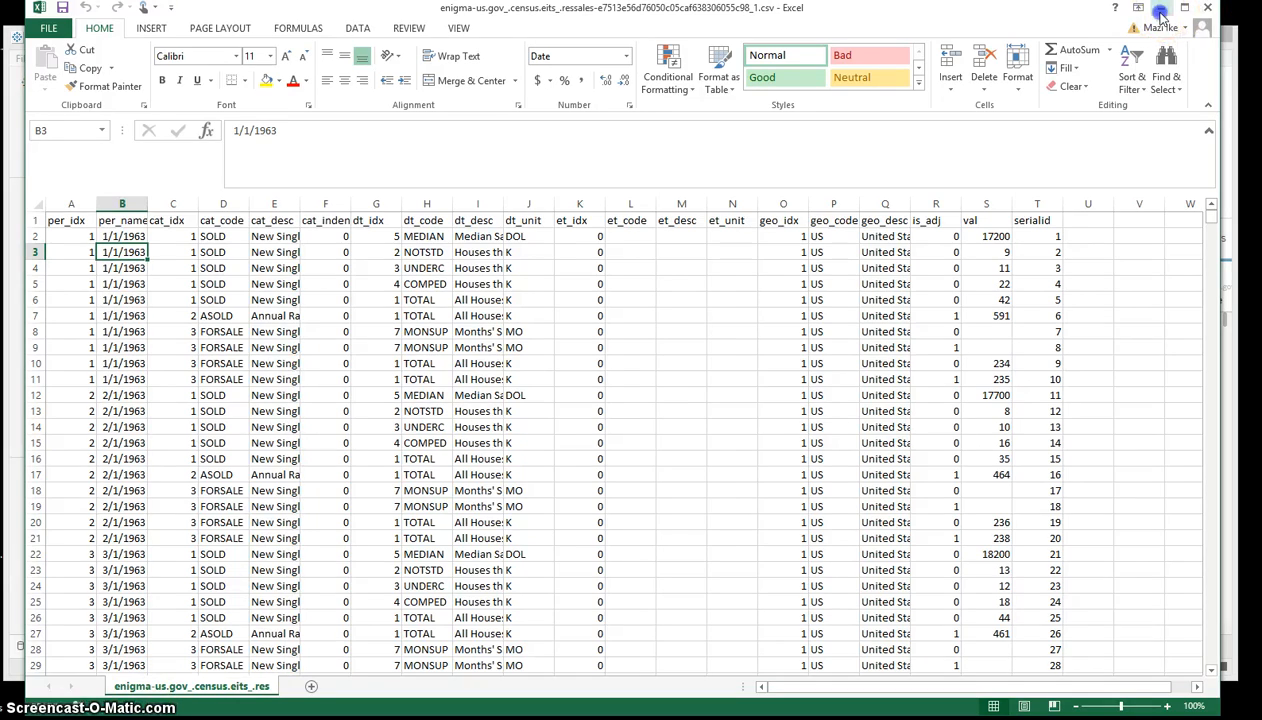
pyautogui.click(1207, 9)
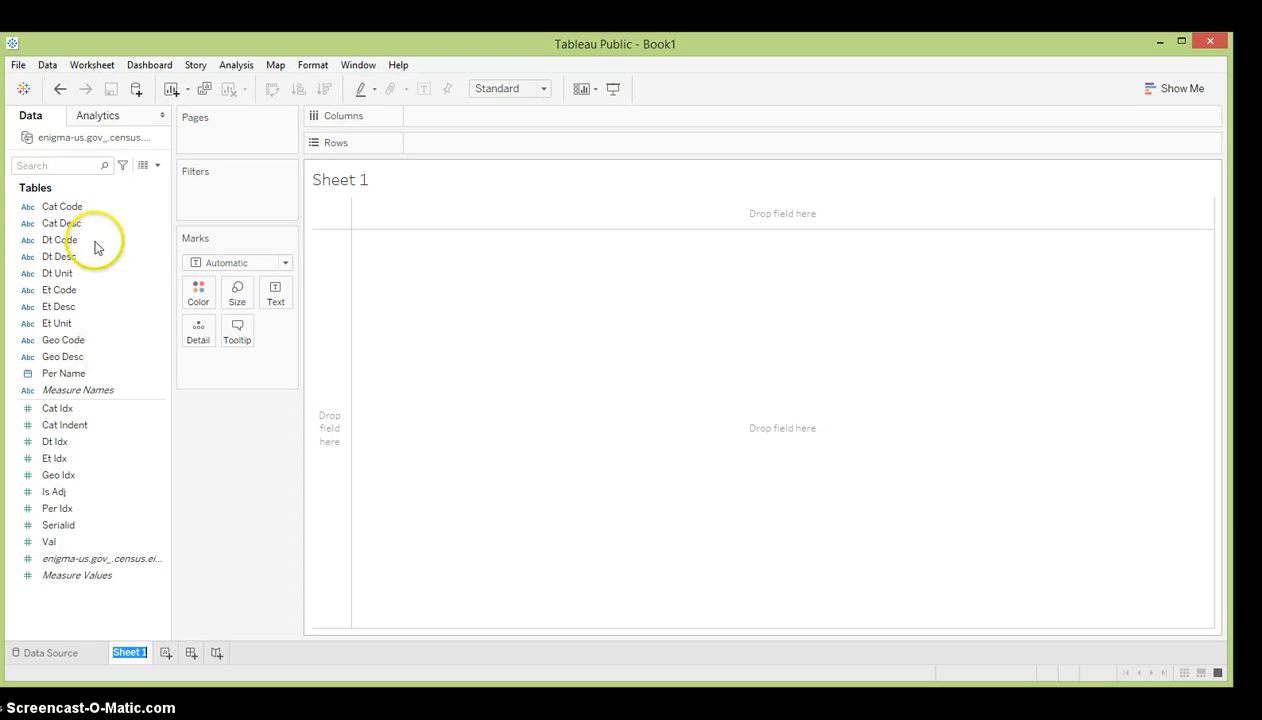
# Step: On Sheet 1, try to place the Dt Desc field on the Rows shelf
pyautogui.click(92, 295)
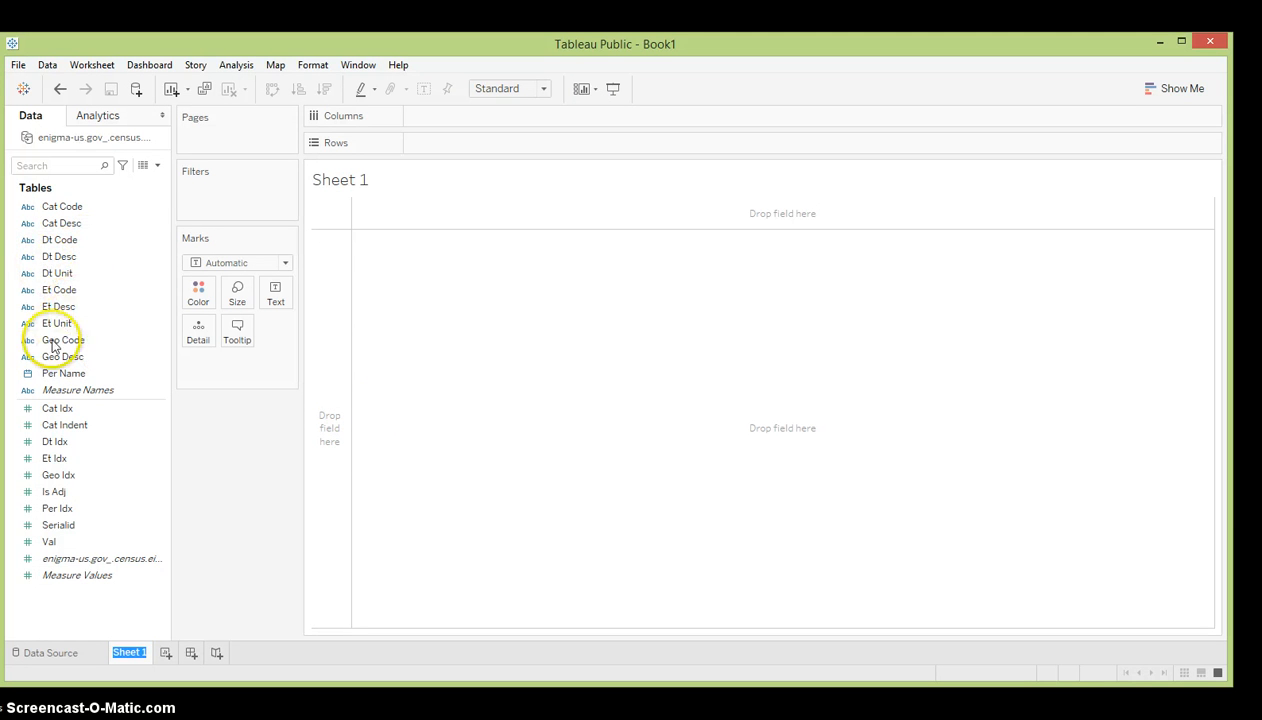
pyautogui.click(75, 340)
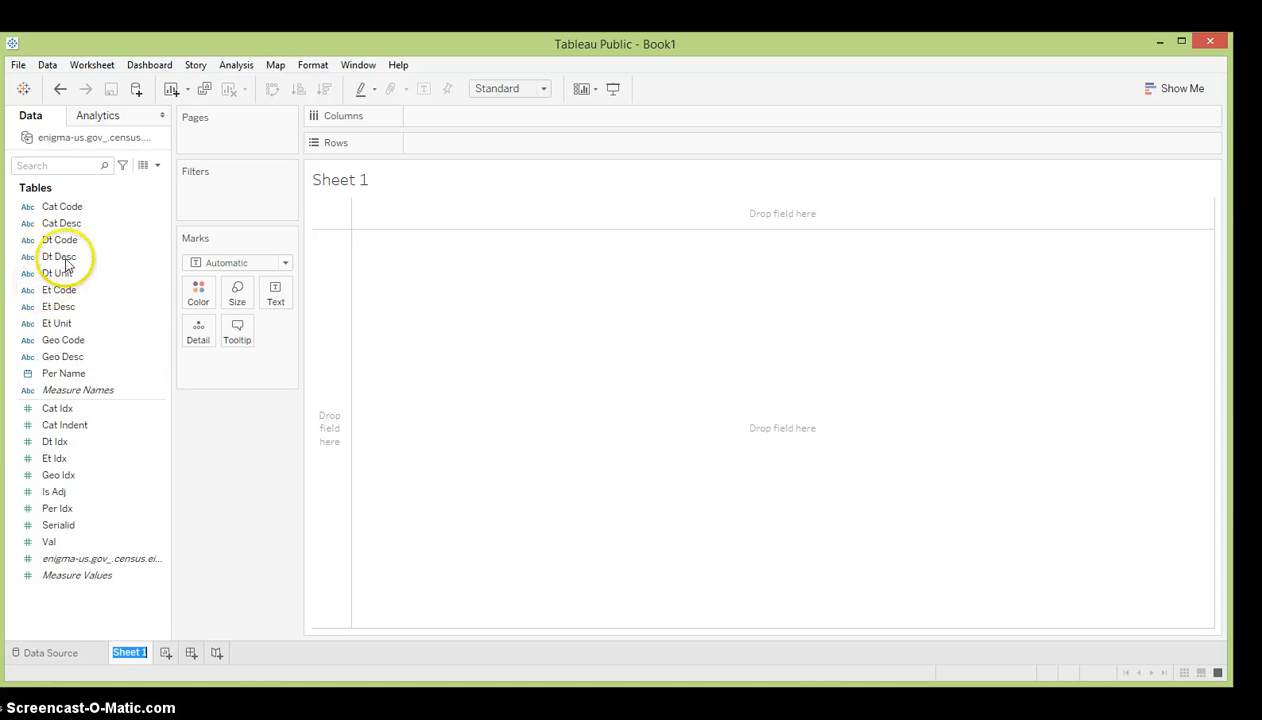
pyautogui.click(60, 257)
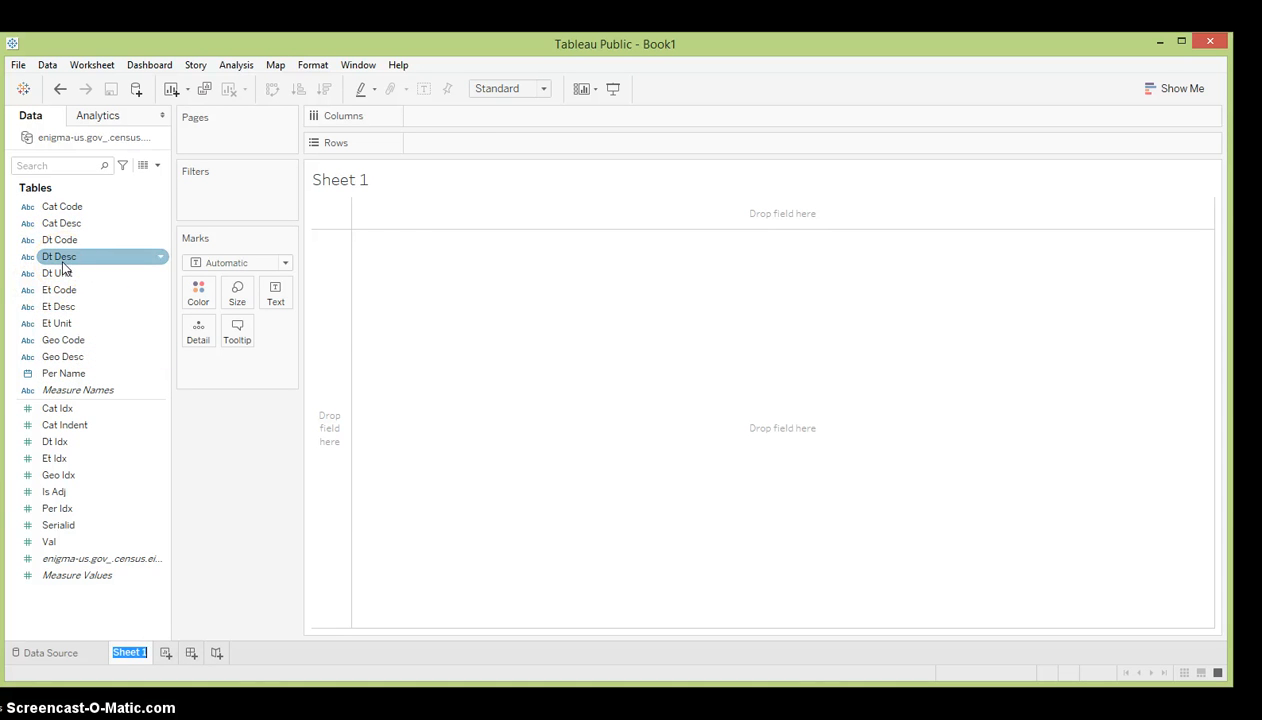
pyautogui.moveTo(62, 268); pyautogui.dragTo(490, 146)
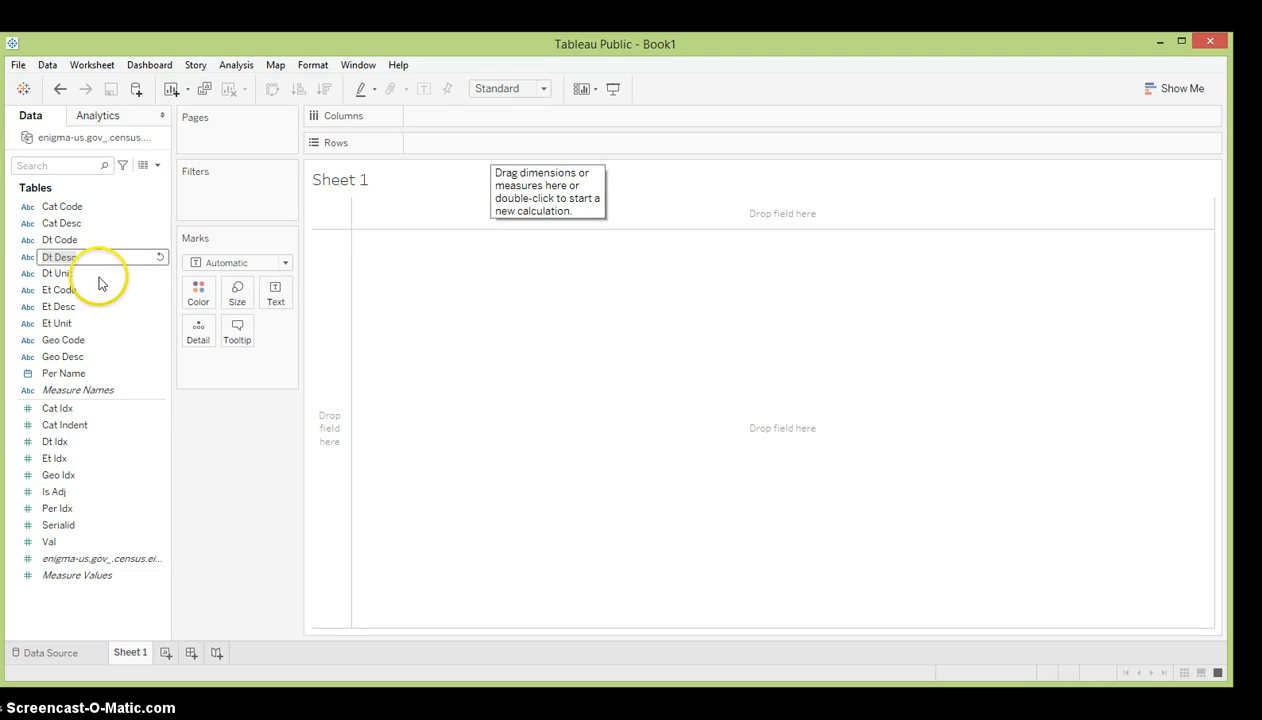
# Step: Place the Et Code dimension on the Rows shelf of Sheet 1
pyautogui.click(80, 323)
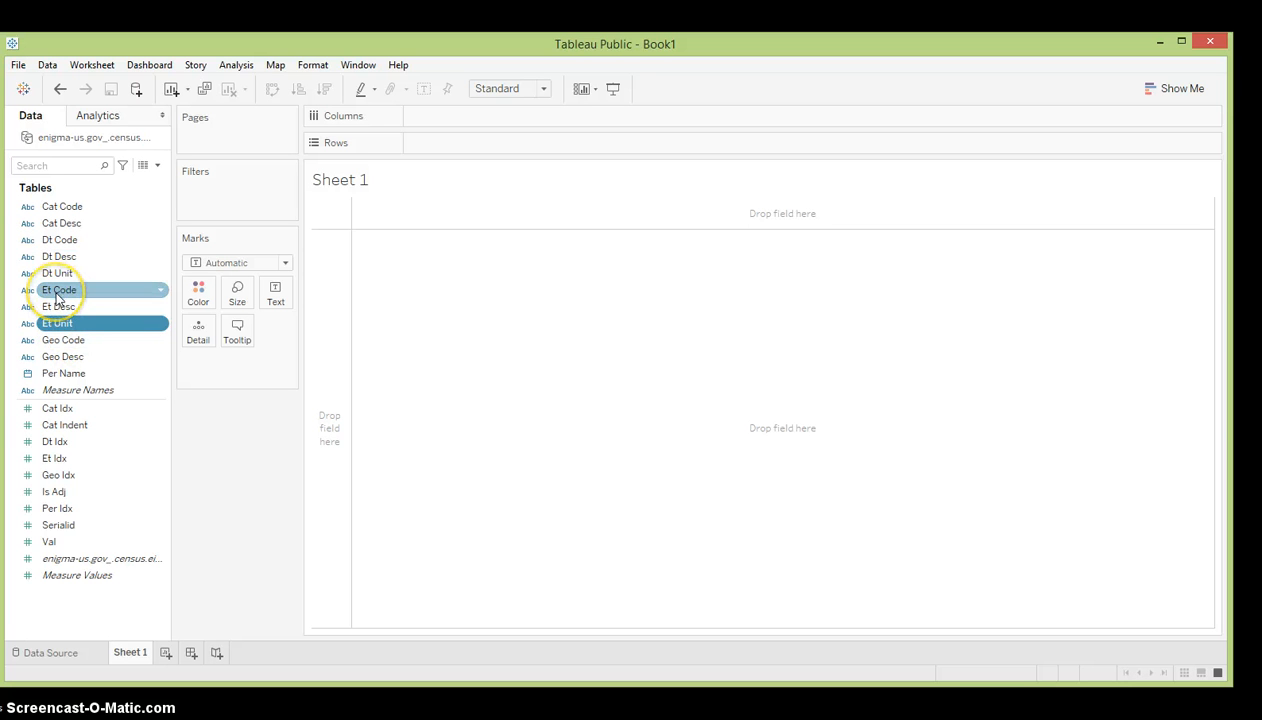
pyautogui.moveTo(57, 297); pyautogui.dragTo(447, 149)
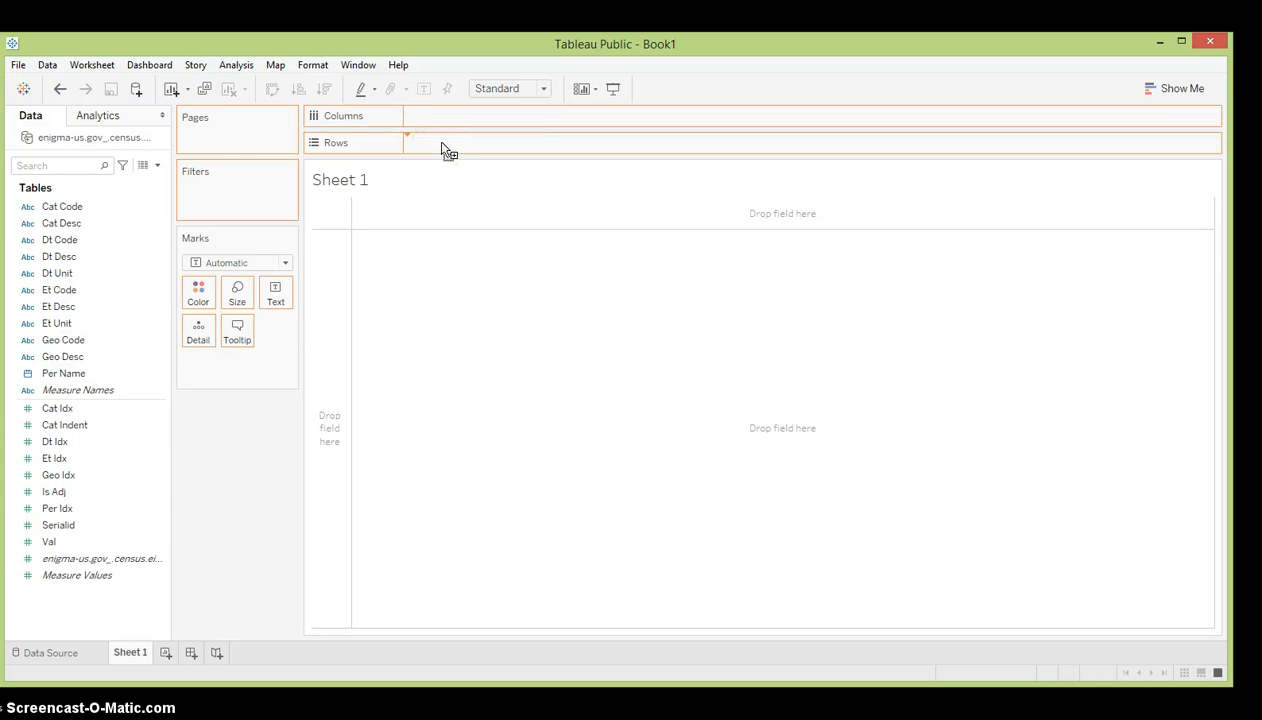
pyautogui.moveTo(447, 149); pyautogui.dragTo(443, 150)
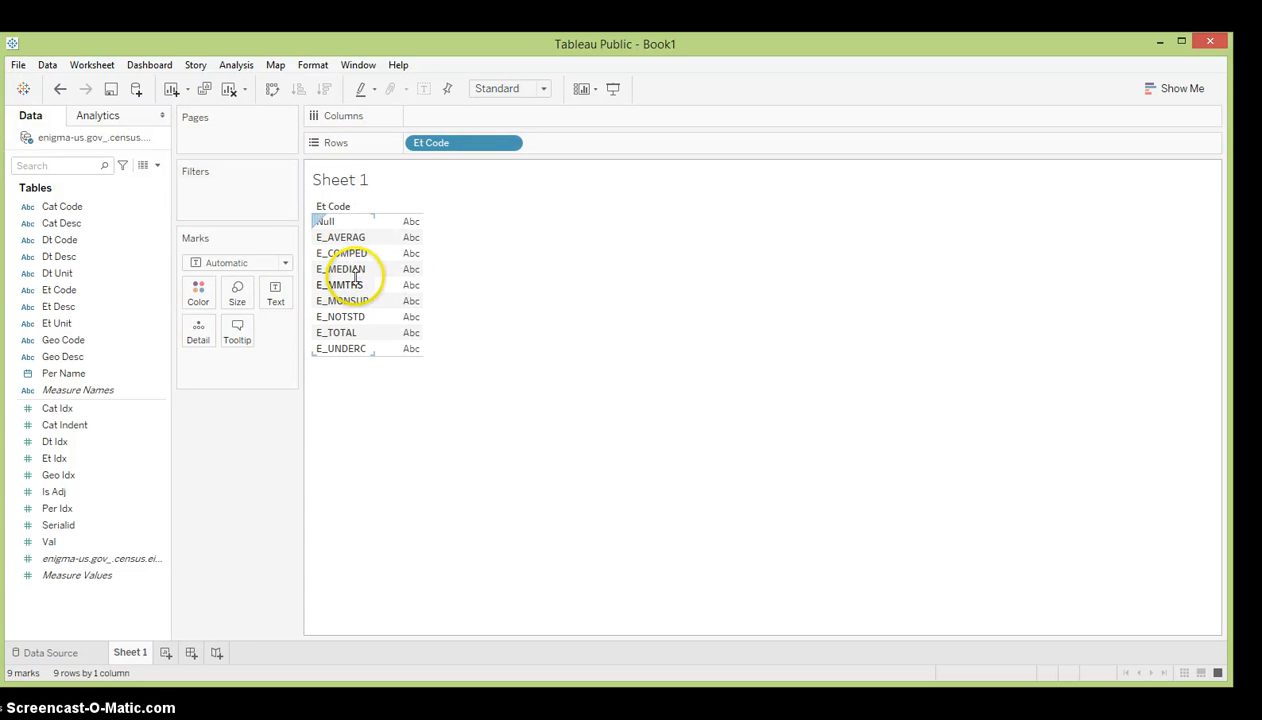
# Step: Add the Per Name date field to the Rows shelf after Et Code
pyautogui.click(62, 341)
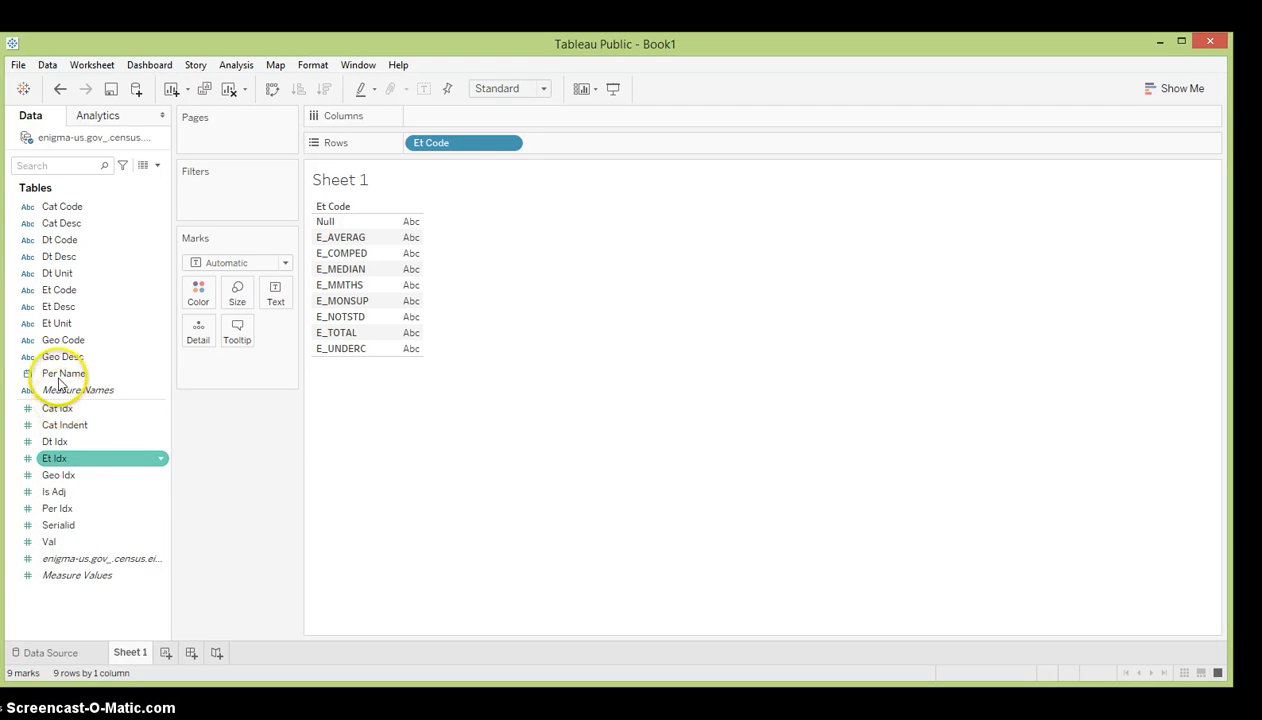
pyautogui.moveTo(57, 381); pyautogui.dragTo(563, 150)
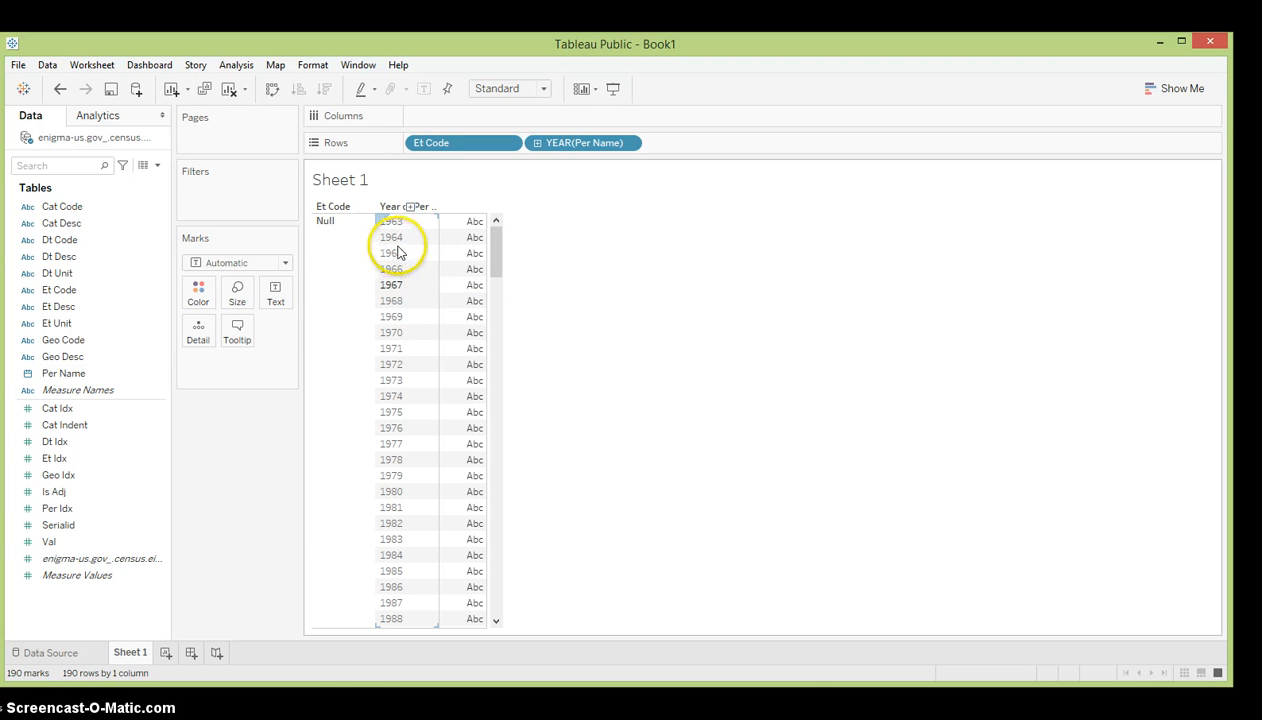
pyautogui.click(70, 376)
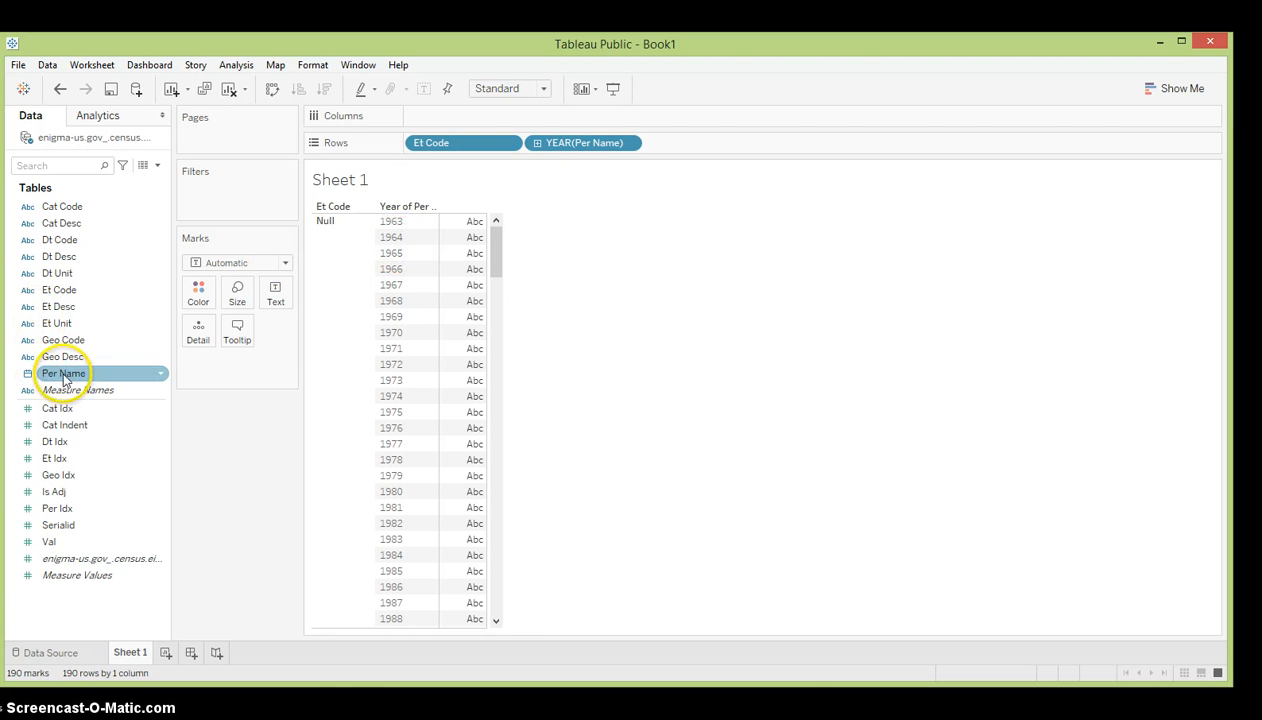
# Step: Drill the Per Name date on the Rows shelf down from year to quarter, month and day
pyautogui.click(665, 140)
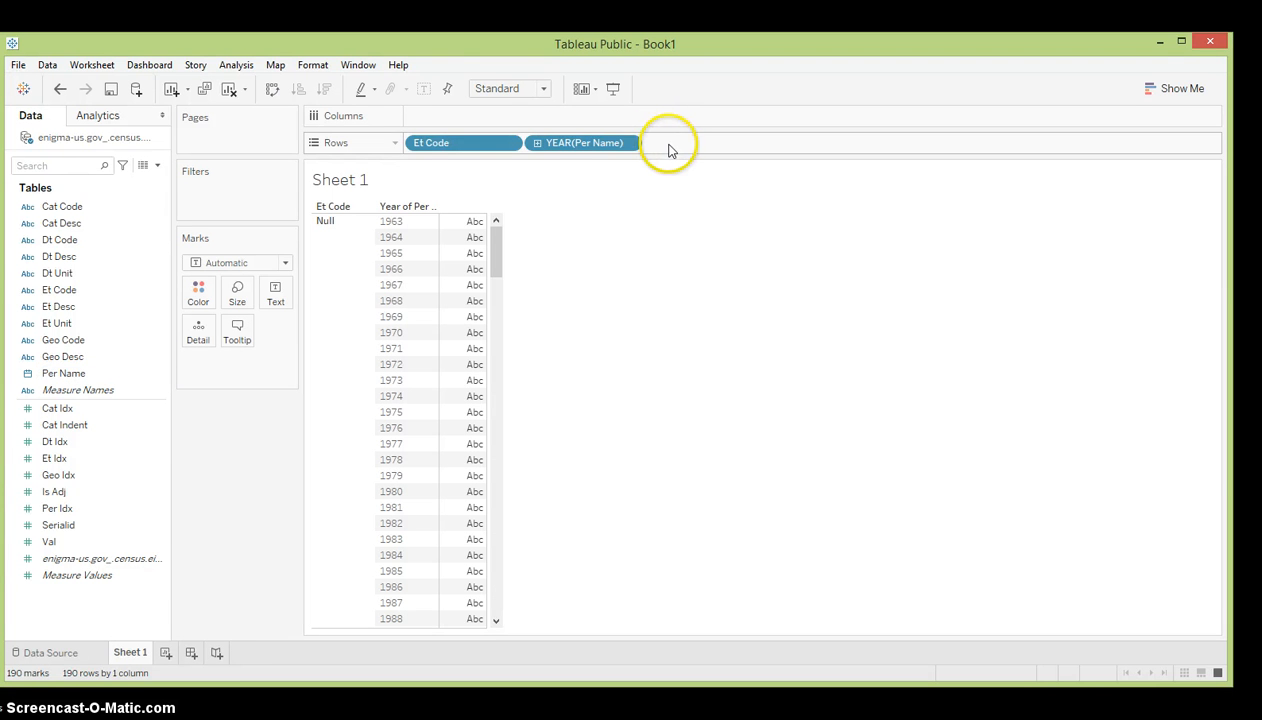
pyautogui.click(537, 145)
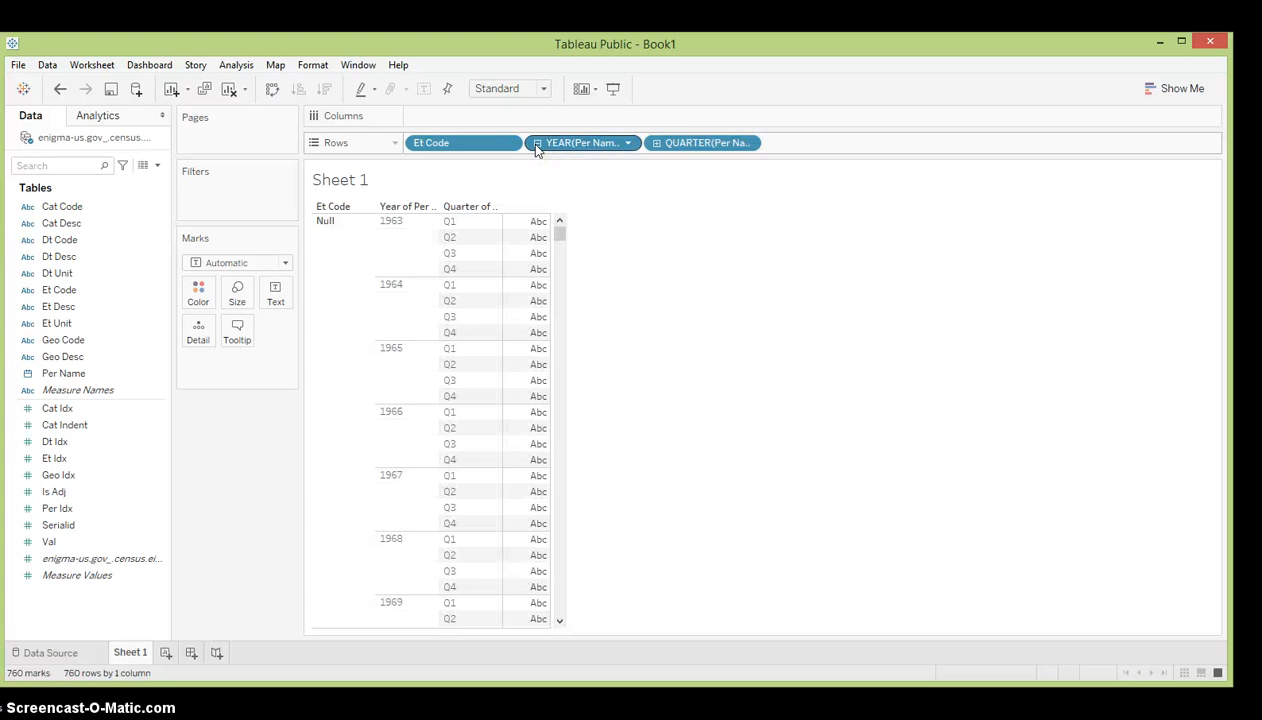
pyautogui.click(656, 143)
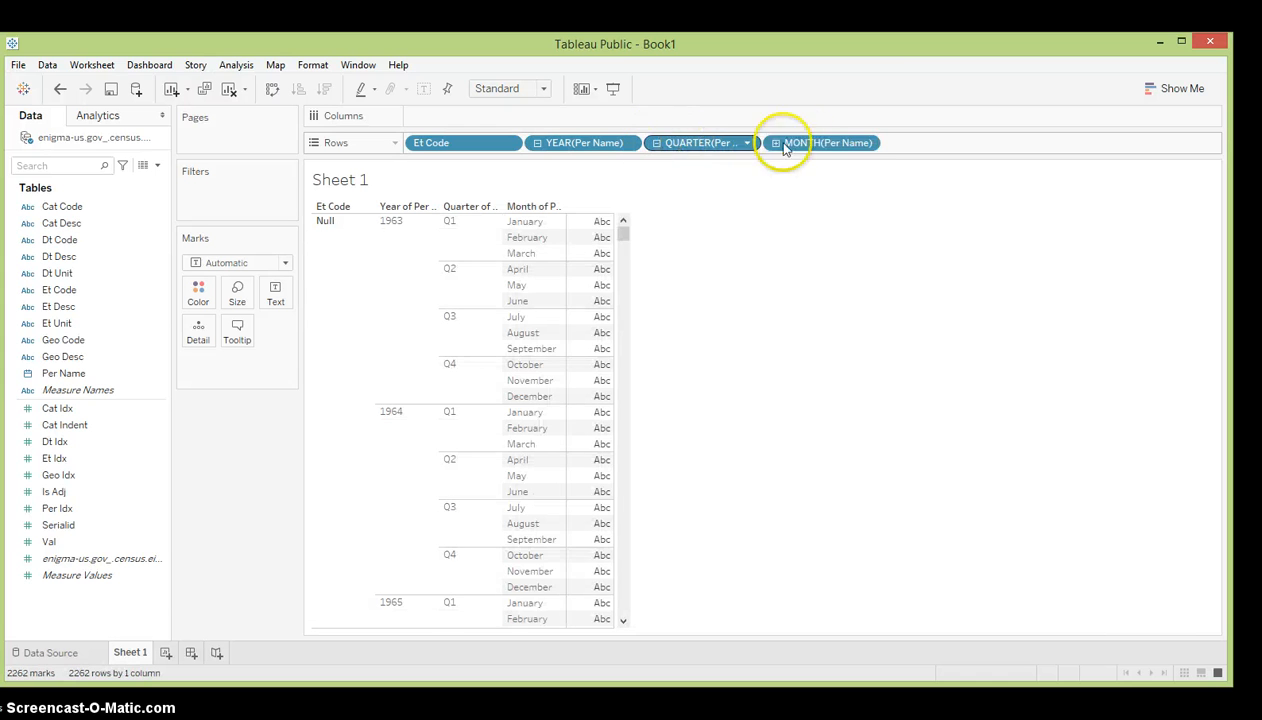
pyautogui.click(776, 143)
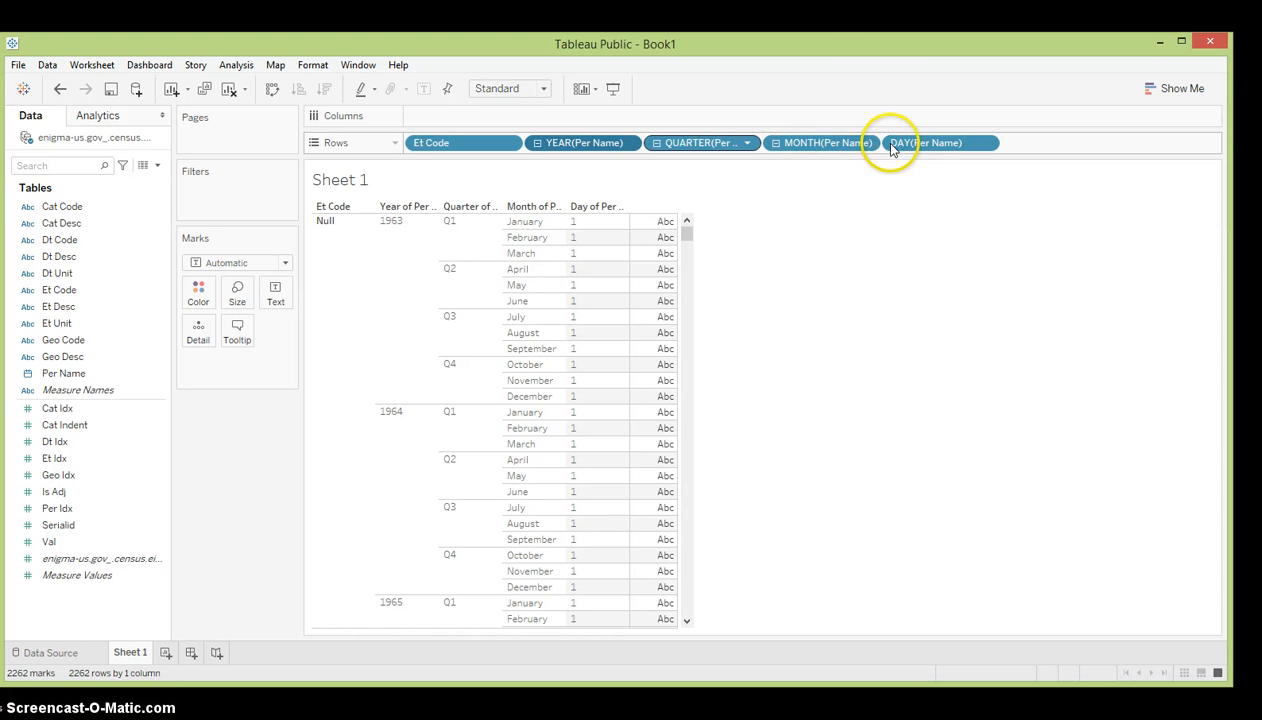
# Step: Remove all the Per Name date levels from the Rows shelf, keeping only Et Code
pyautogui.rightClick(598, 146)
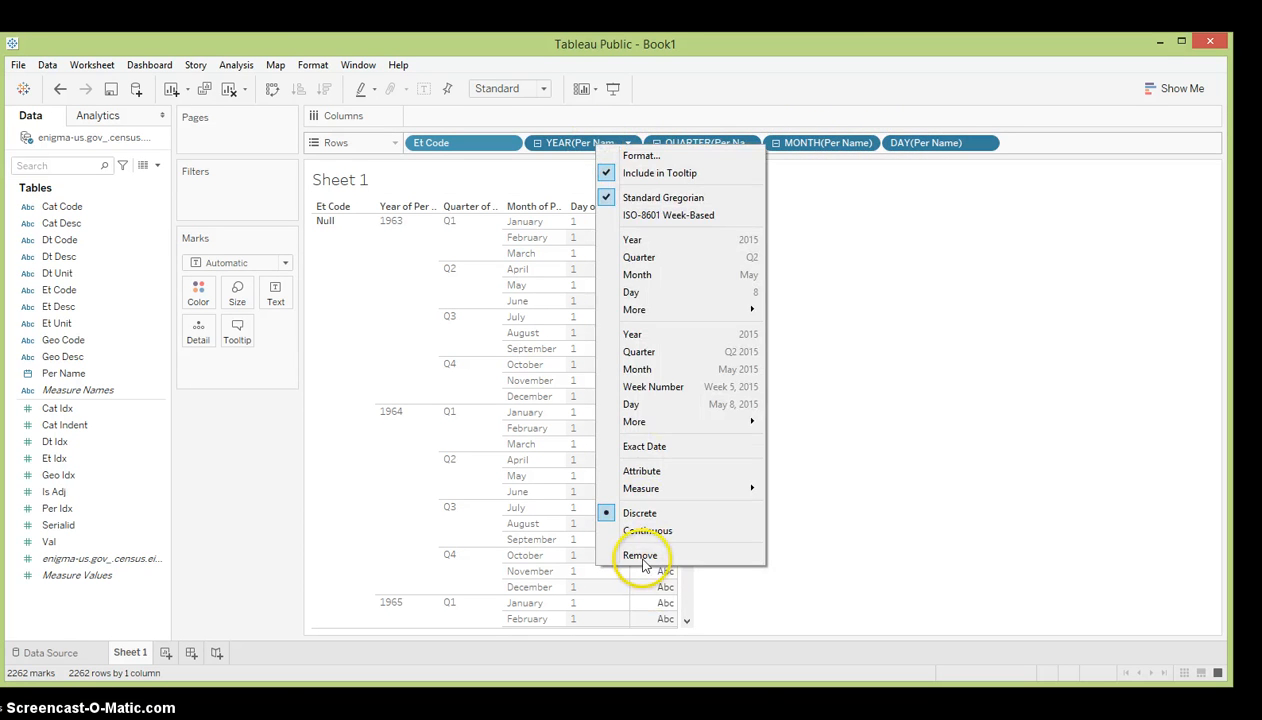
pyautogui.click(641, 557)
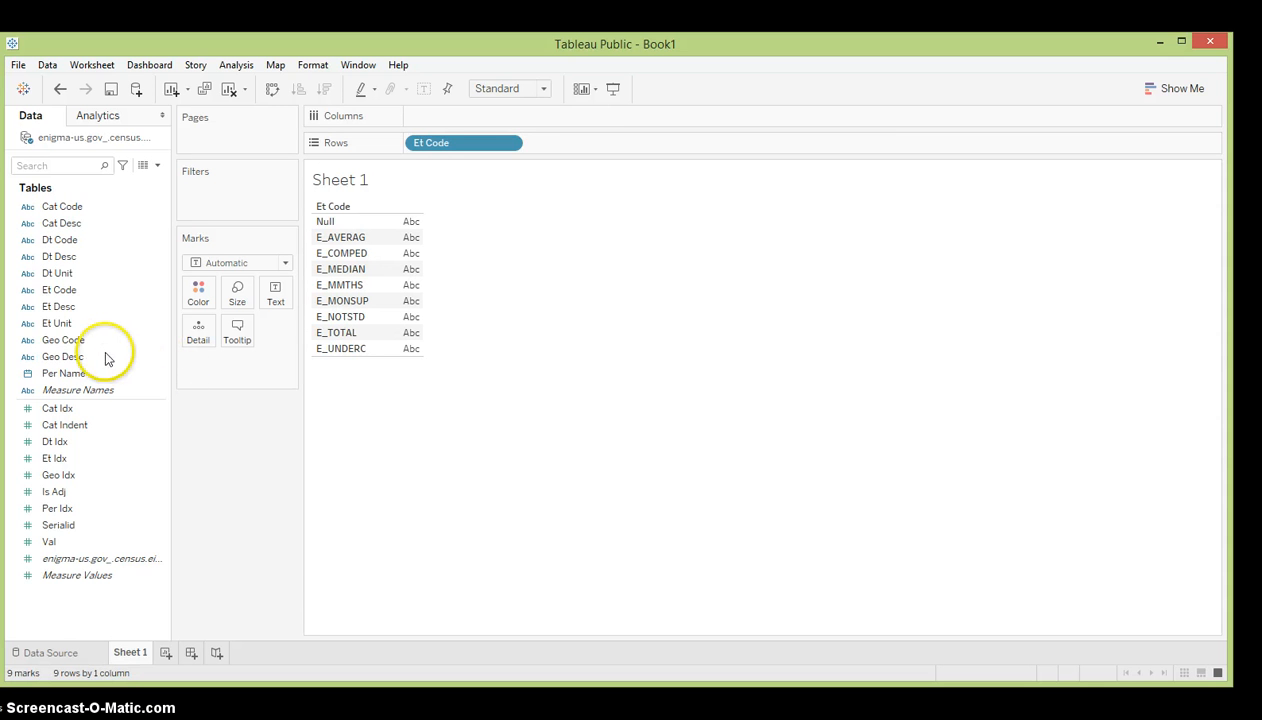
# Step: Add the Et Unit dimension to the Rows shelf after Et Code
pyautogui.click(76, 322)
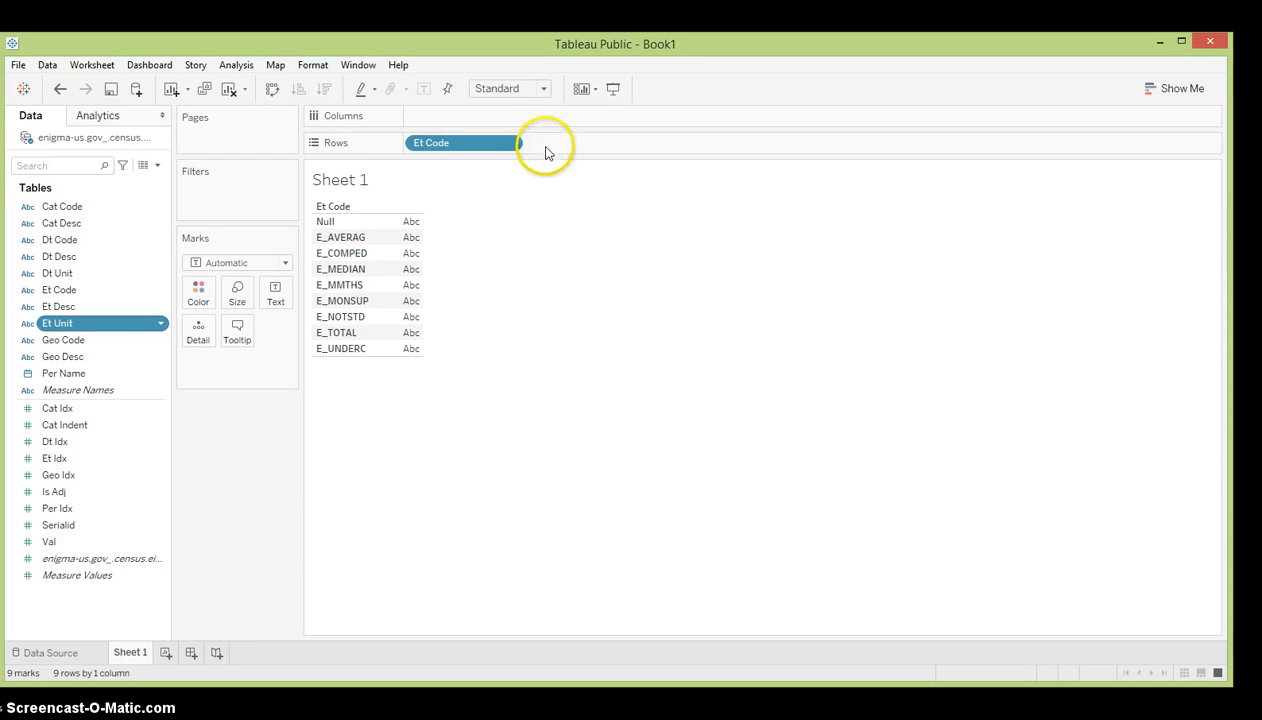
pyautogui.moveTo(545, 152); pyautogui.dragTo(548, 145)
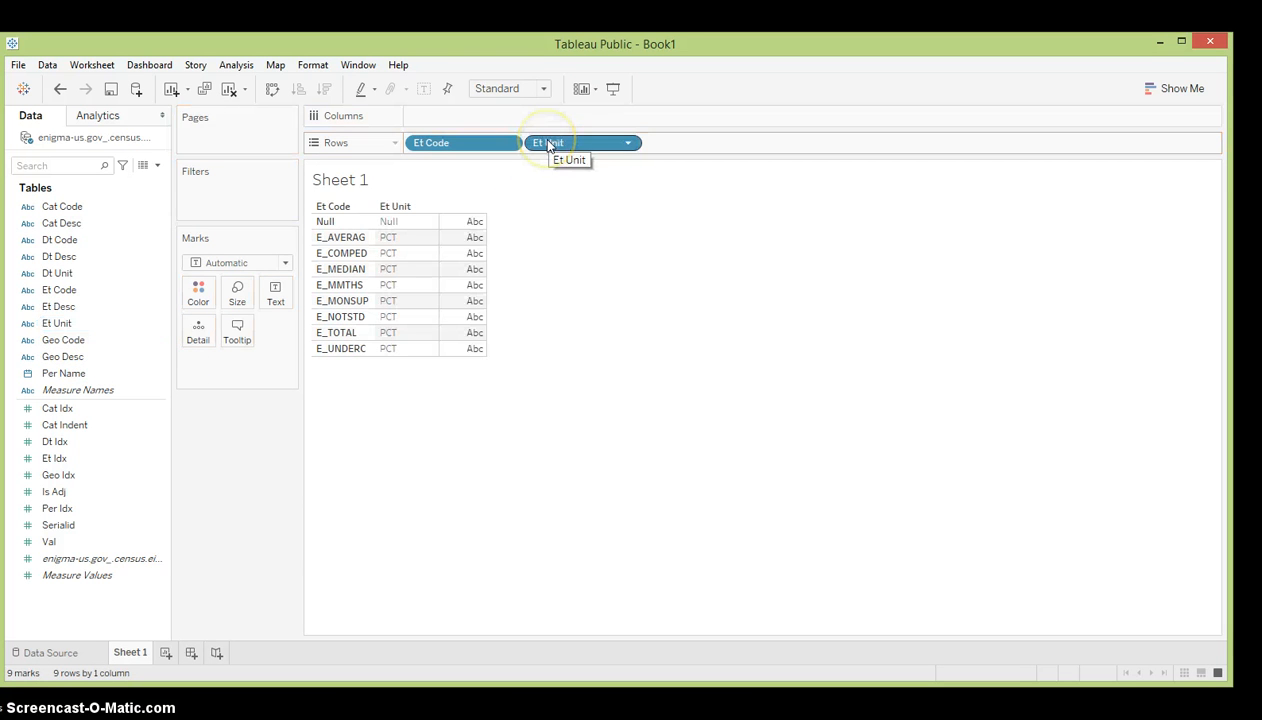
# Step: Place the Val measure on the Columns shelf as a sum
pyautogui.click(135, 443)
pyautogui.click(107, 475)
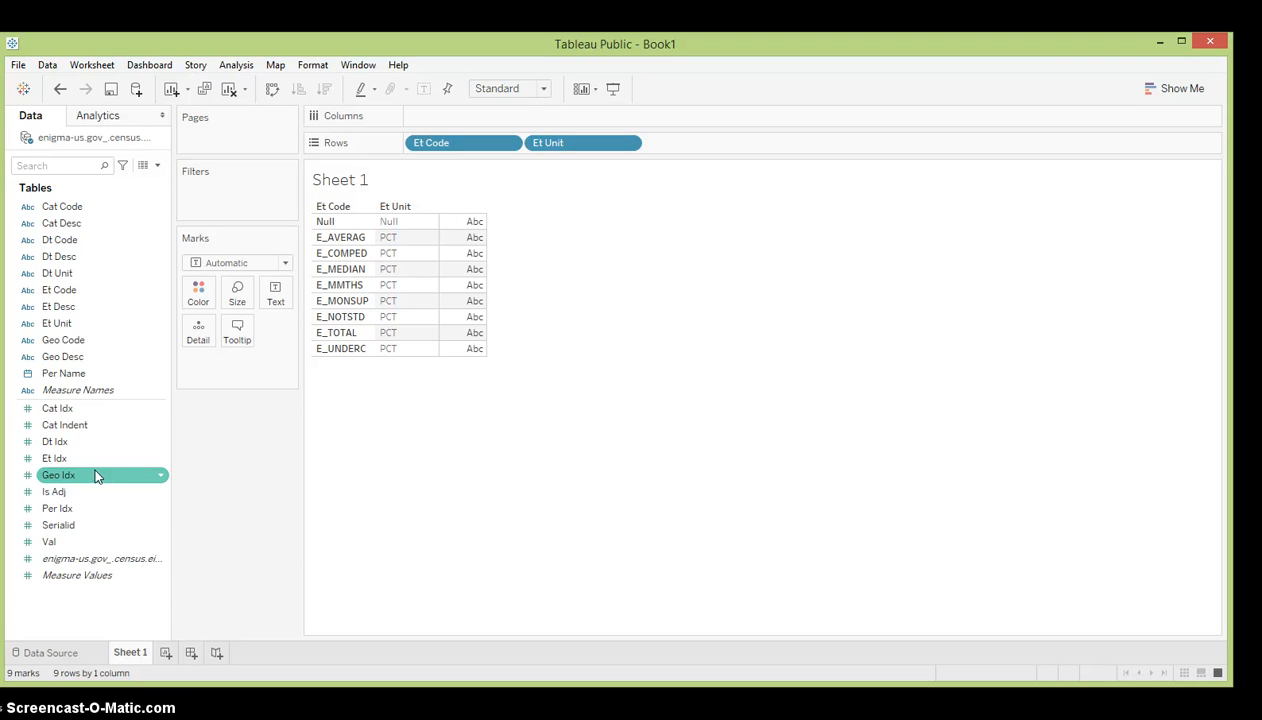
pyautogui.click(64, 460)
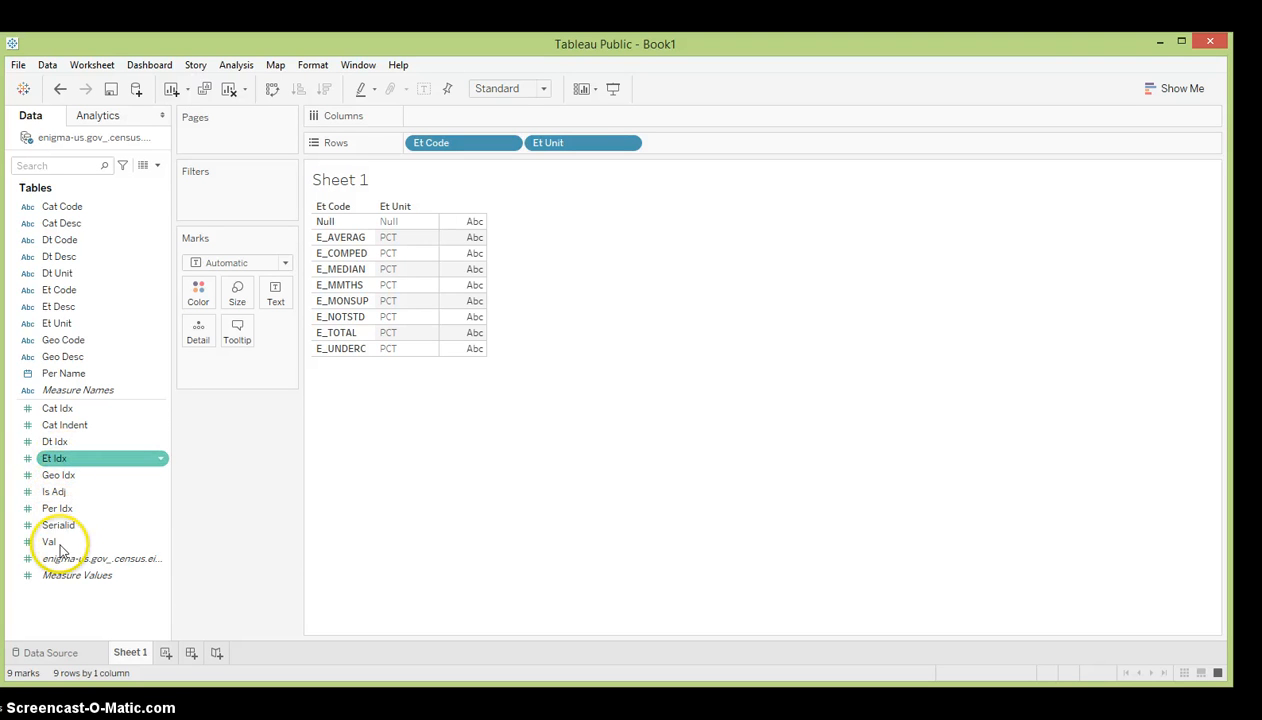
pyautogui.moveTo(59, 546); pyautogui.dragTo(639, 121)
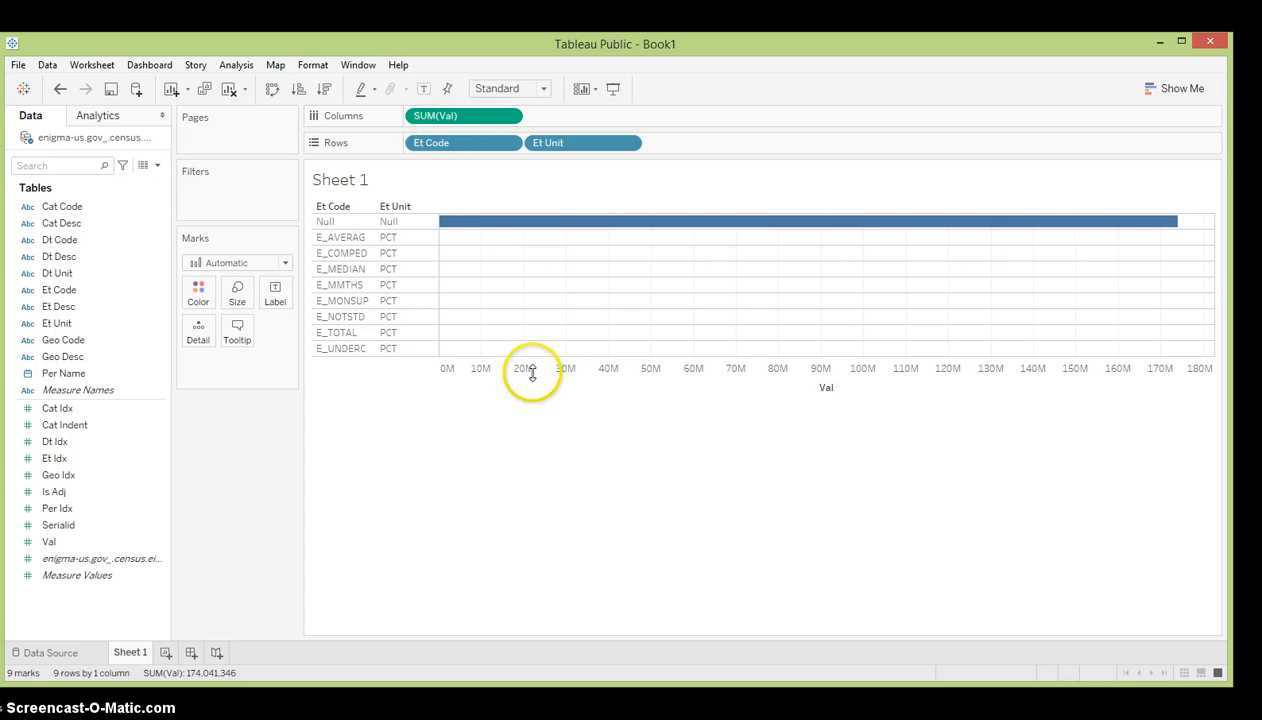
pyautogui.click(443, 116)
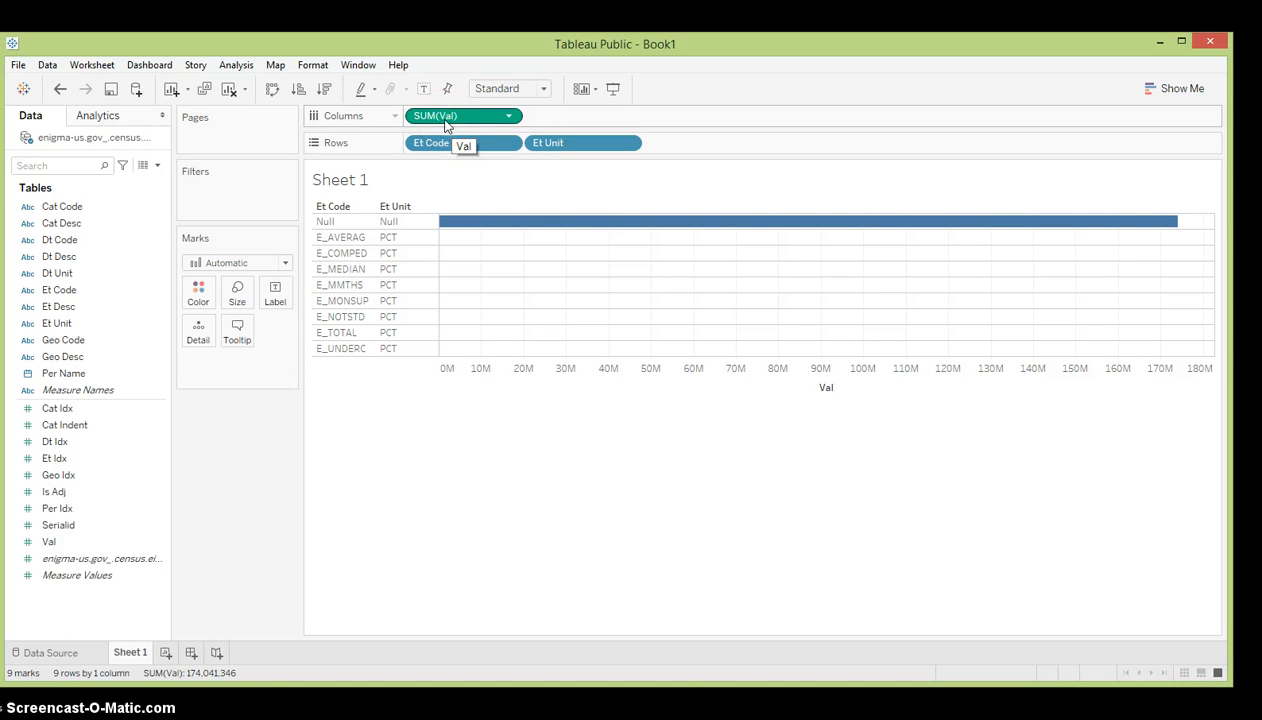
# Step: Set the mark type of Sheet 1 to Bar and look over the other mark types
pyautogui.click(285, 262)
pyautogui.click(228, 302)
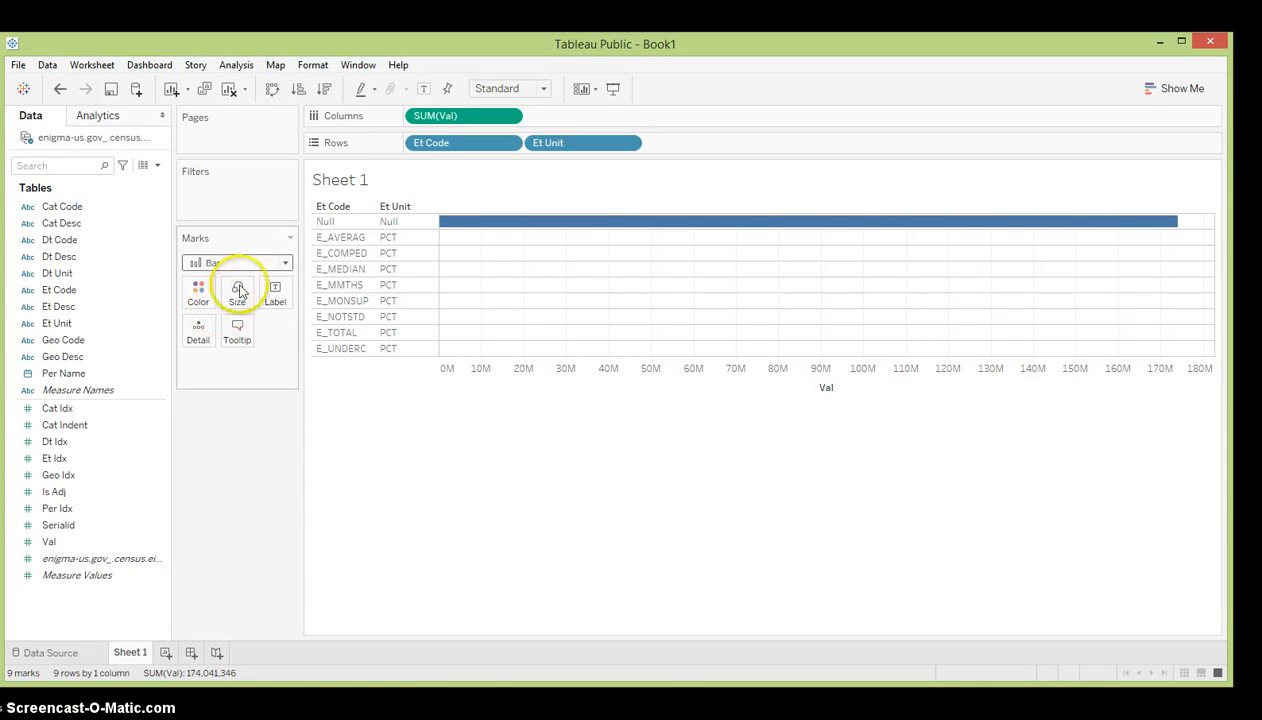
pyautogui.click(285, 262)
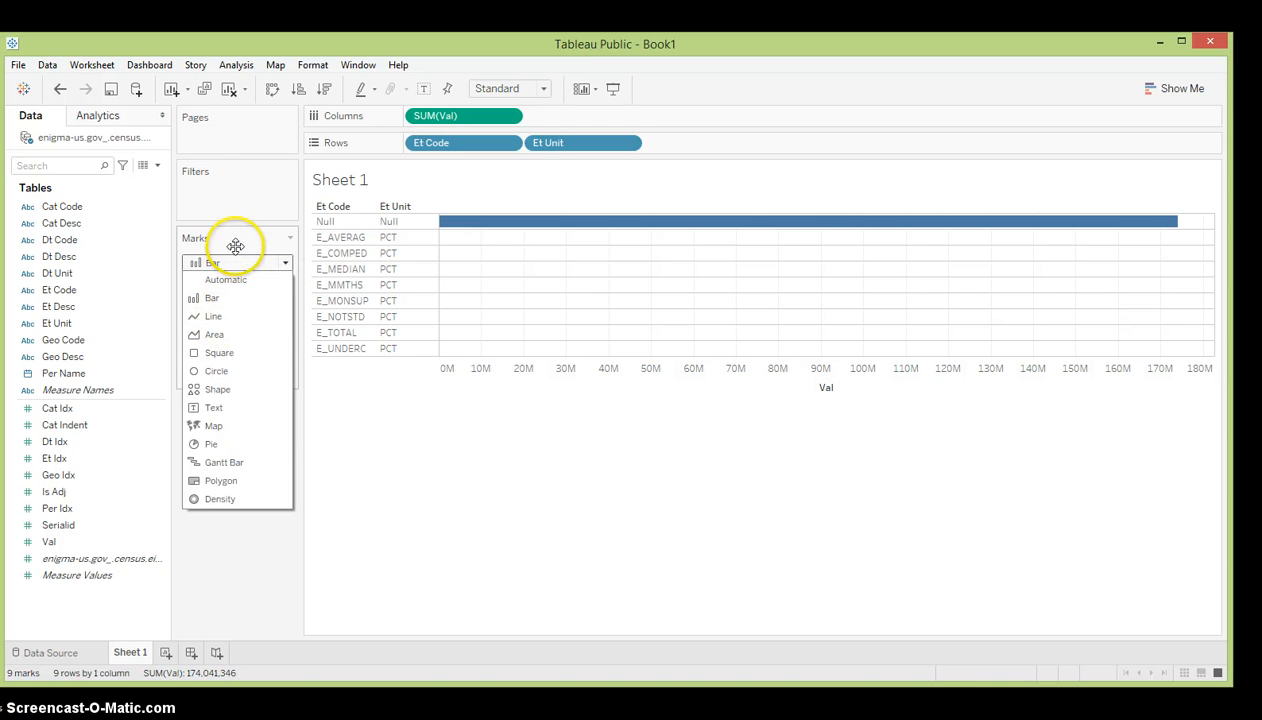
pyautogui.click(240, 262)
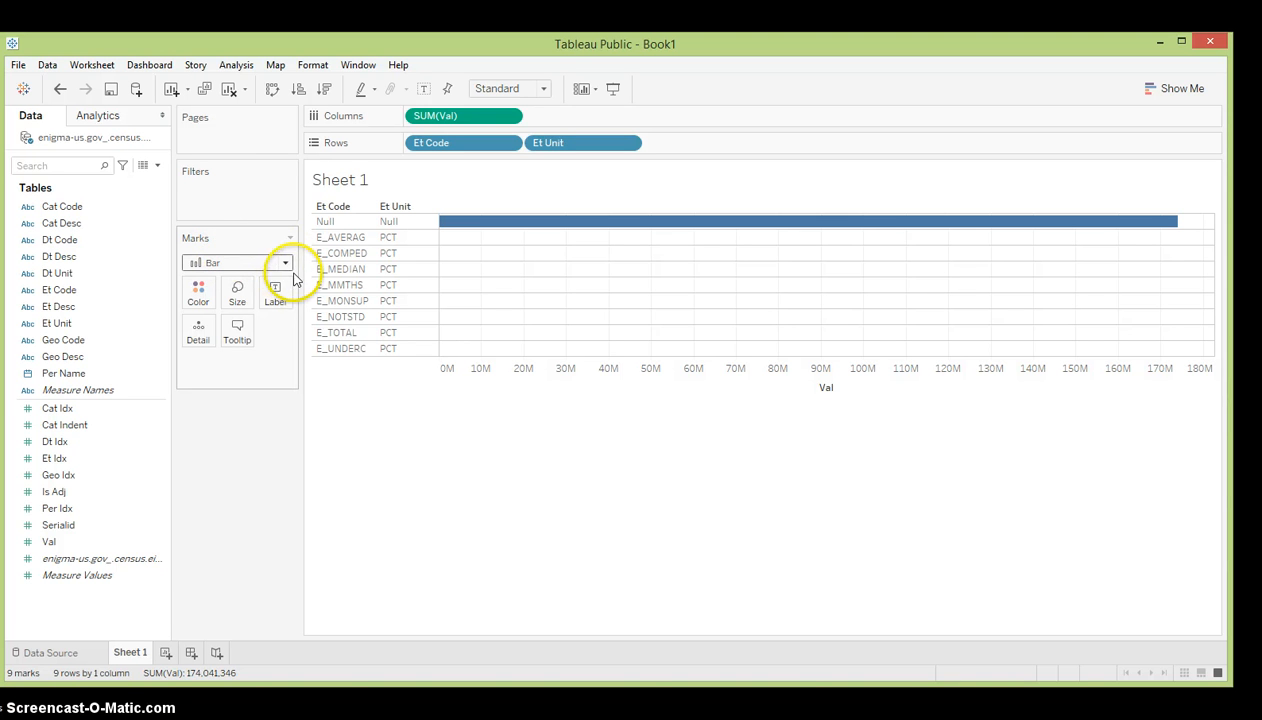
# Step: Change the mark type of Sheet 1 to Line
pyautogui.click(285, 263)
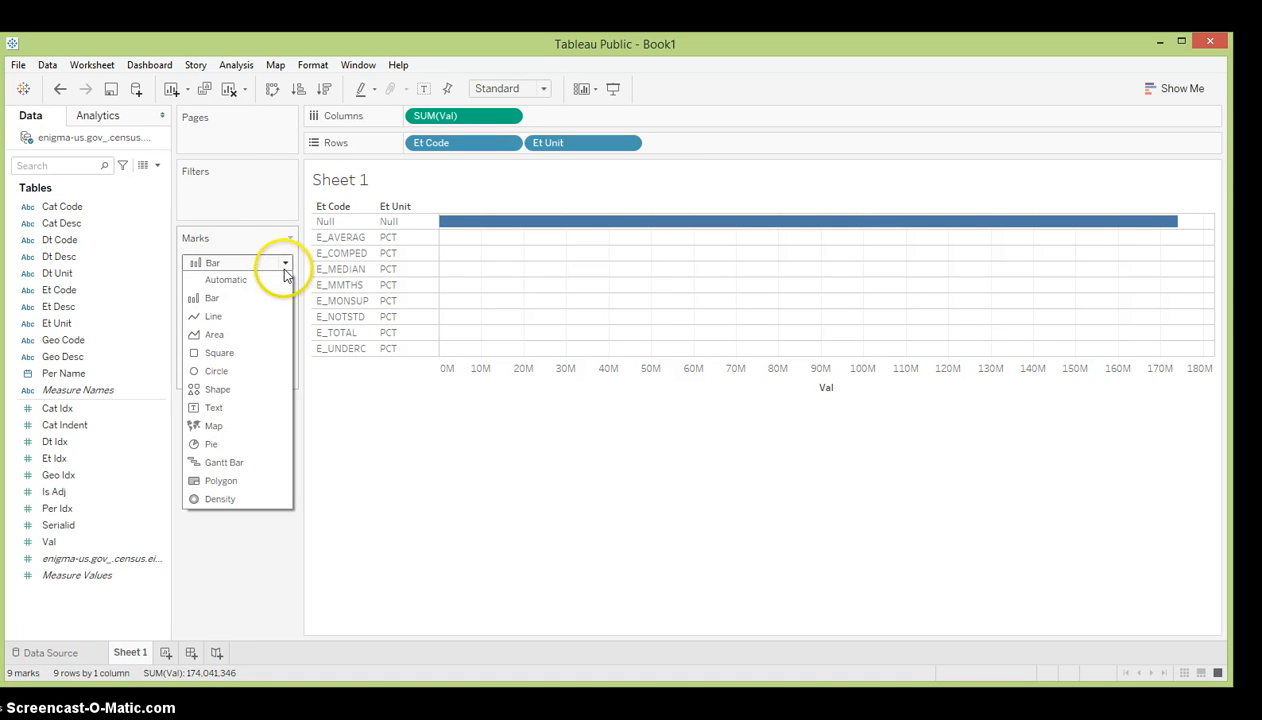
pyautogui.click(214, 316)
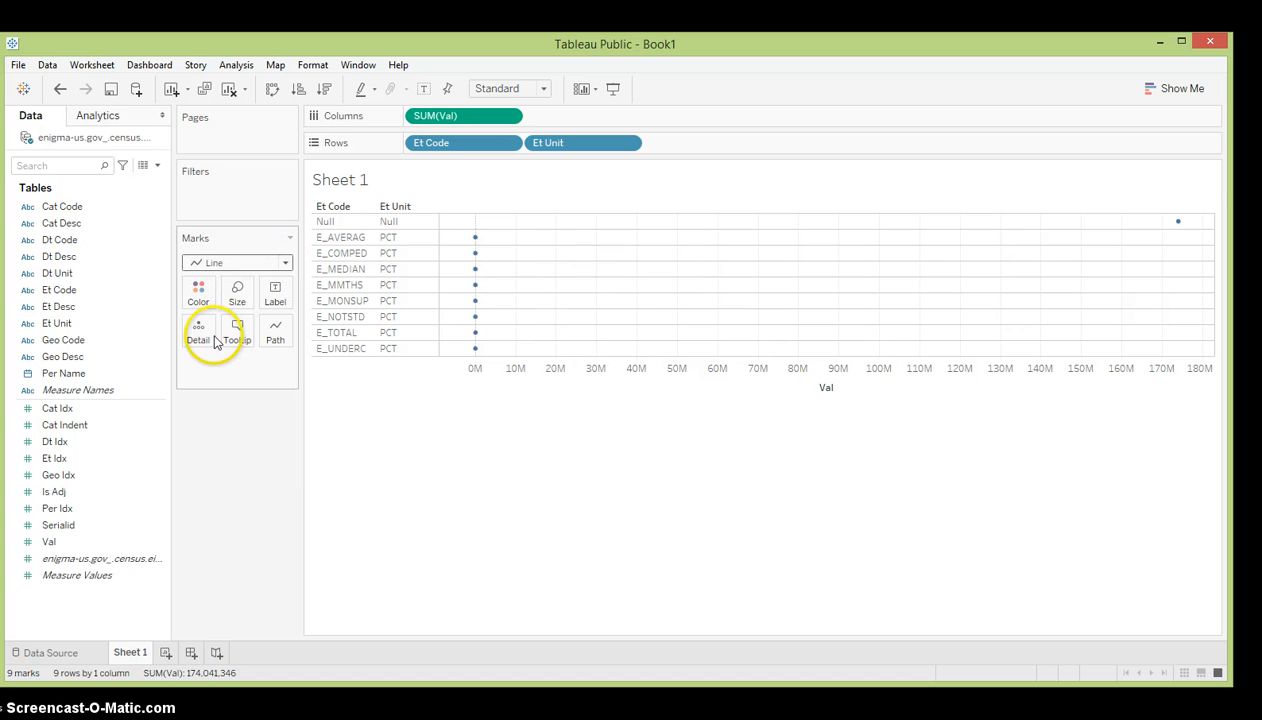
pyautogui.click(285, 262)
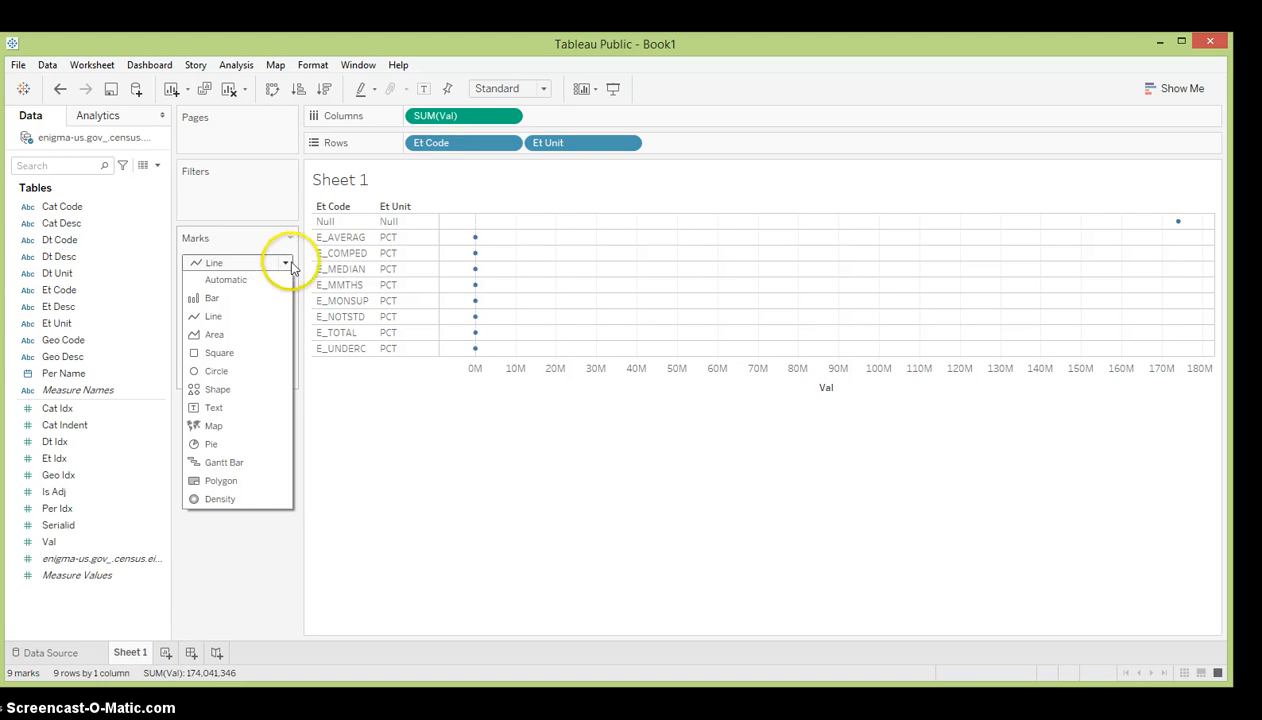
pyautogui.click(471, 145)
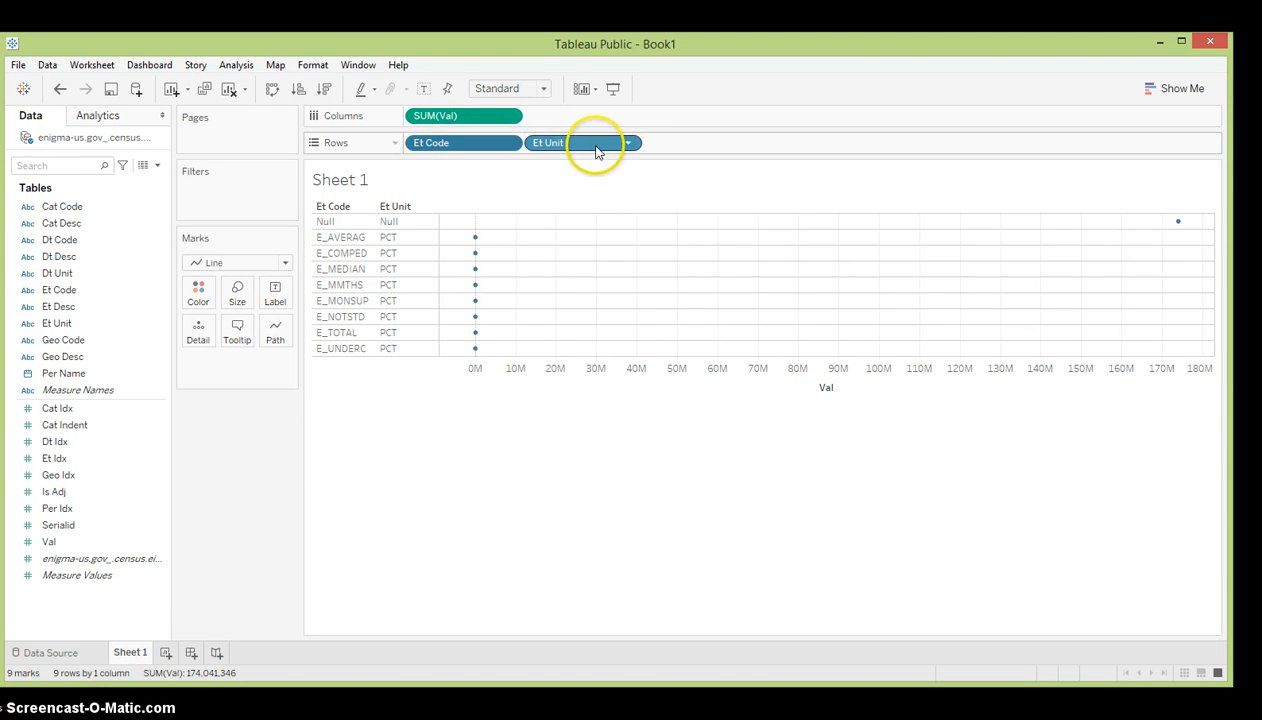
# Step: Remove Et Unit from the Rows shelf and swap rows and columns so Et Code runs across the columns
pyautogui.moveTo(595, 148); pyautogui.dragTo(56, 338)
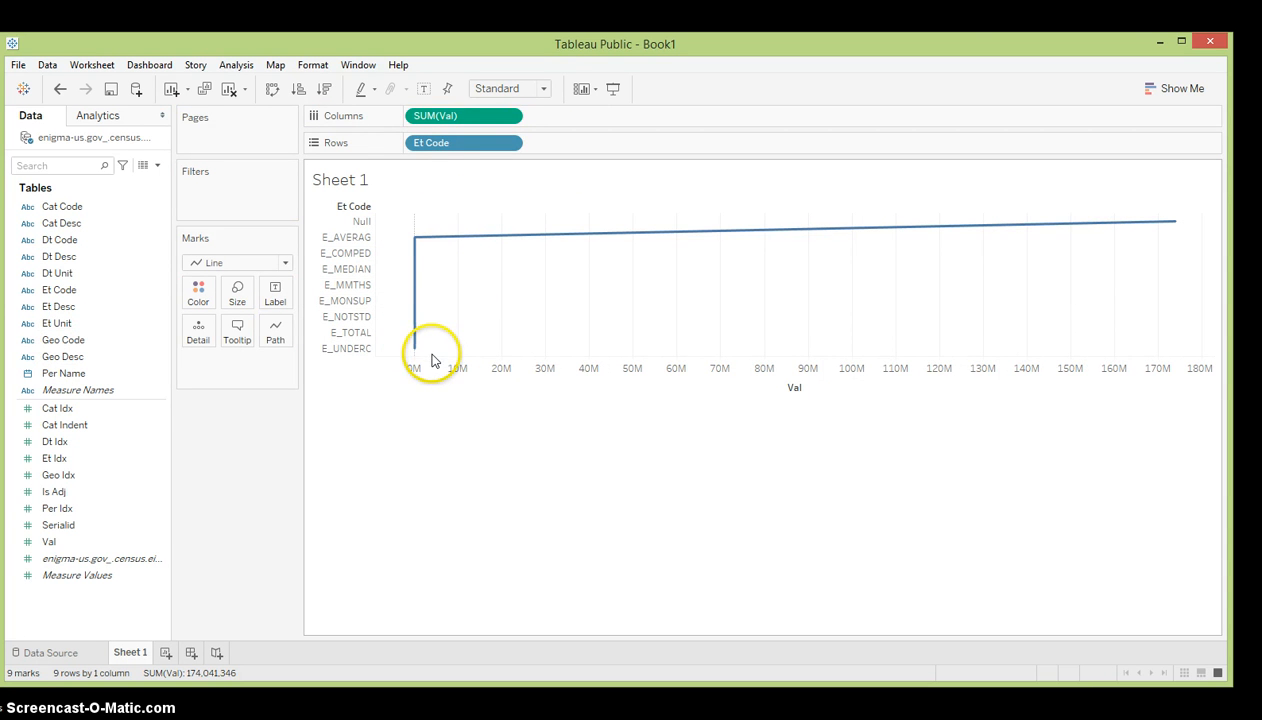
pyautogui.click(272, 91)
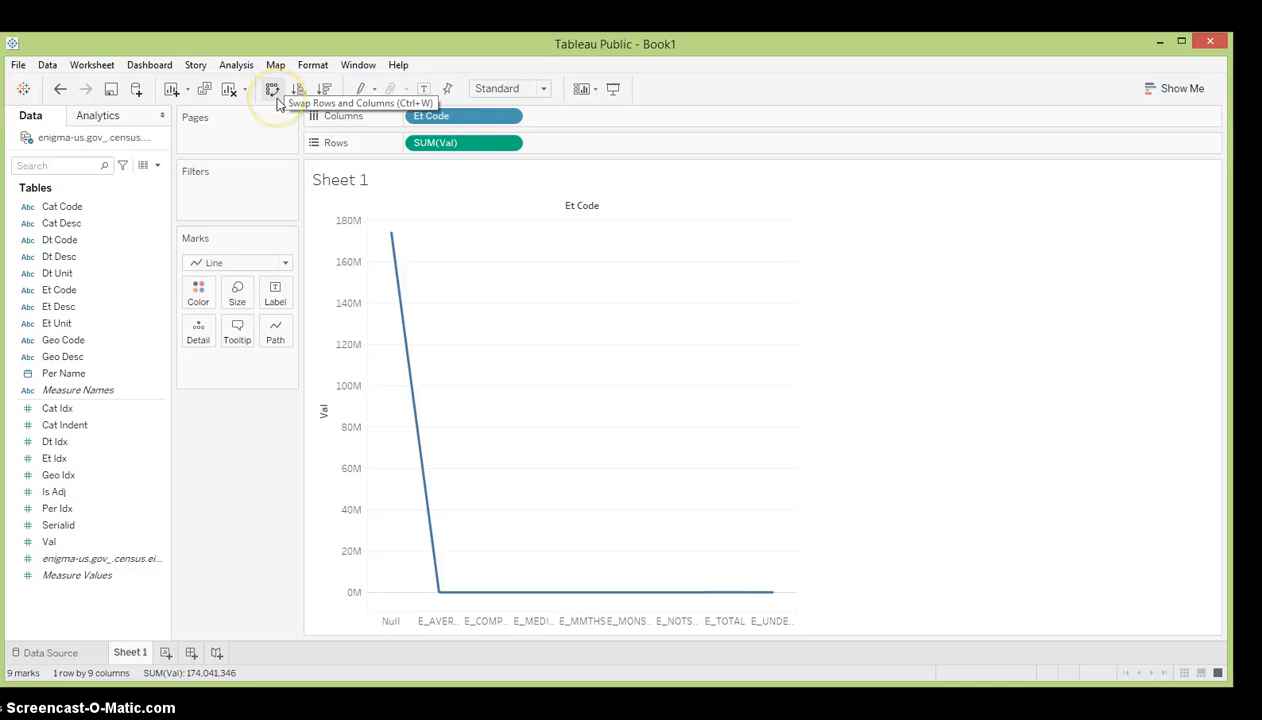
pyautogui.click(272, 90)
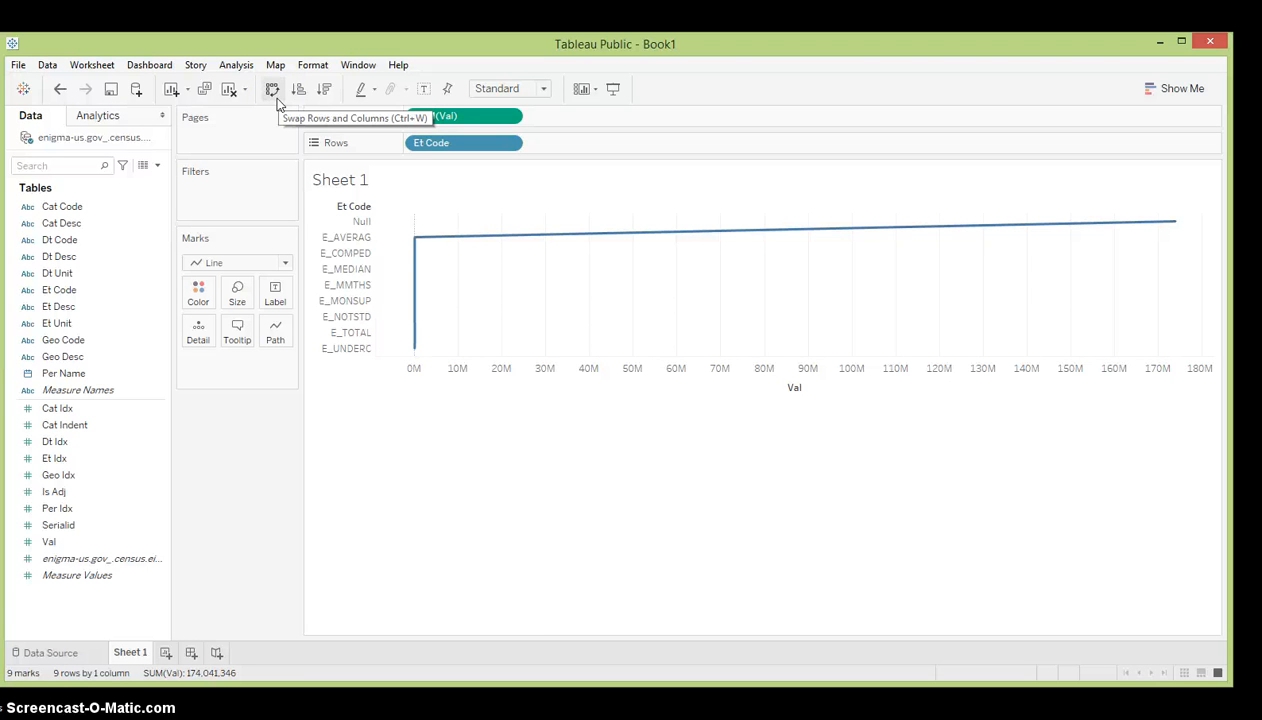
pyautogui.click(272, 90)
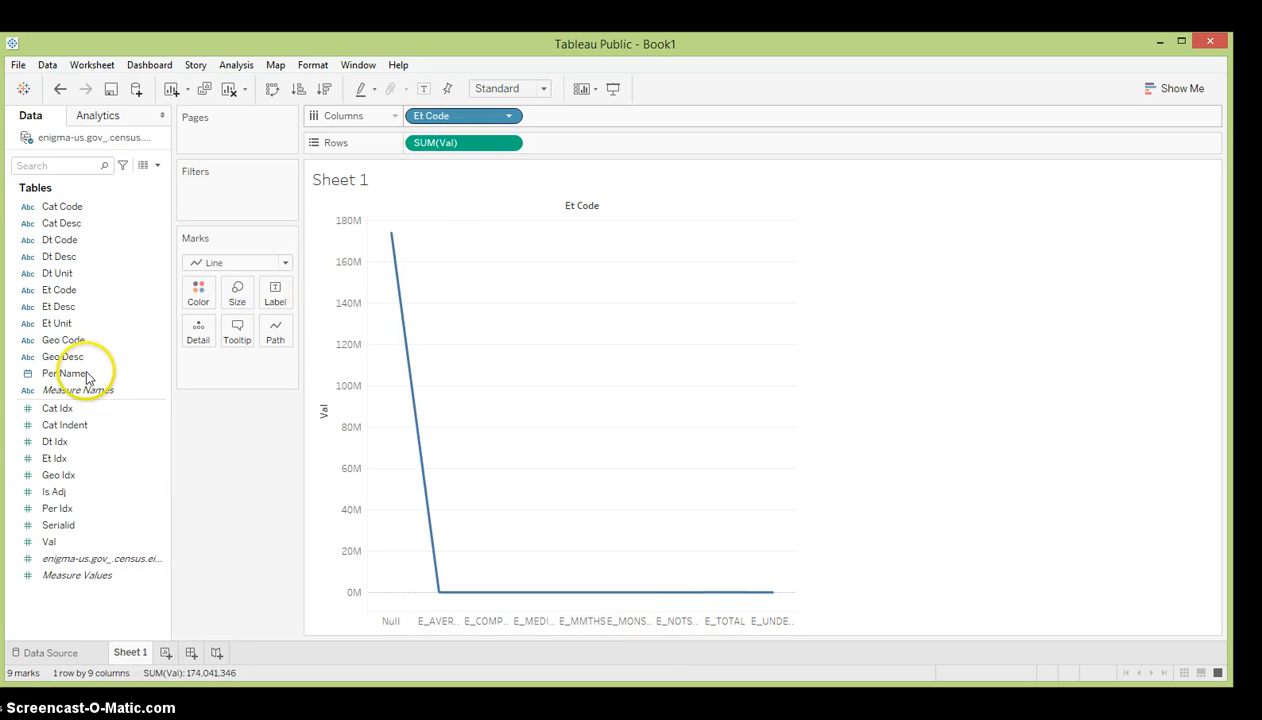
# Step: Remove Et Code from the Columns shelf, leaving only the sum of Val on Rows
pyautogui.click(479, 123)
pyautogui.moveTo(97, 322); pyautogui.dragTo(82, 418)
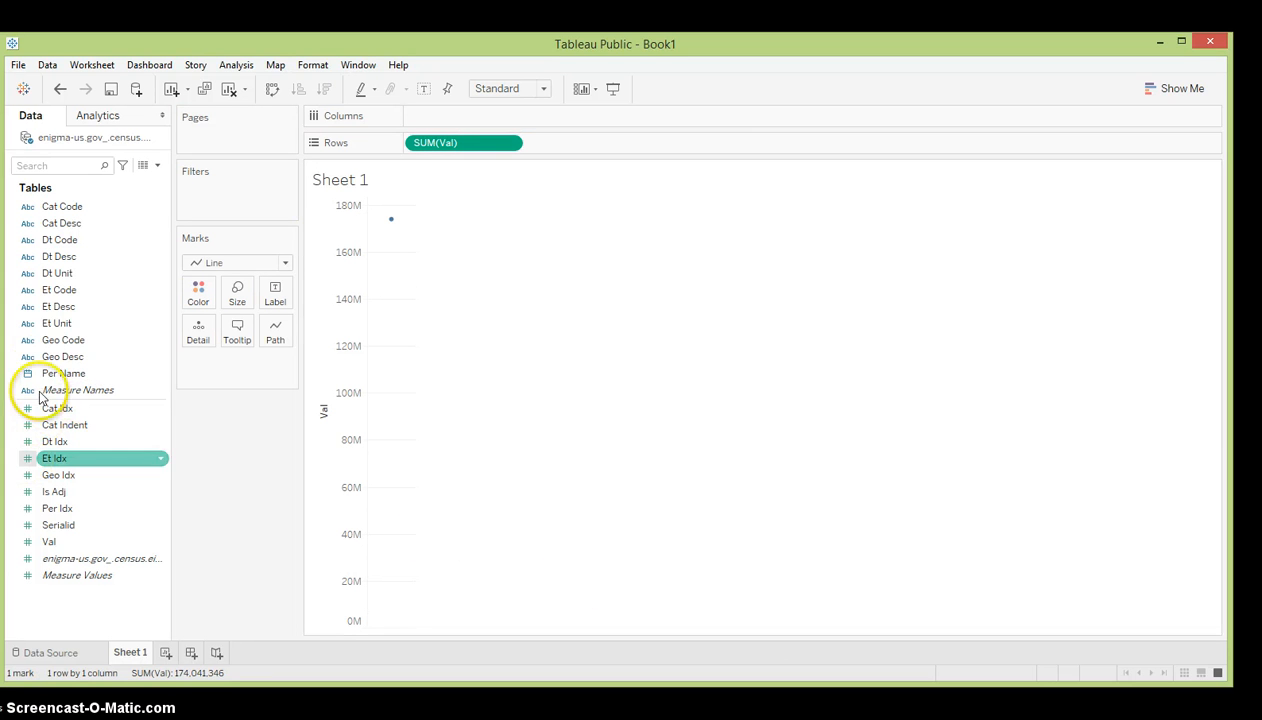
# Step: Try to place the Per Name date field on the empty Columns shelf
pyautogui.click(60, 310)
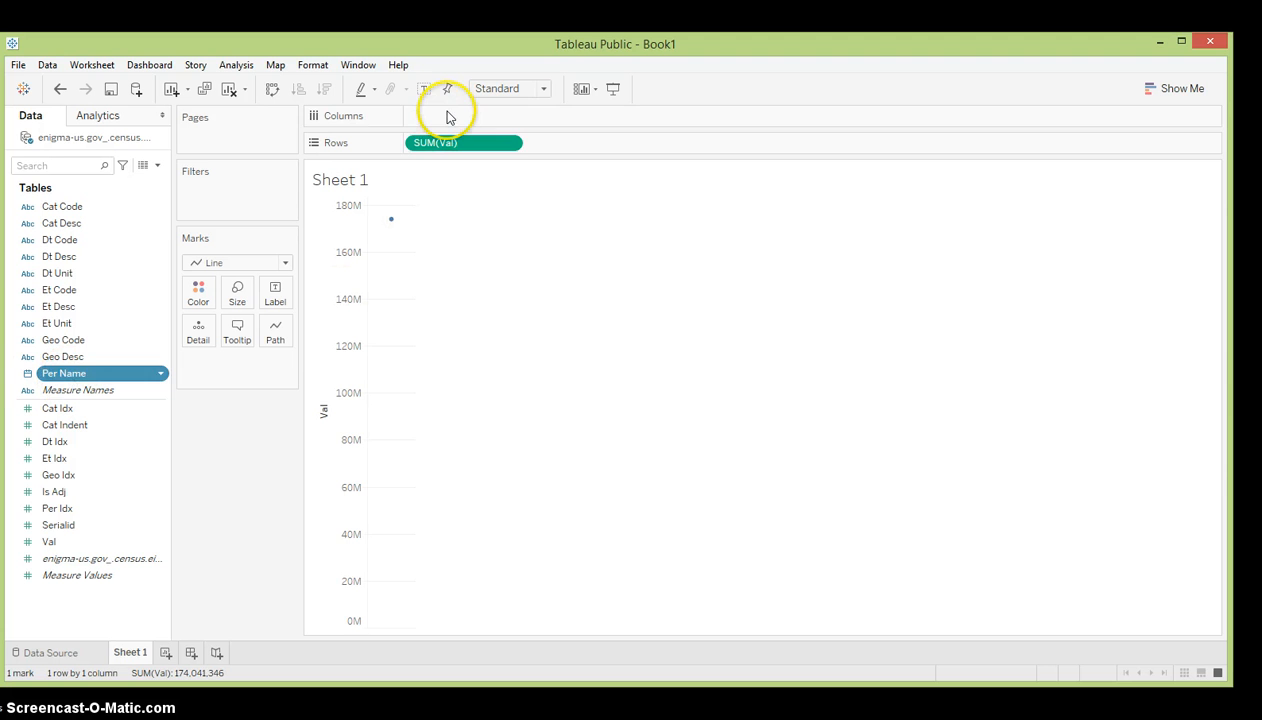
pyautogui.moveTo(447, 117); pyautogui.dragTo(447, 118)
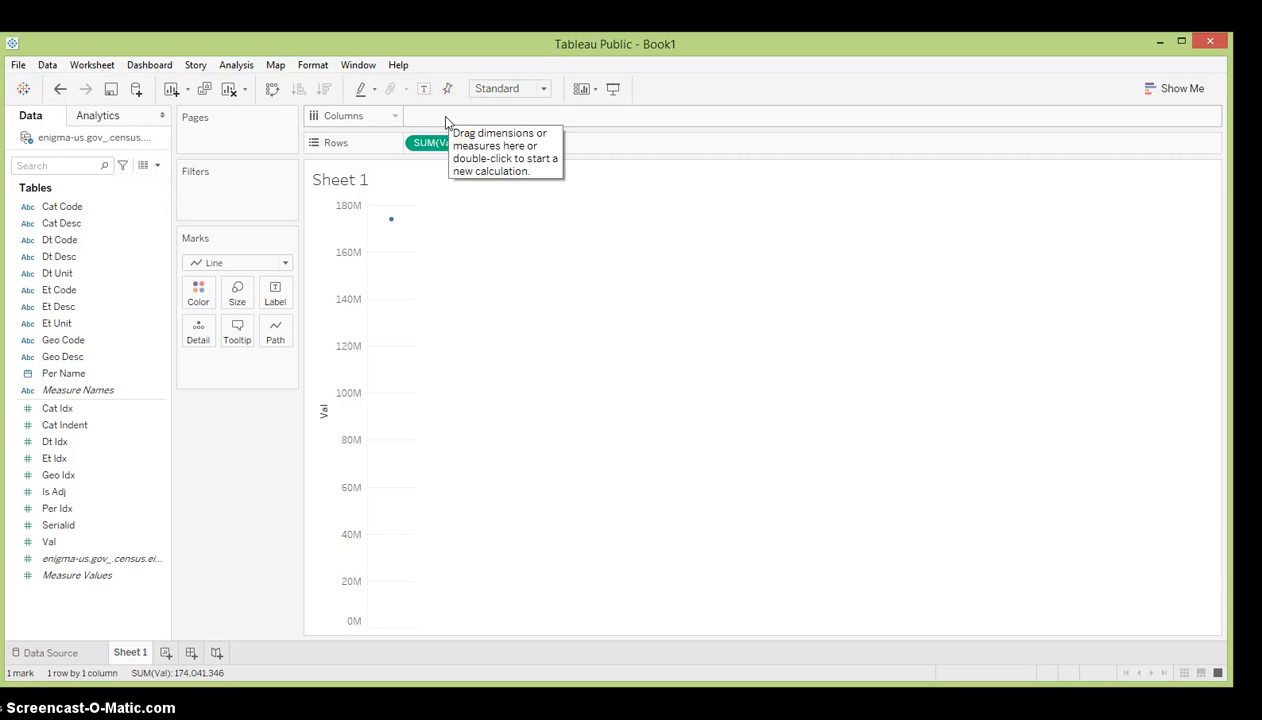
pyautogui.click(55, 373)
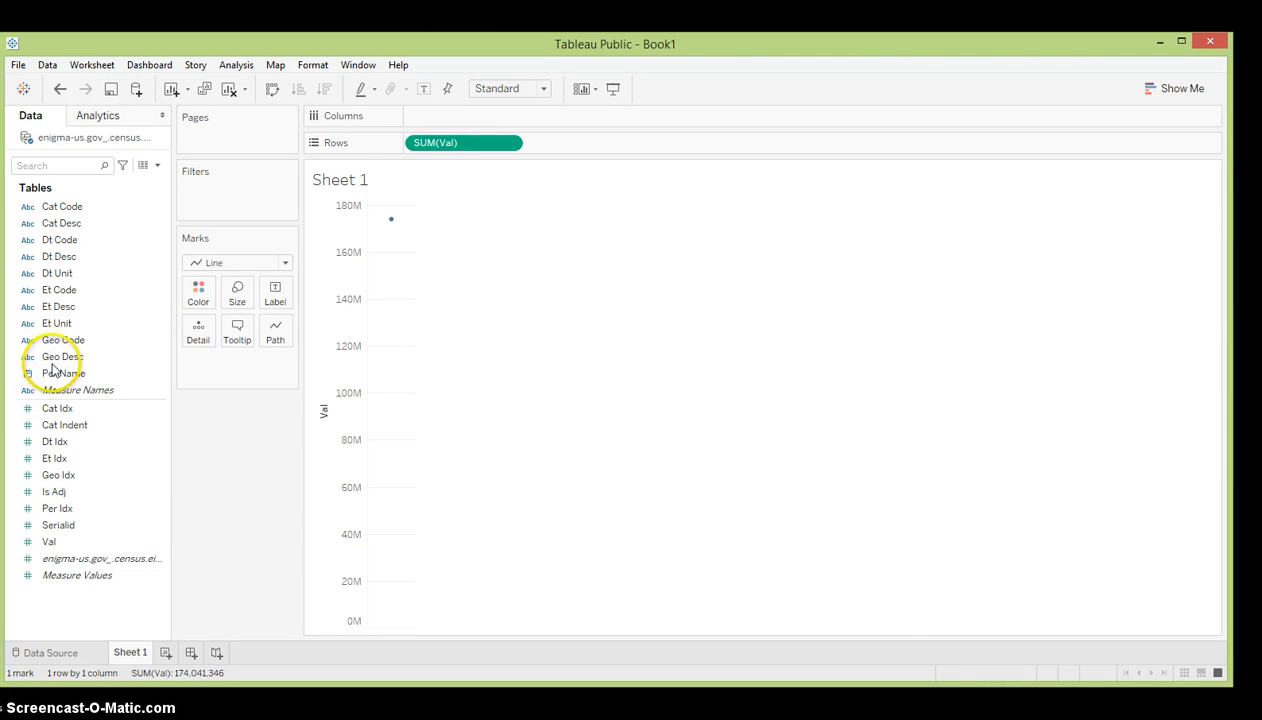
pyautogui.click(52, 379)
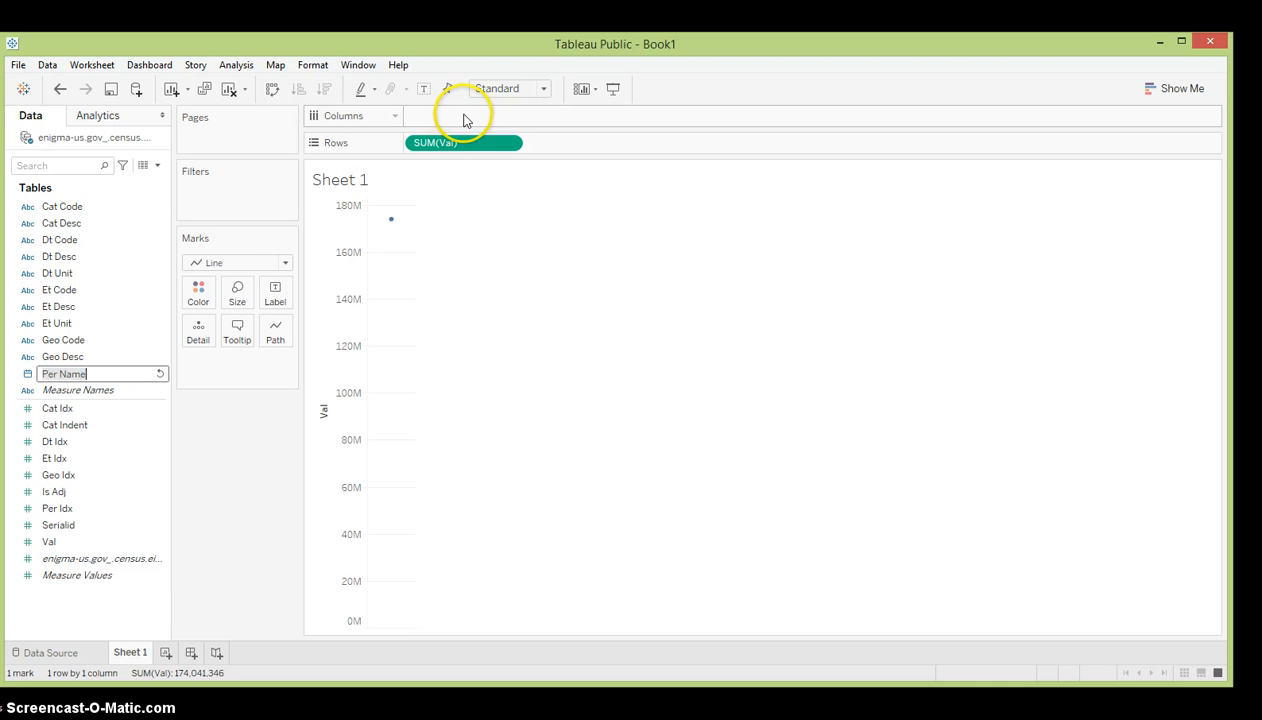
pyautogui.click(463, 435)
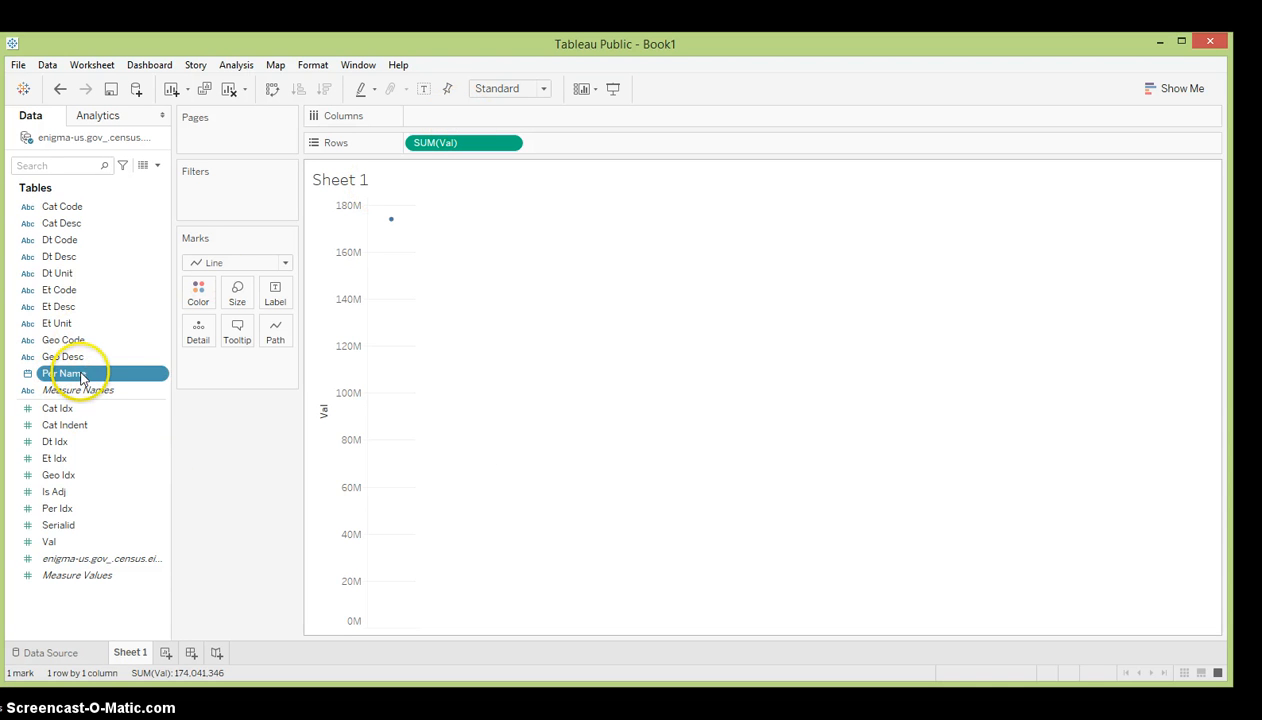
# Step: Place the Per Name date field on the Columns shelf by year to plot Val over time
pyautogui.click(160, 376)
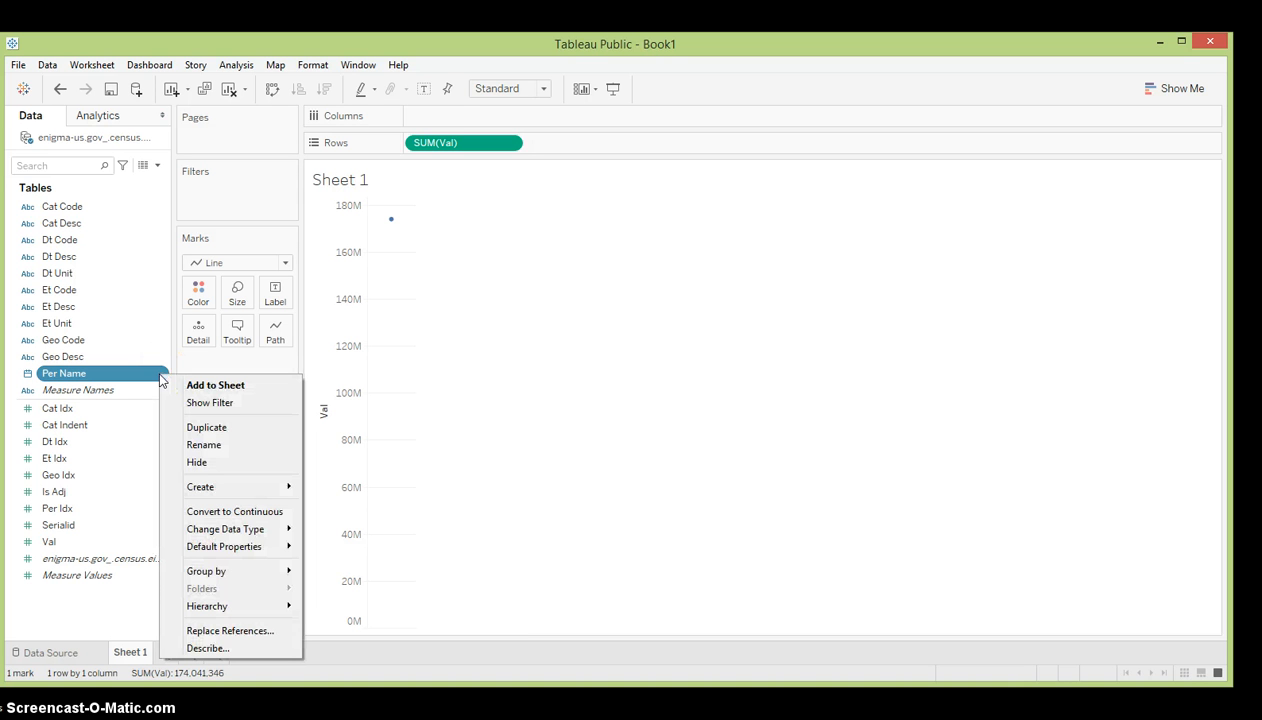
pyautogui.click(446, 435)
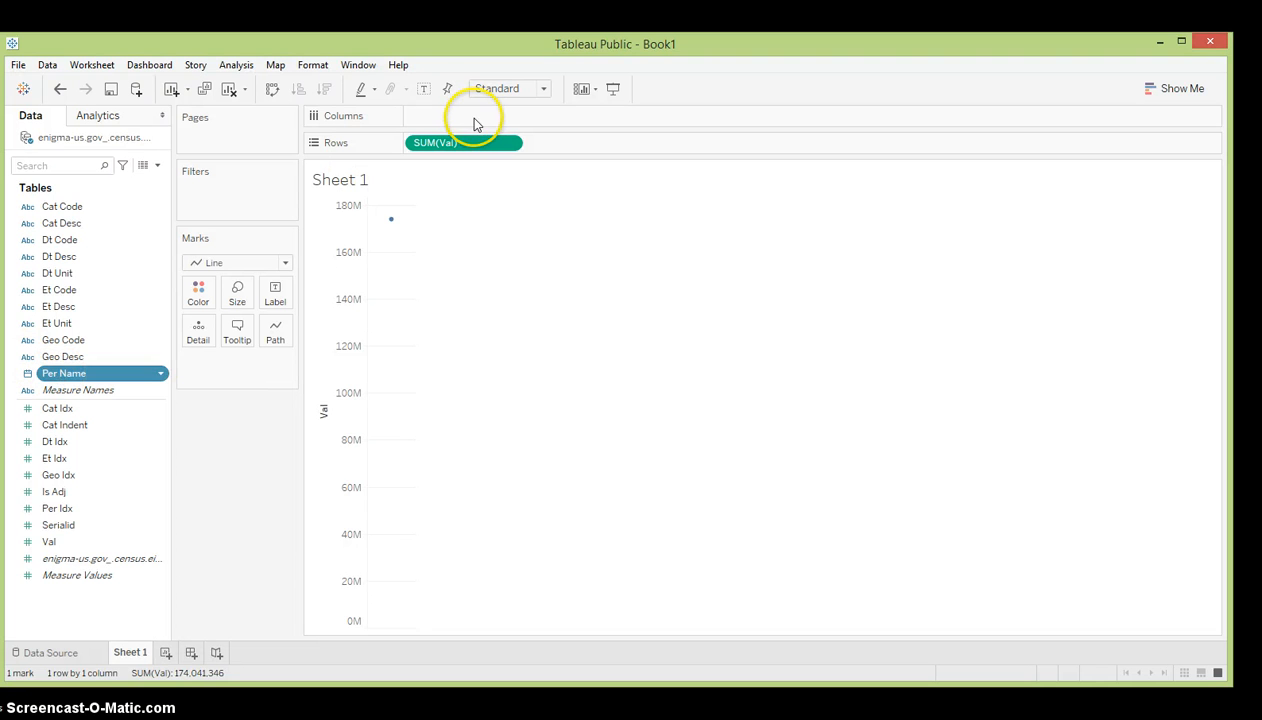
pyautogui.moveTo(475, 123); pyautogui.dragTo(479, 118)
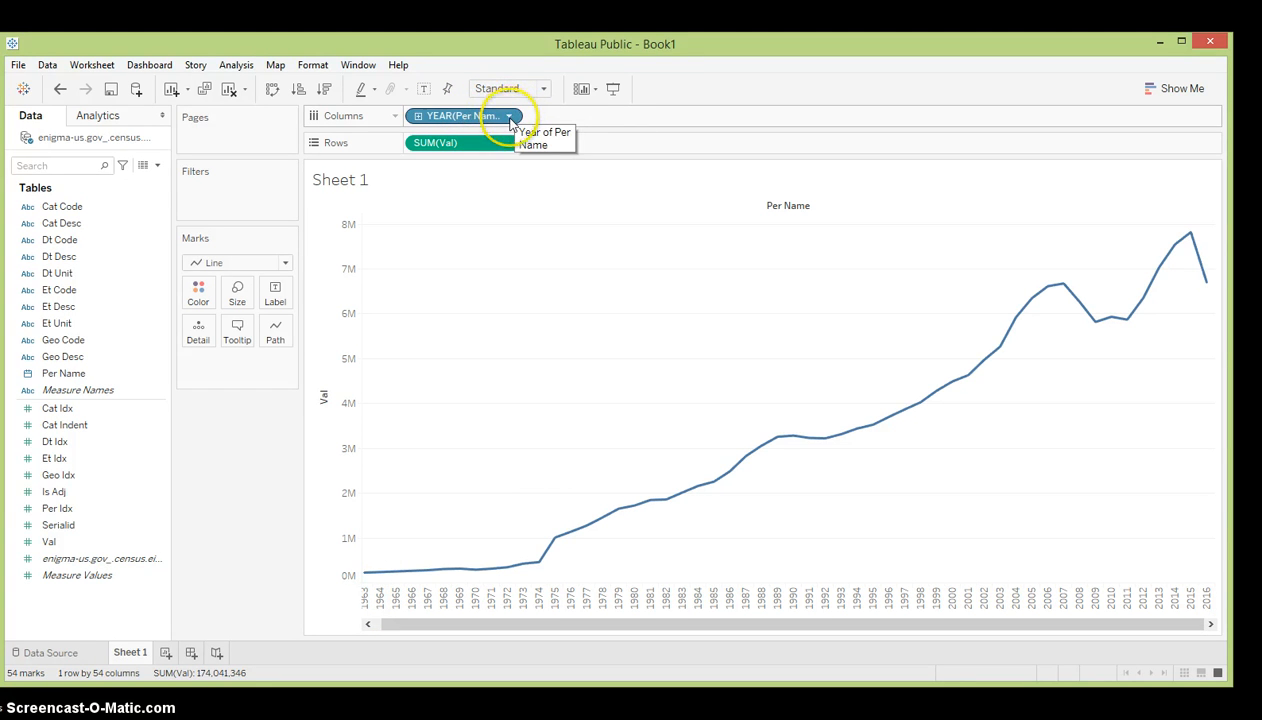
# Step: Filter the Per Name year on the Columns shelf to keep only 2010 through 2016
pyautogui.click(509, 117)
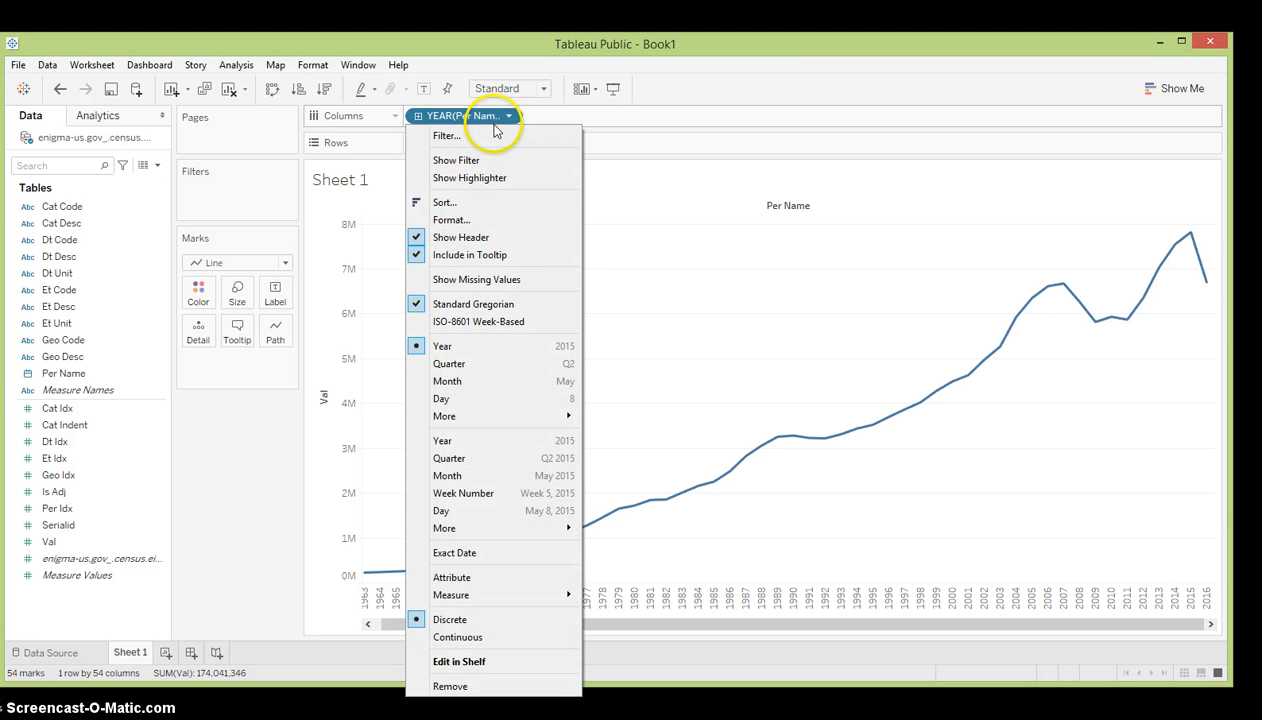
pyautogui.click(445, 143)
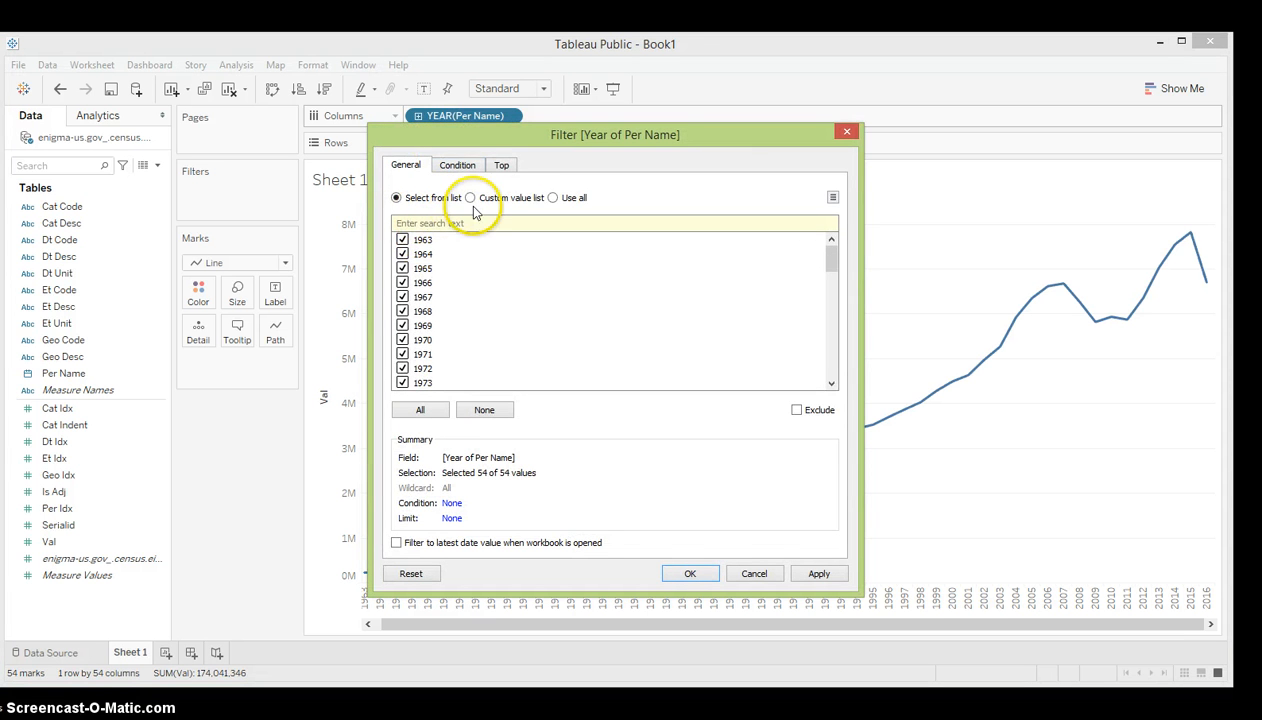
pyautogui.click(470, 410)
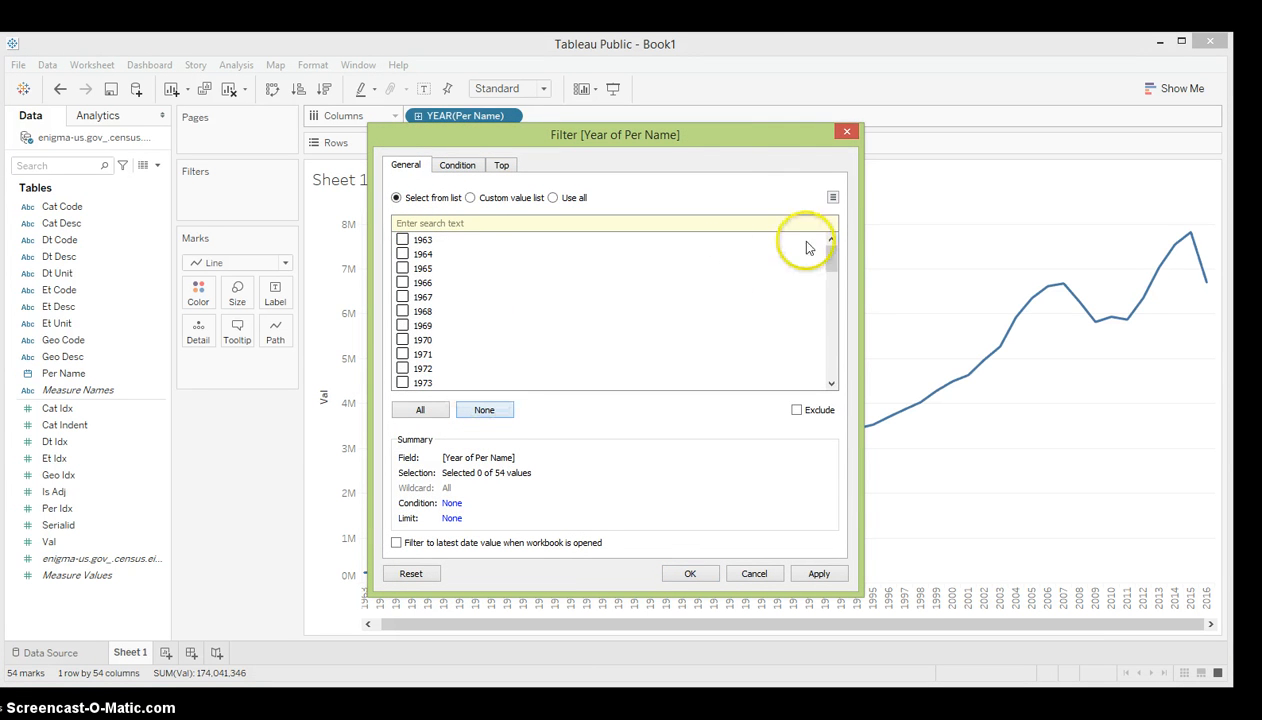
pyautogui.click(831, 260)
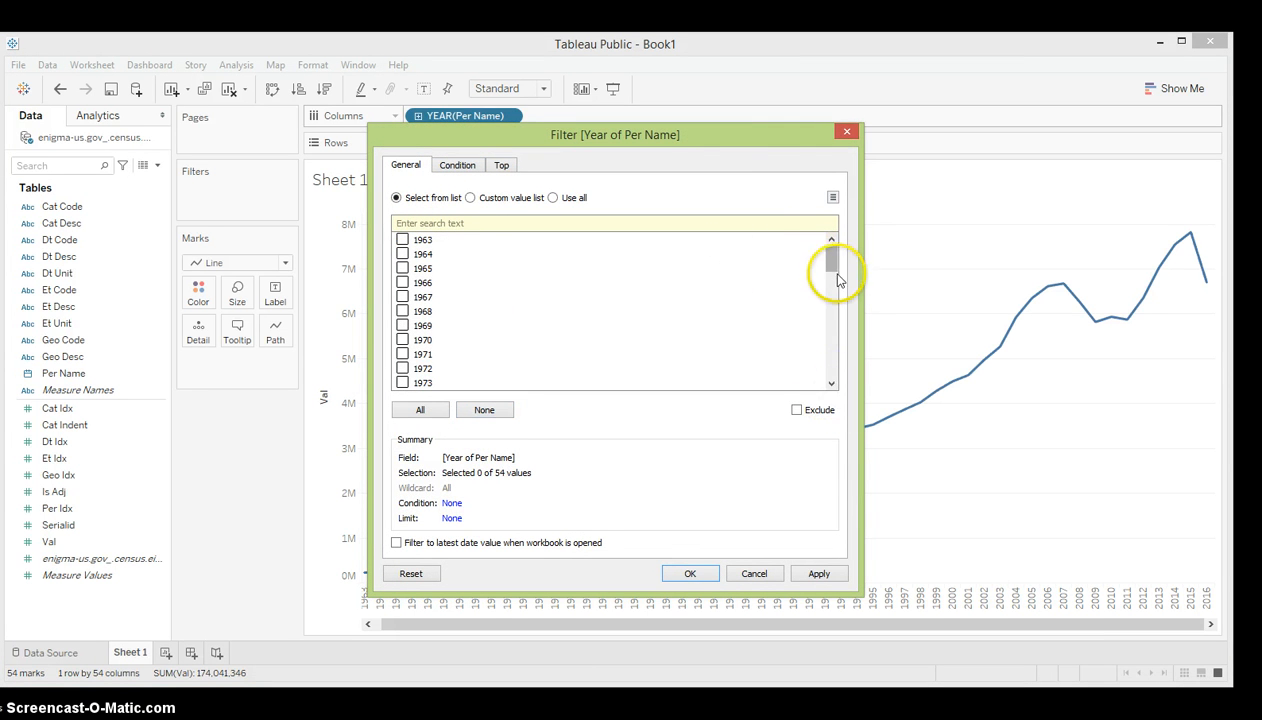
pyautogui.moveTo(838, 280); pyautogui.dragTo(826, 326)
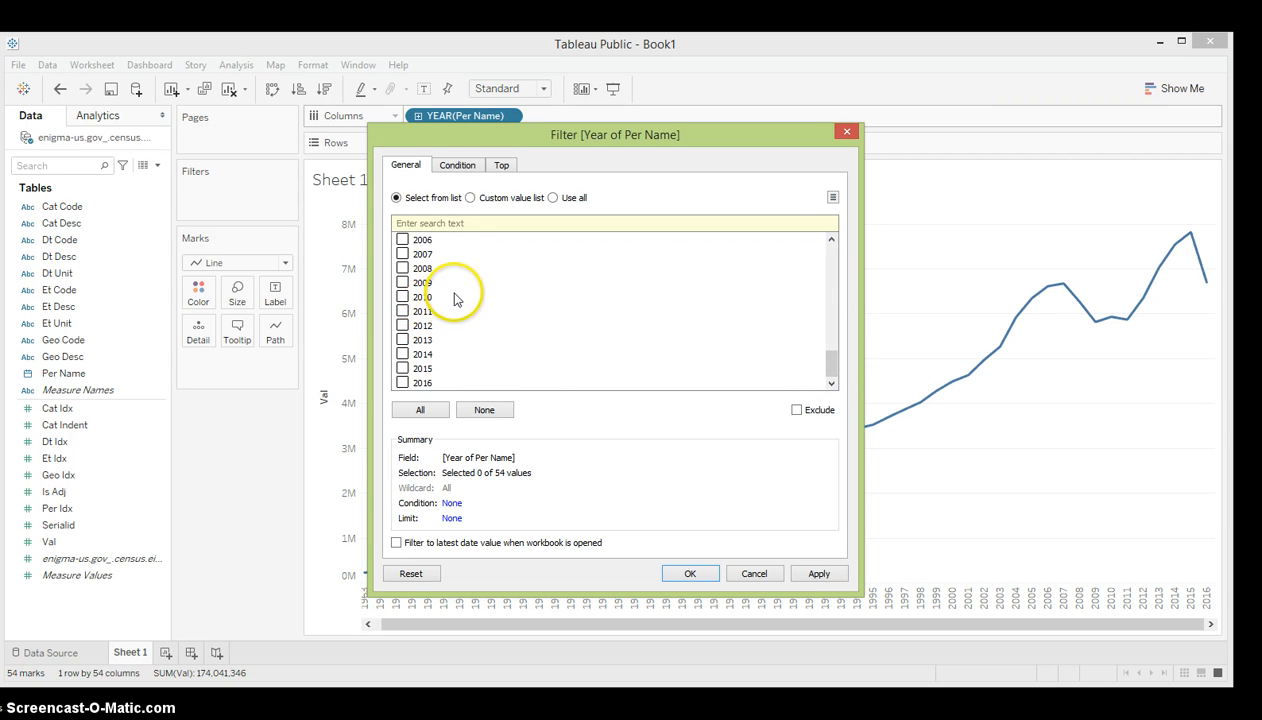
pyautogui.click(401, 381)
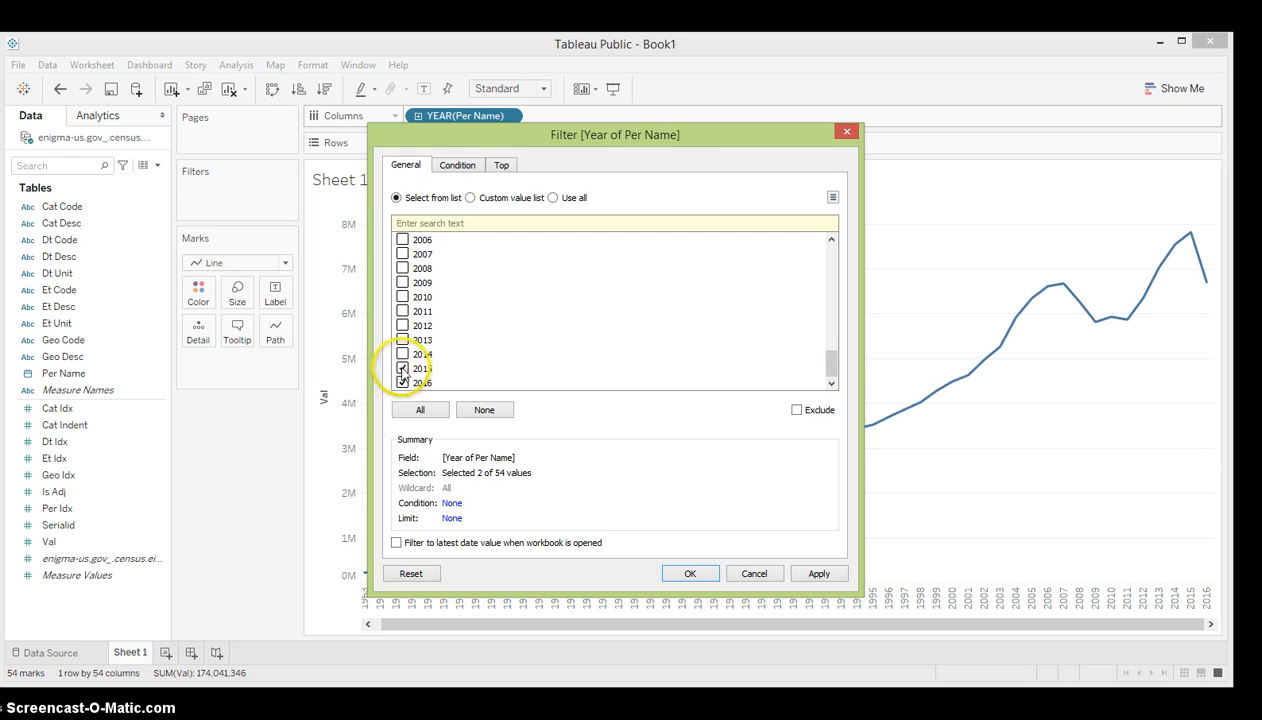
pyautogui.click(402, 354)
pyautogui.click(402, 325)
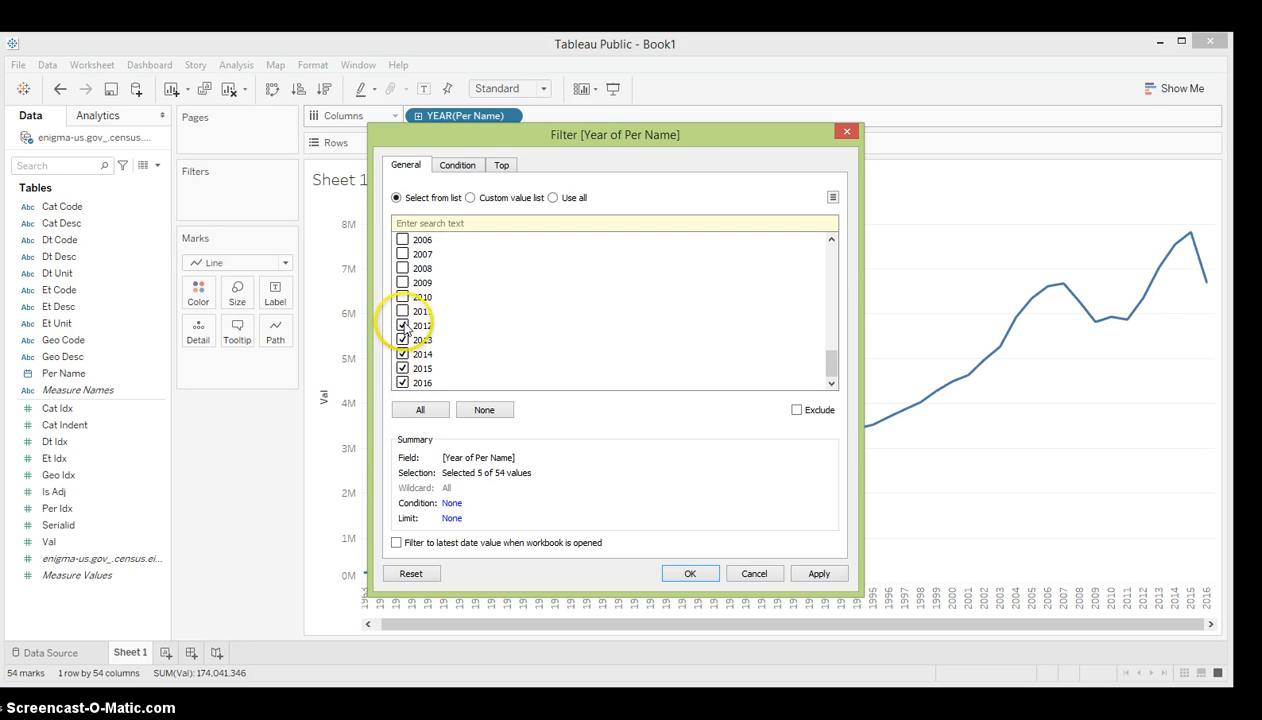
pyautogui.click(402, 311)
pyautogui.click(402, 297)
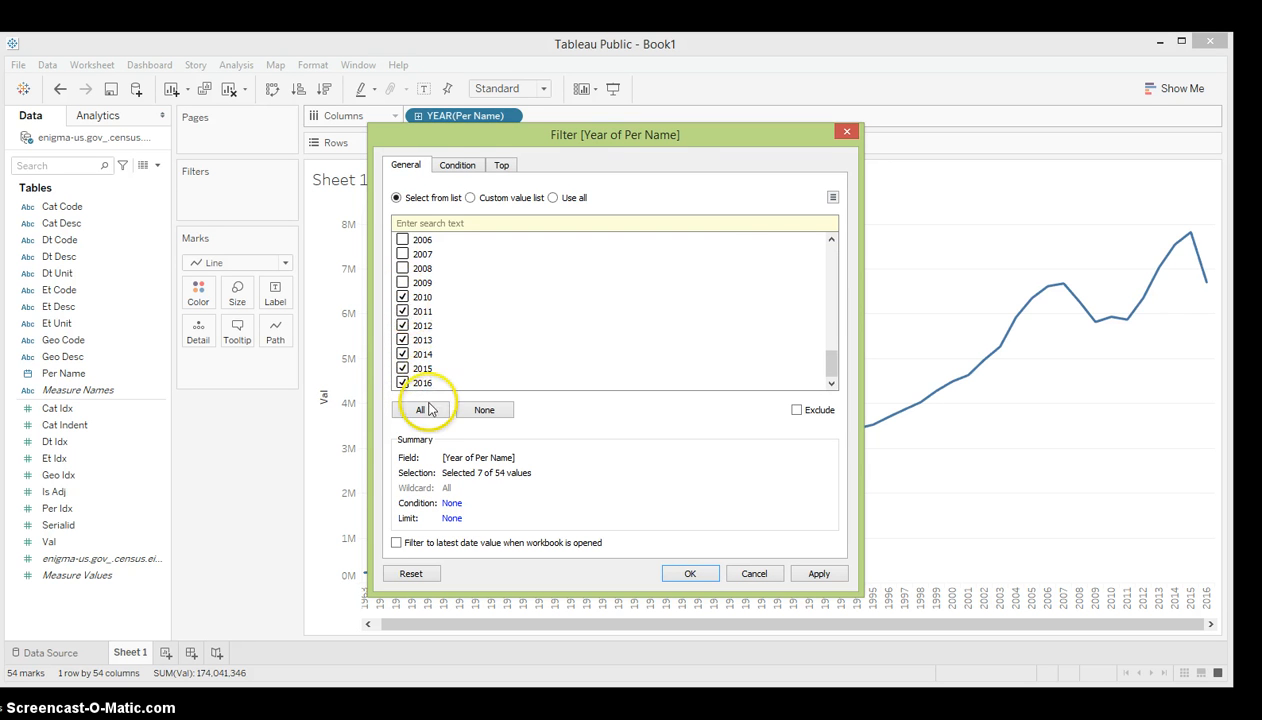
pyautogui.click(689, 575)
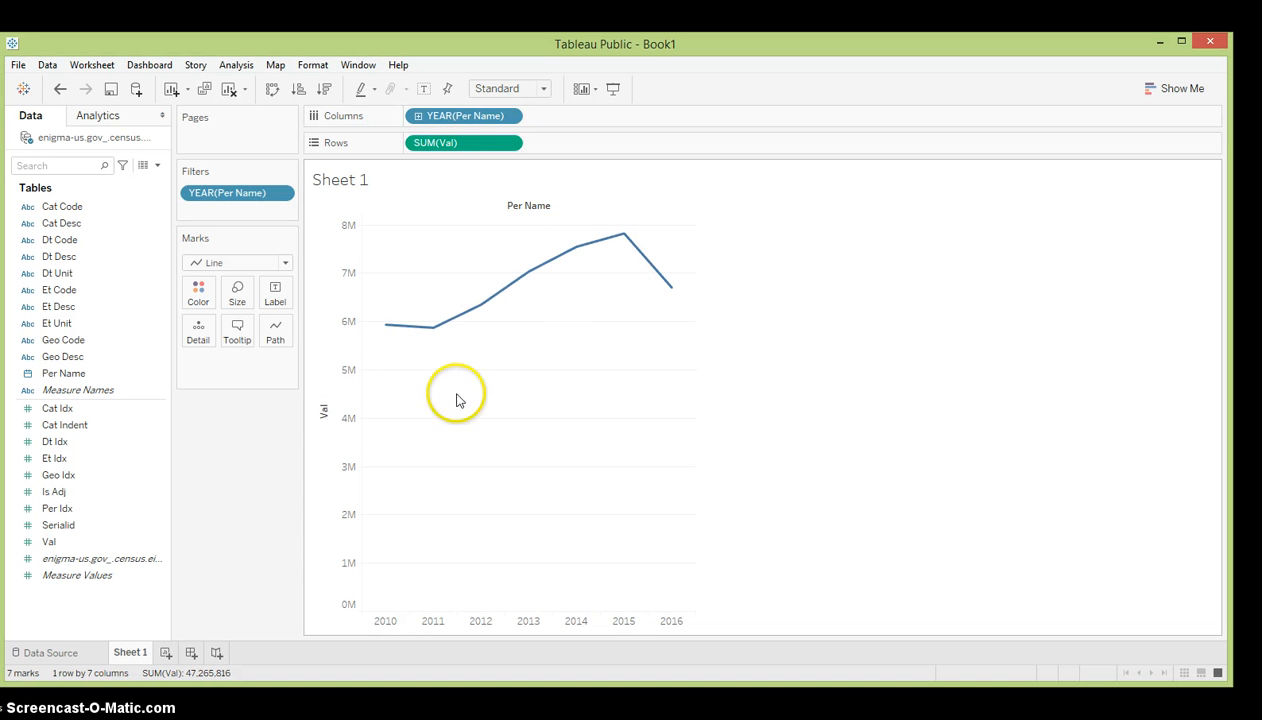
# Step: Change the mark type of the yearly Val chart to Bar
pyautogui.moveTo(424, 336)
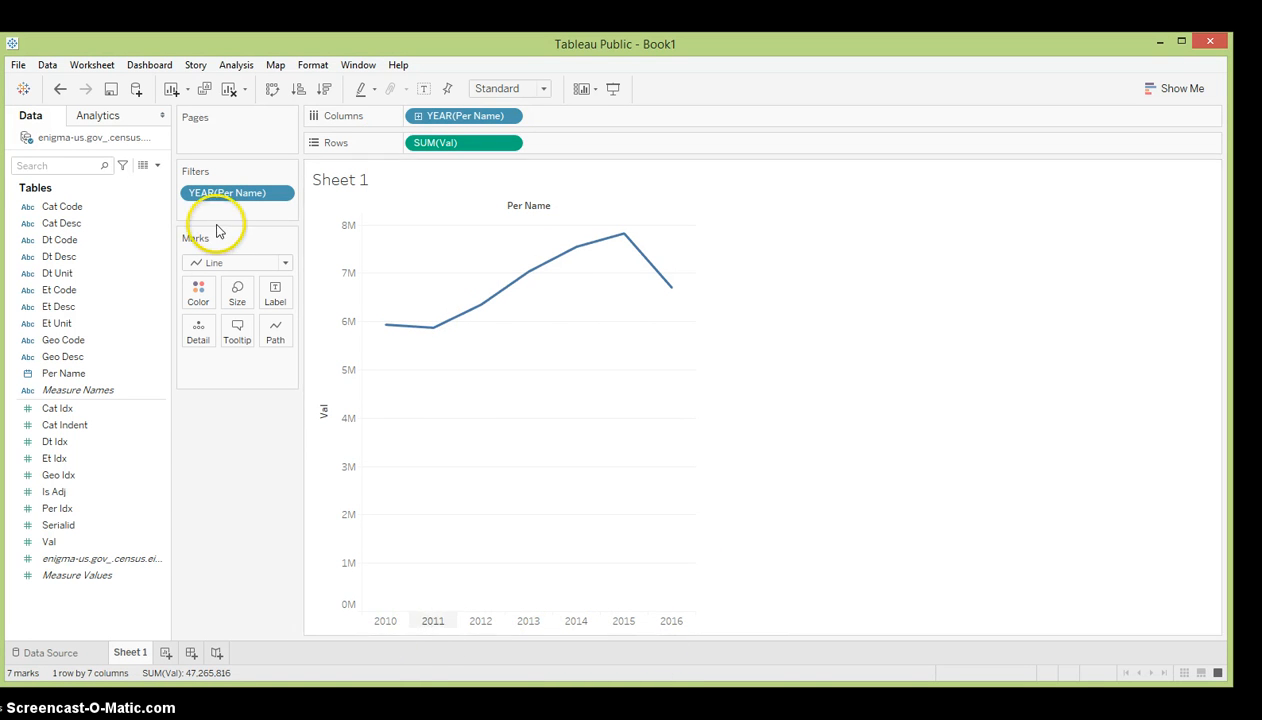
pyautogui.click(287, 263)
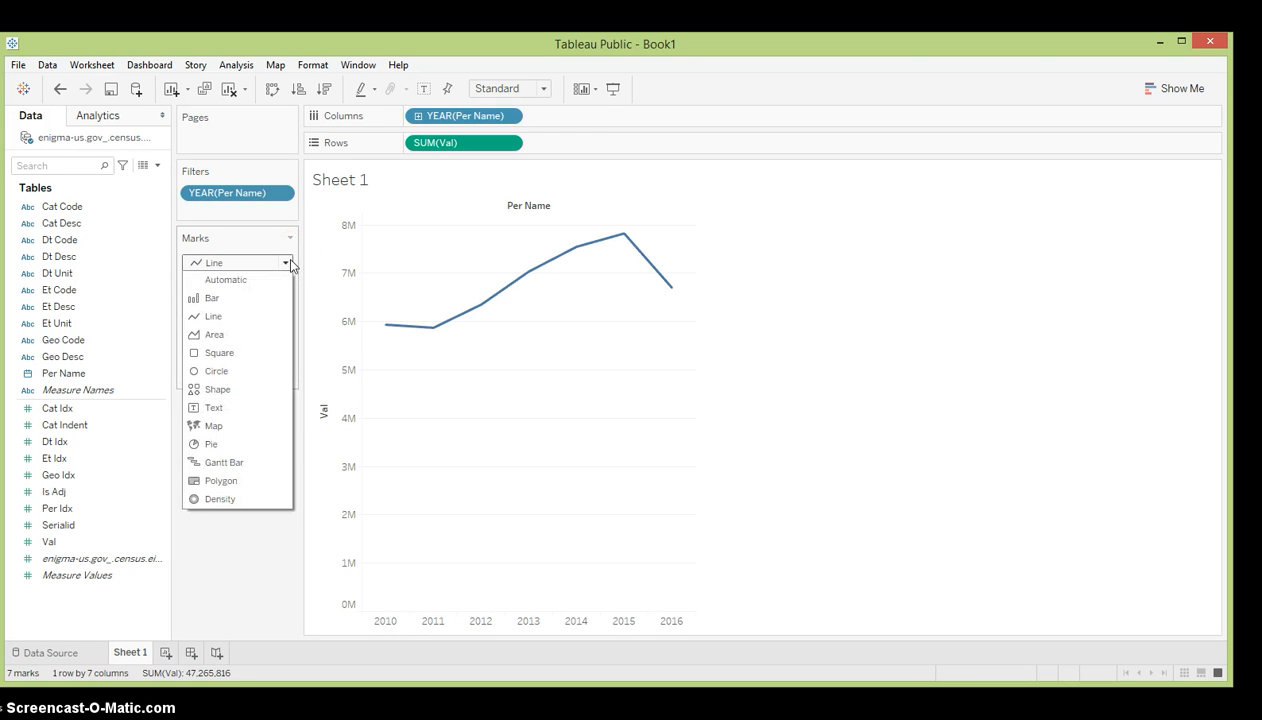
pyautogui.click(205, 298)
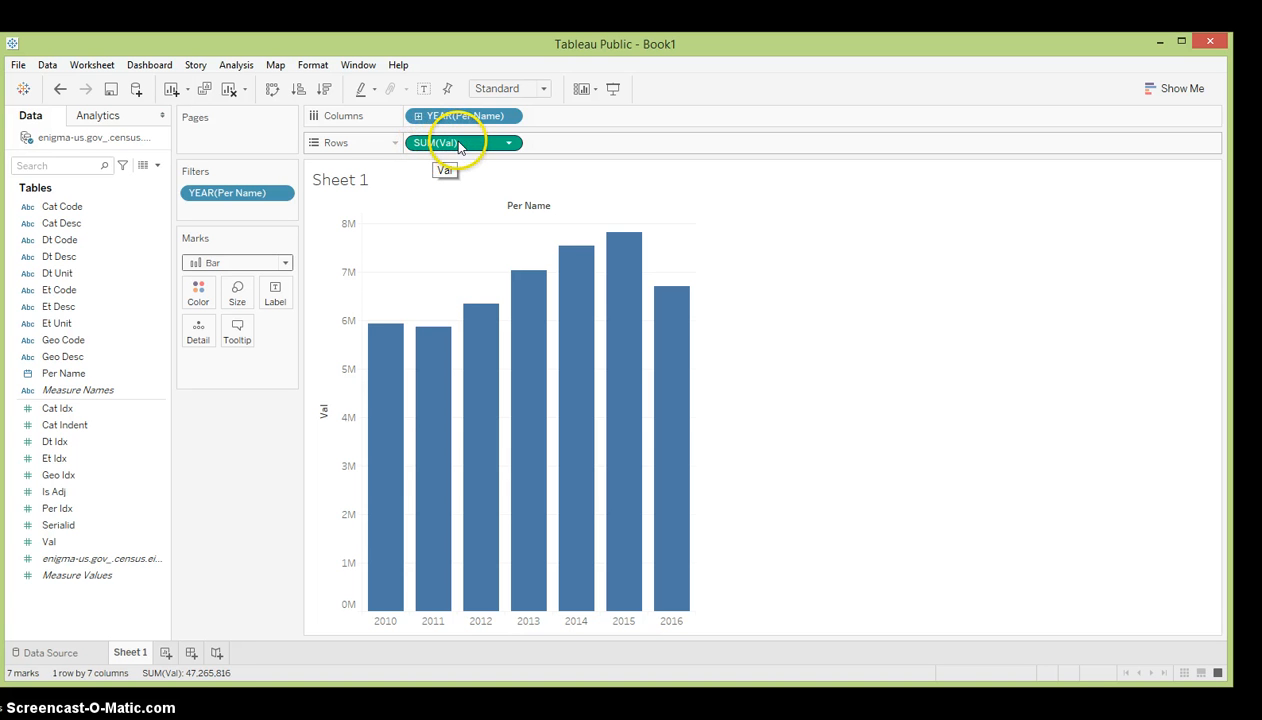
pyautogui.moveTo(360, 344)
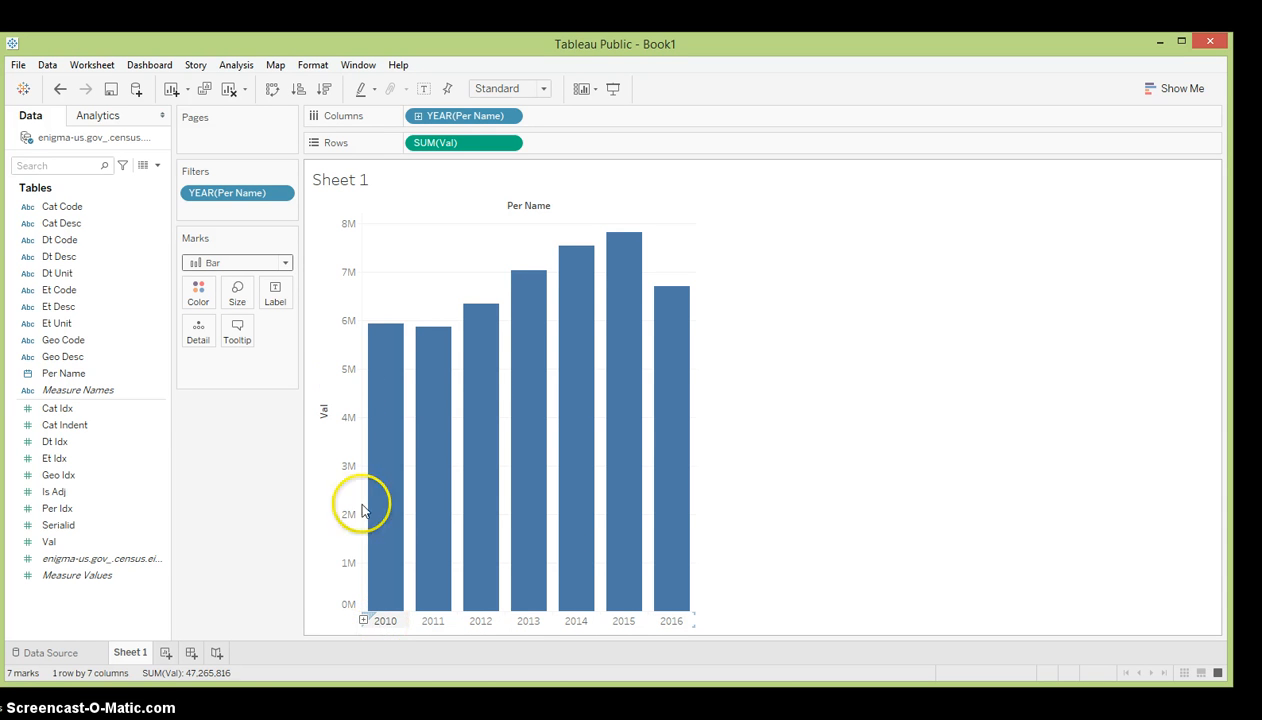
pyautogui.click(381, 347)
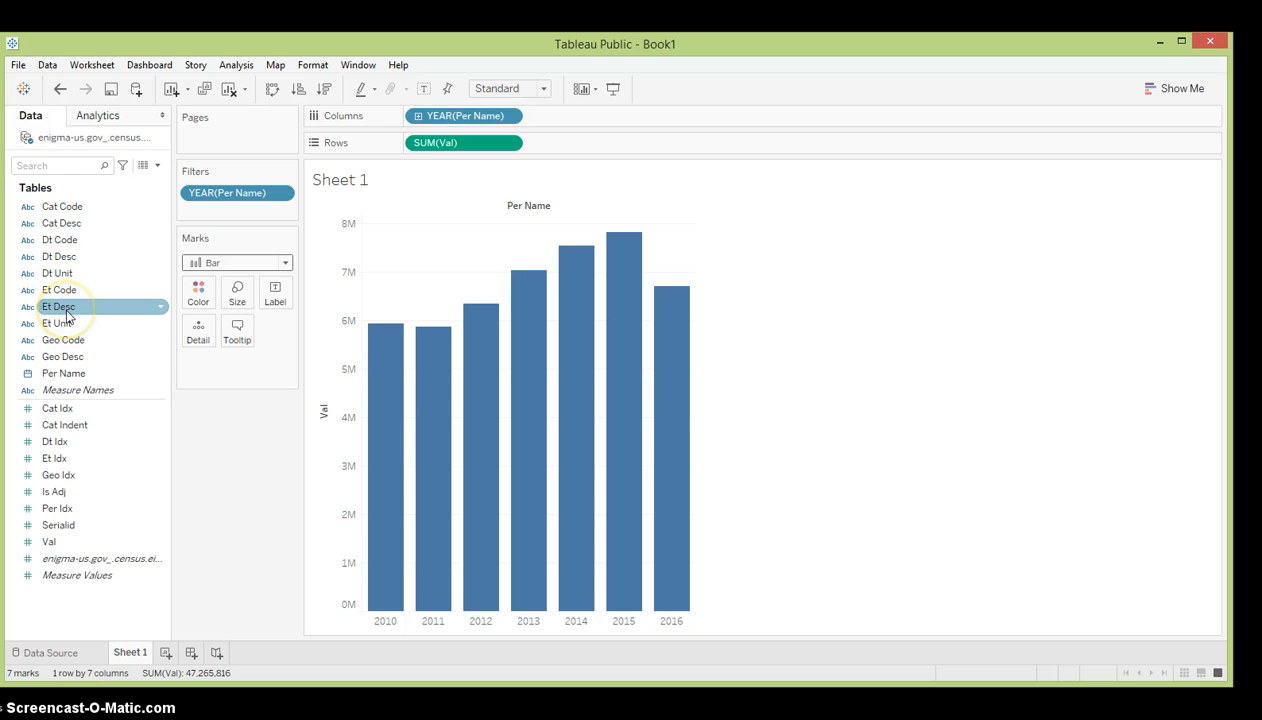
pyautogui.moveTo(68, 316); pyautogui.dragTo(197, 305)
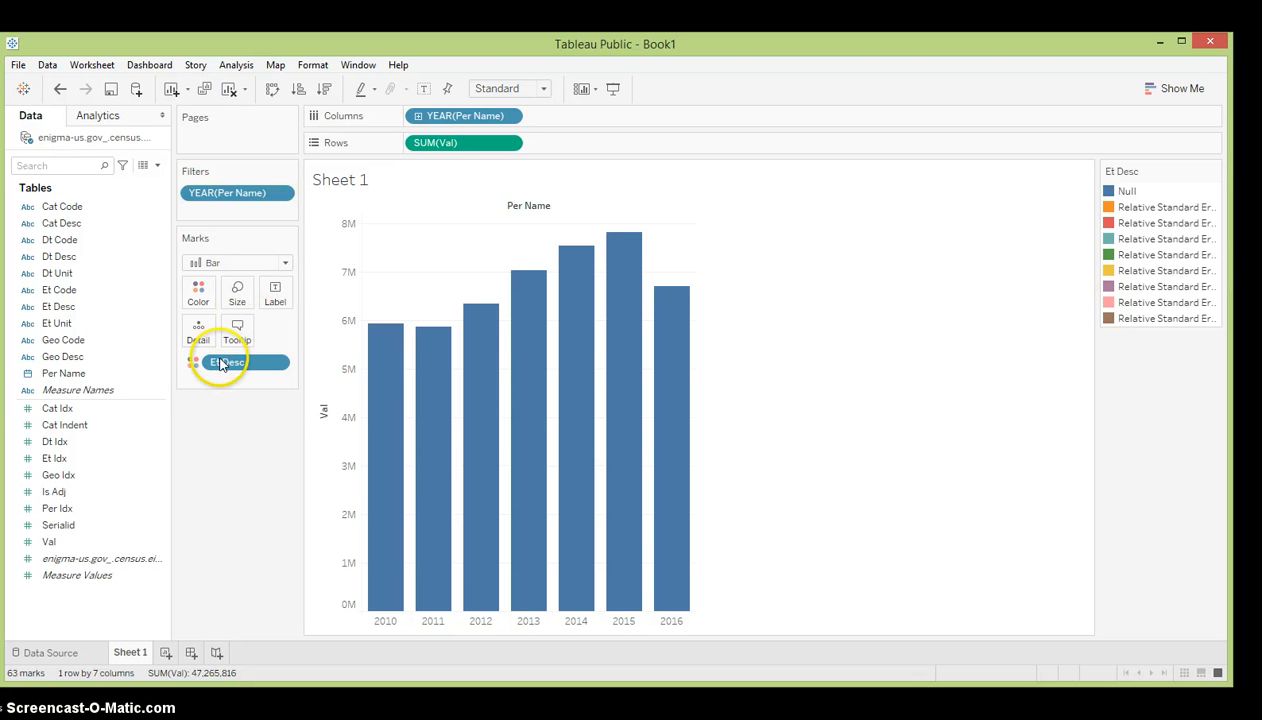
pyautogui.click(277, 366)
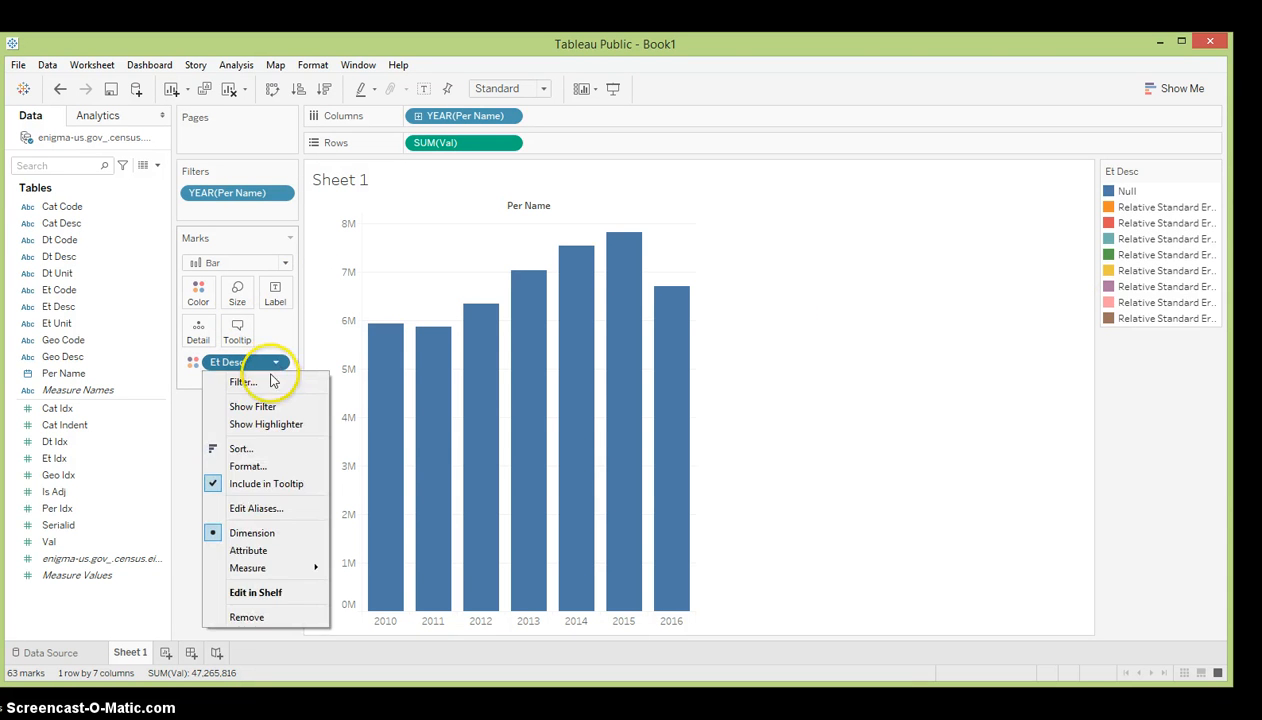
pyautogui.click(262, 613)
# Step: Color the bars by Cat Desc and widen the color legend so the category names are readable
pyautogui.click(60, 357)
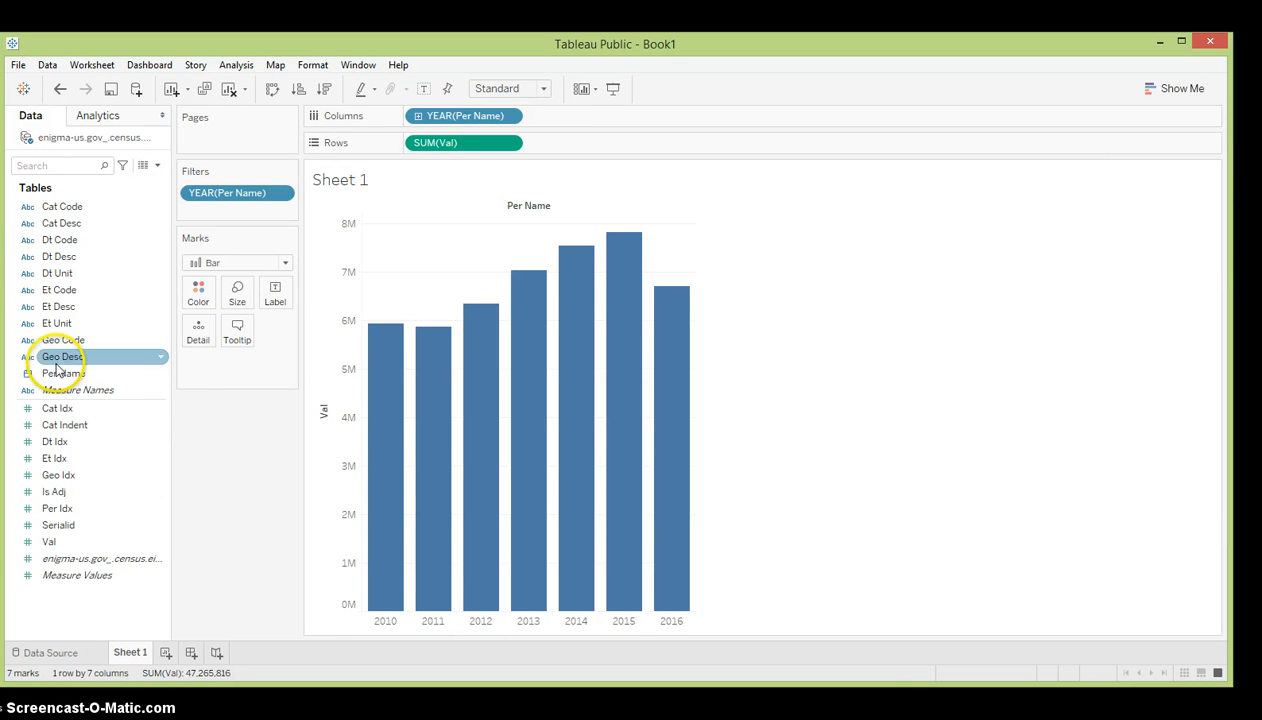
pyautogui.click(50, 326)
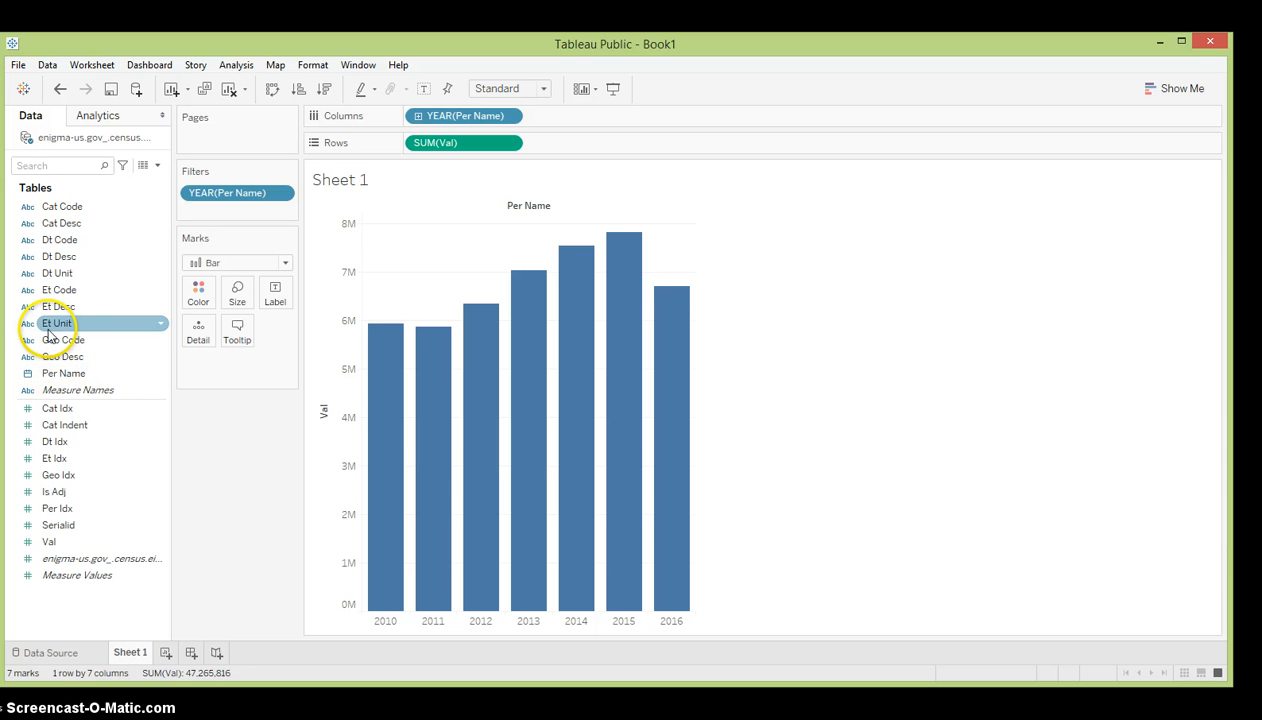
pyautogui.click(50, 290)
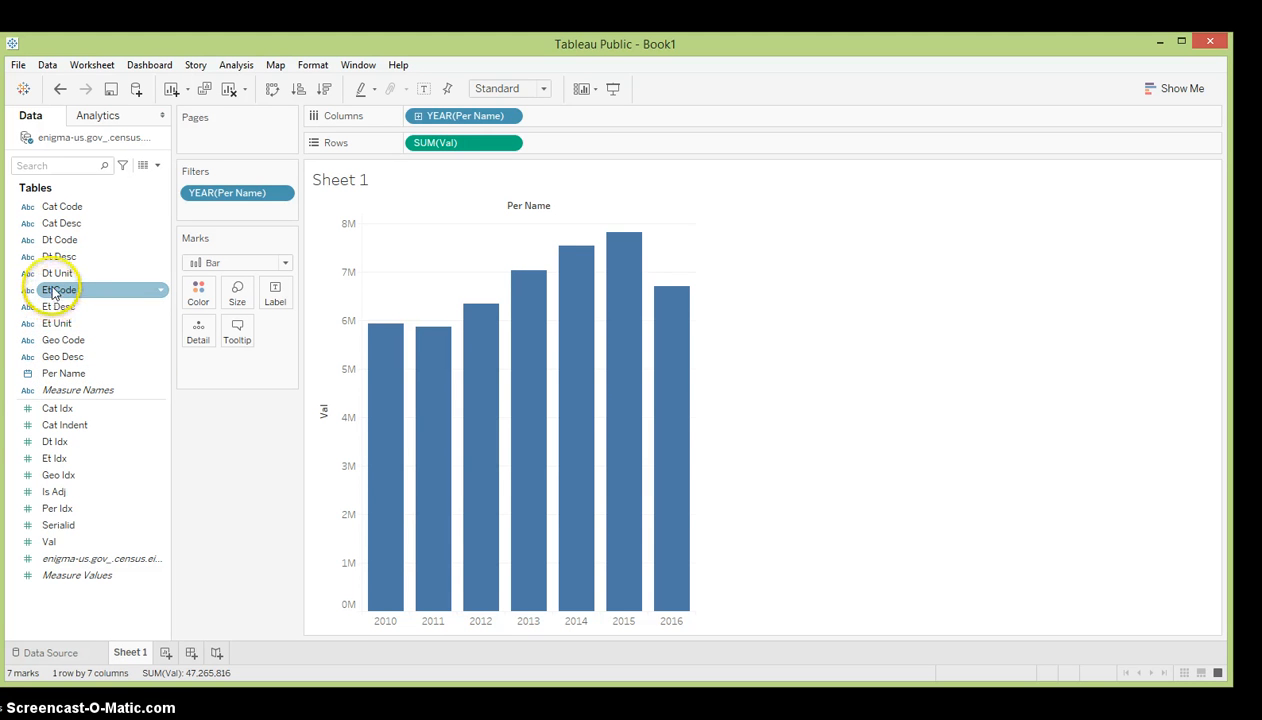
pyautogui.click(52, 272)
pyautogui.click(55, 240)
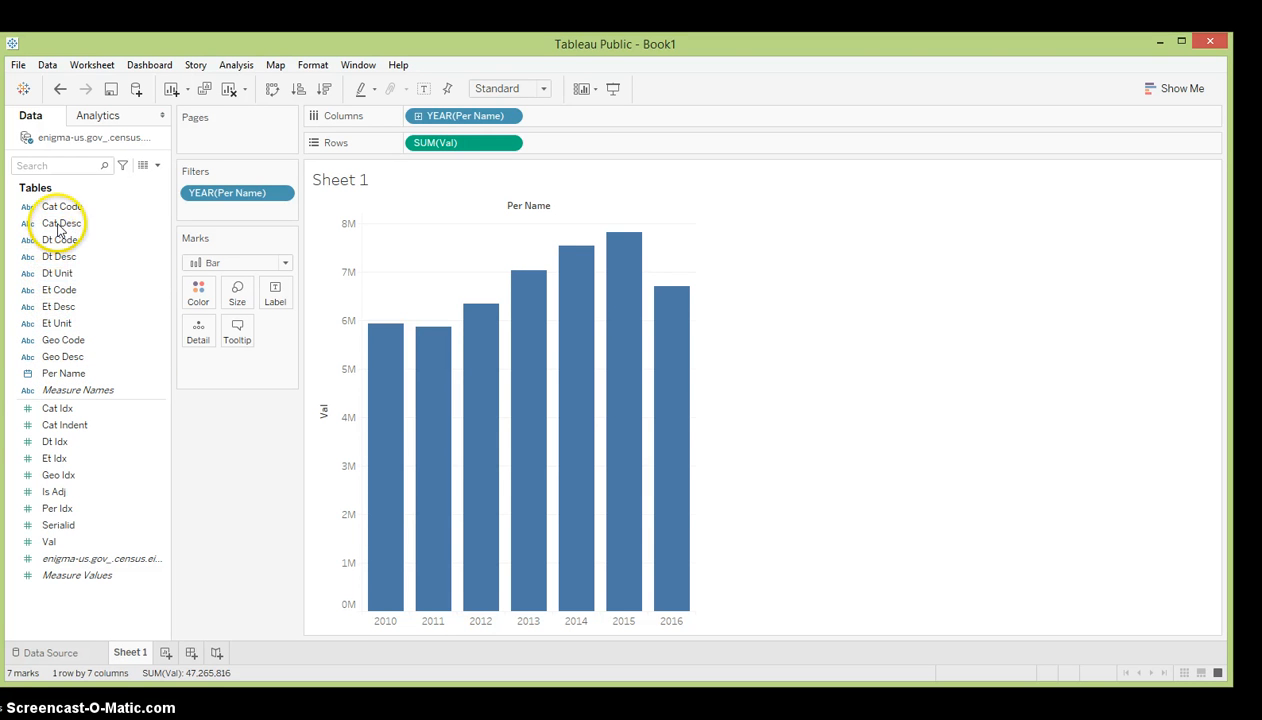
pyautogui.click(57, 224)
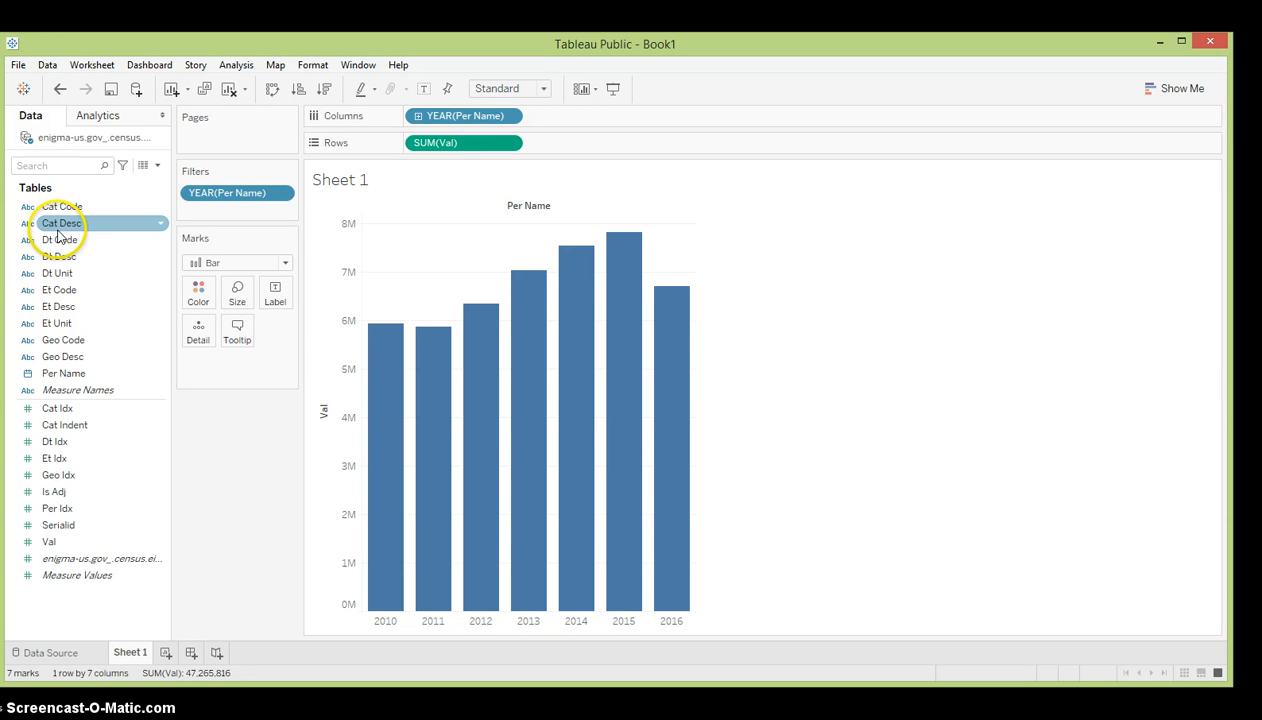
pyautogui.moveTo(58, 228); pyautogui.dragTo(70, 244)
pyautogui.moveTo(166, 330); pyautogui.dragTo(197, 303)
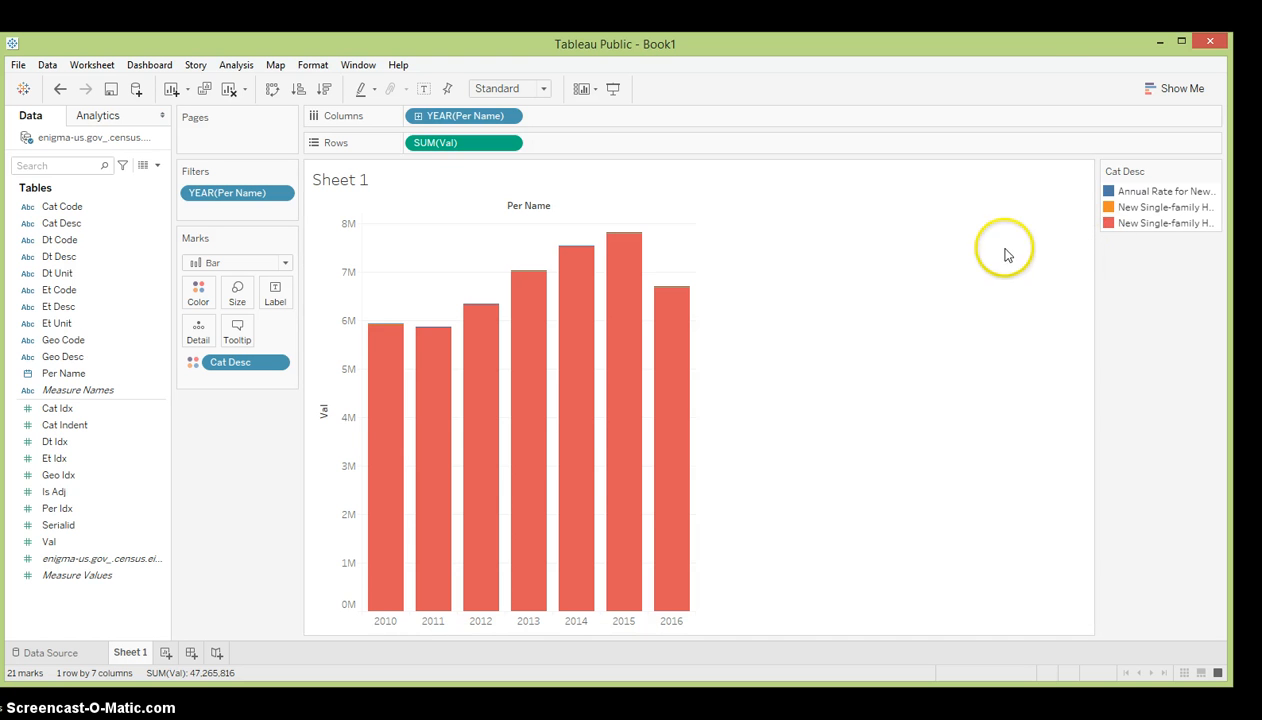
pyautogui.moveTo(1097, 257)
pyautogui.mouseDown()
pyautogui.moveTo(1014, 259)
pyautogui.moveTo(1083, 236)
pyautogui.mouseUp()
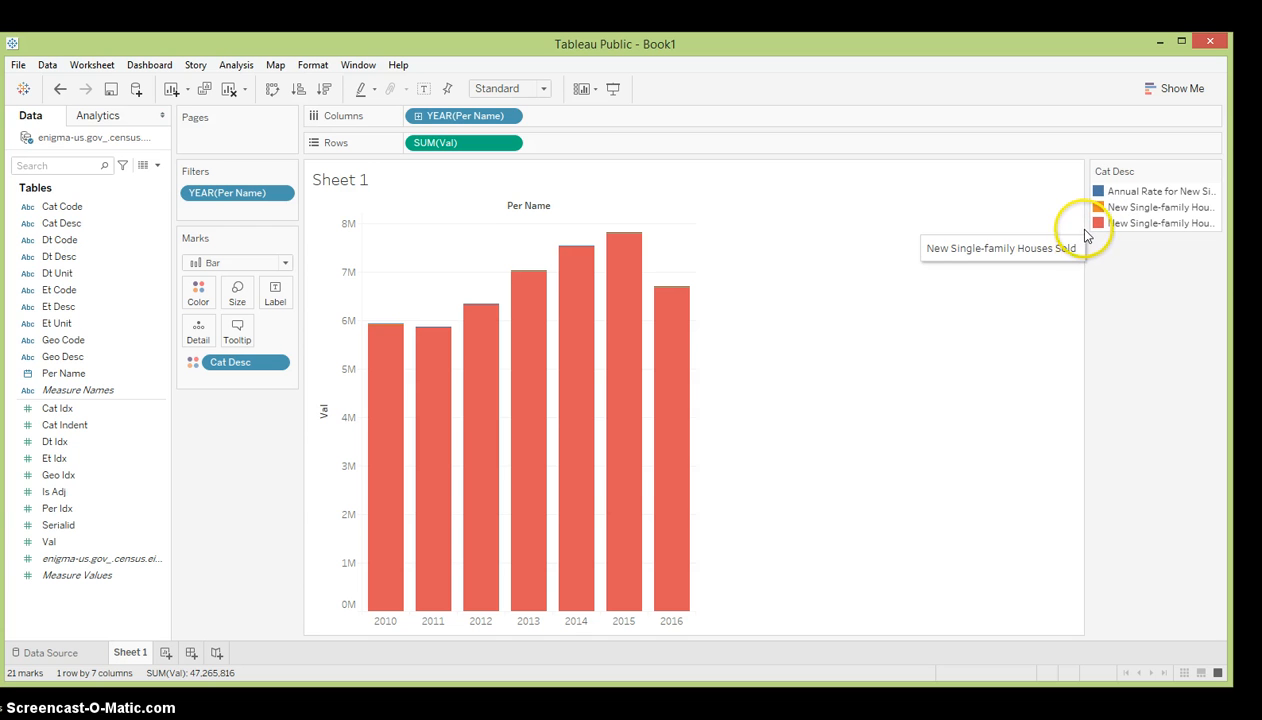
pyautogui.moveTo(1085, 234); pyautogui.dragTo(1000, 230)
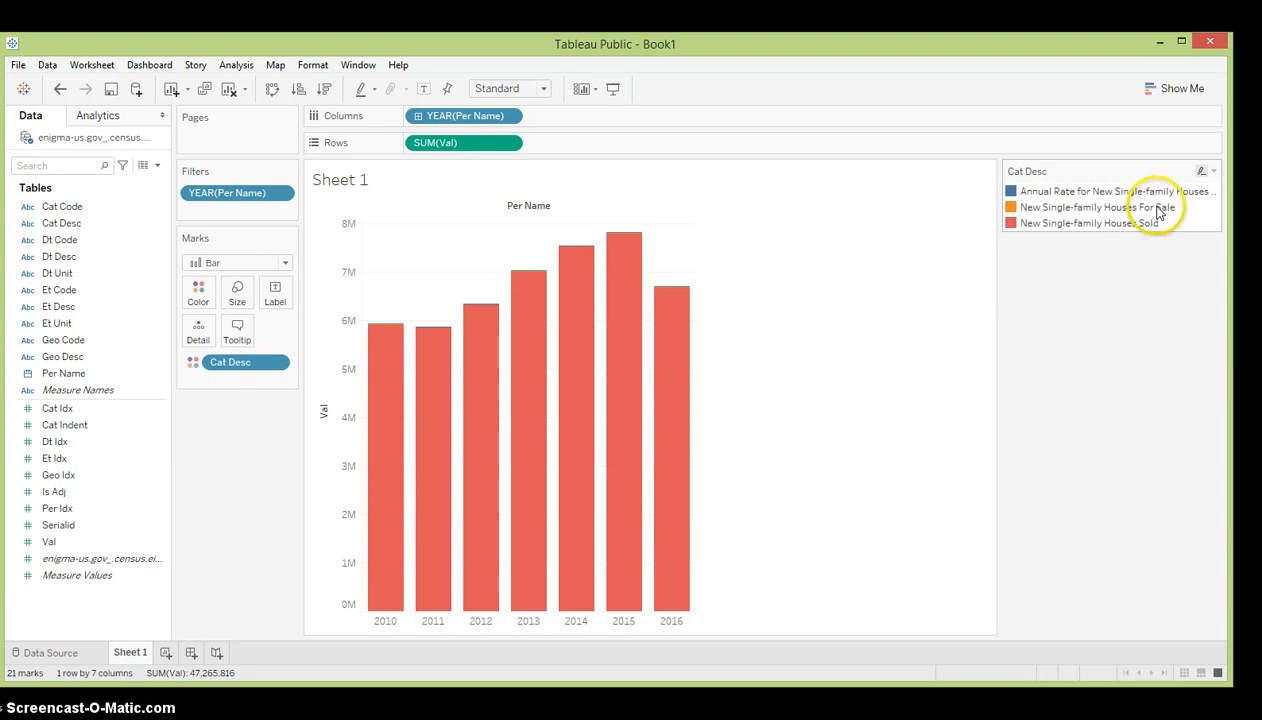
# Step: Change the mark type to Line so each Cat Desc category is drawn as its own line
pyautogui.click(231, 262)
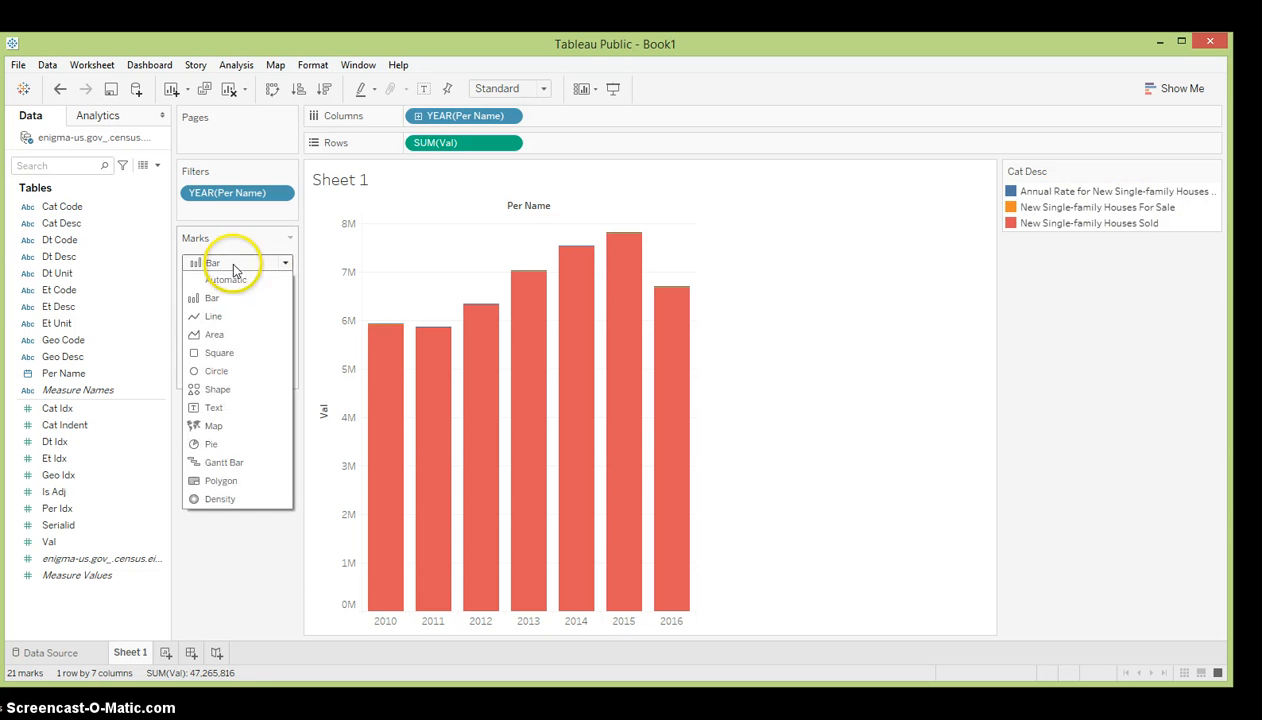
pyautogui.click(215, 311)
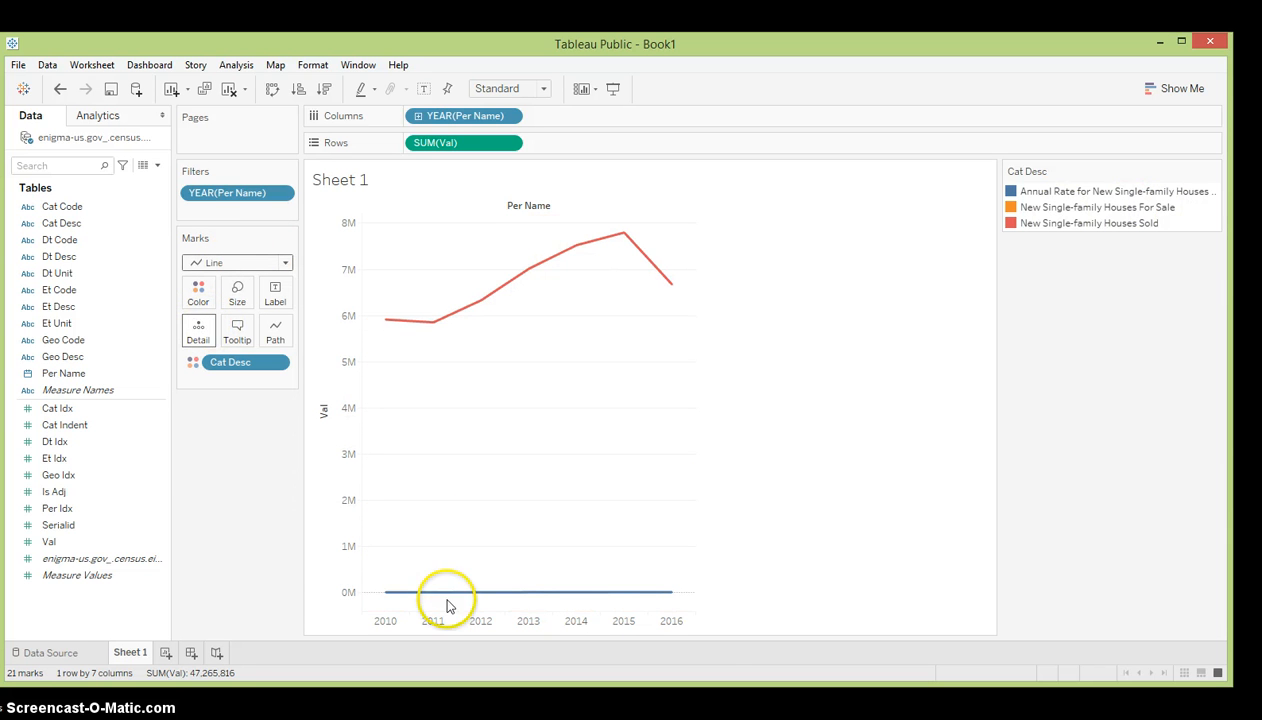
pyautogui.moveTo(383, 599)
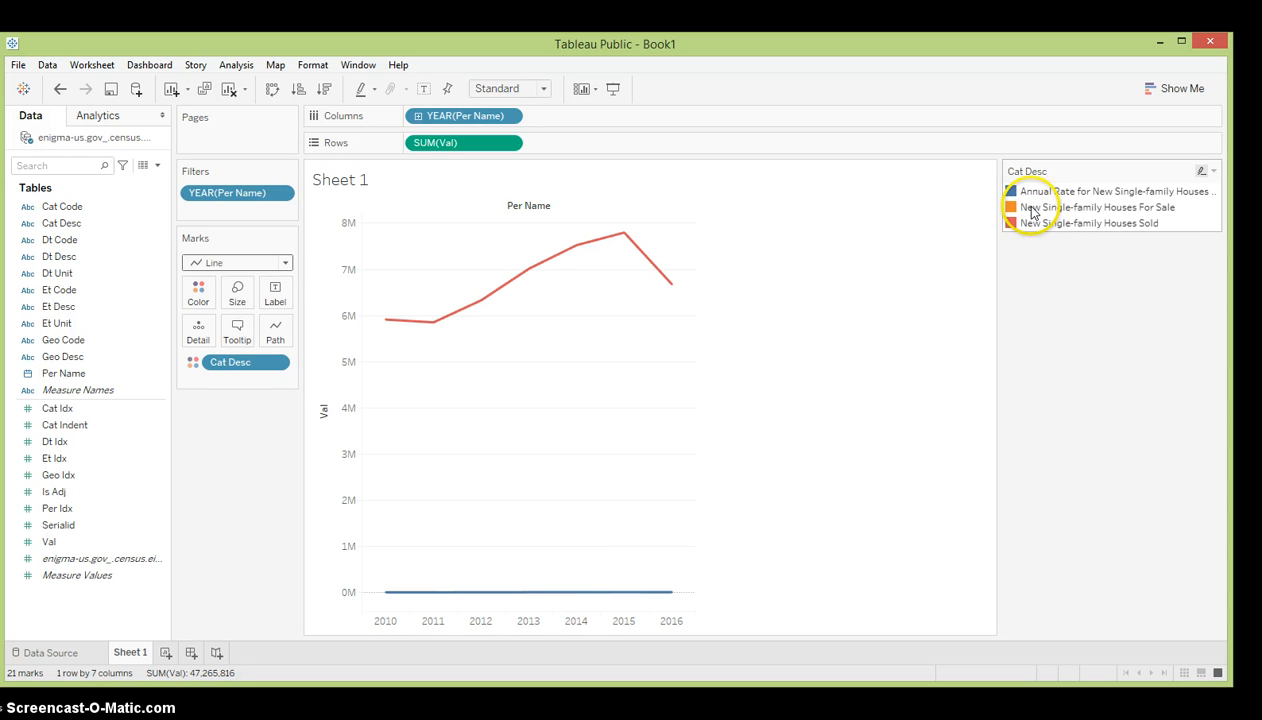
# Step: Filter Cat Desc to exclude New Single-family Houses Sold and apply it, moving the filter dialog as needed
pyautogui.click(277, 364)
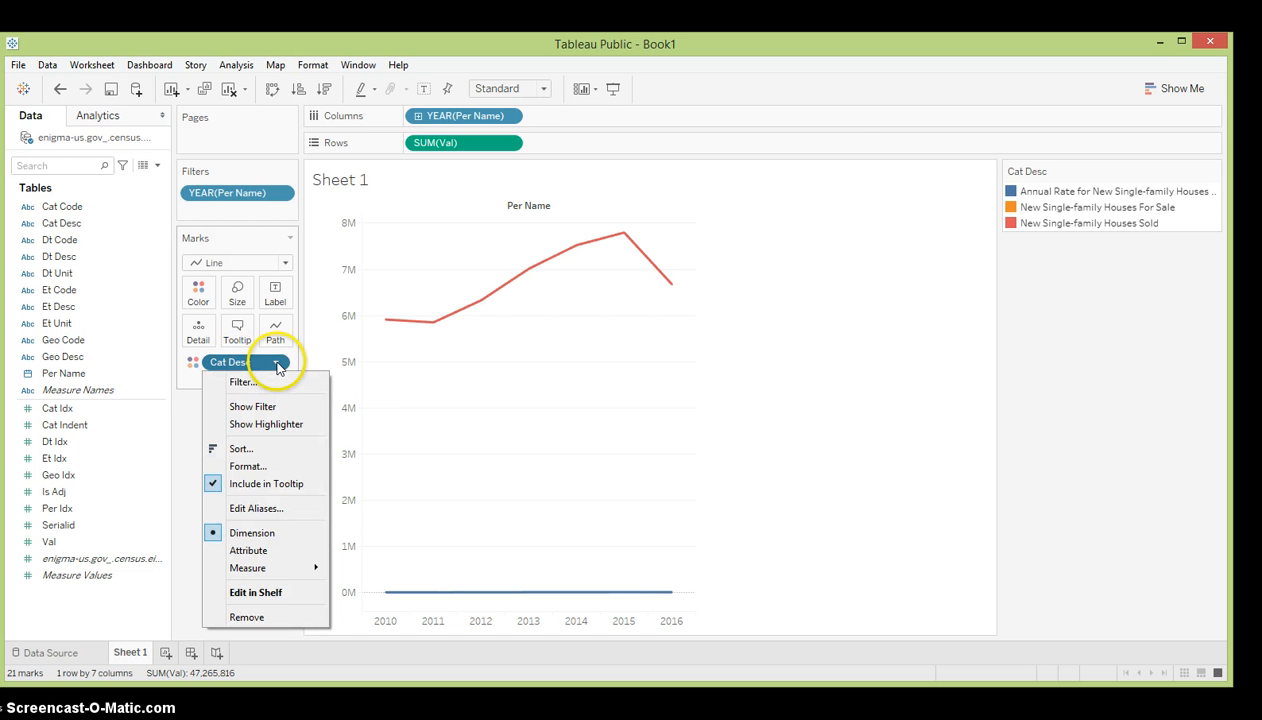
pyautogui.click(247, 385)
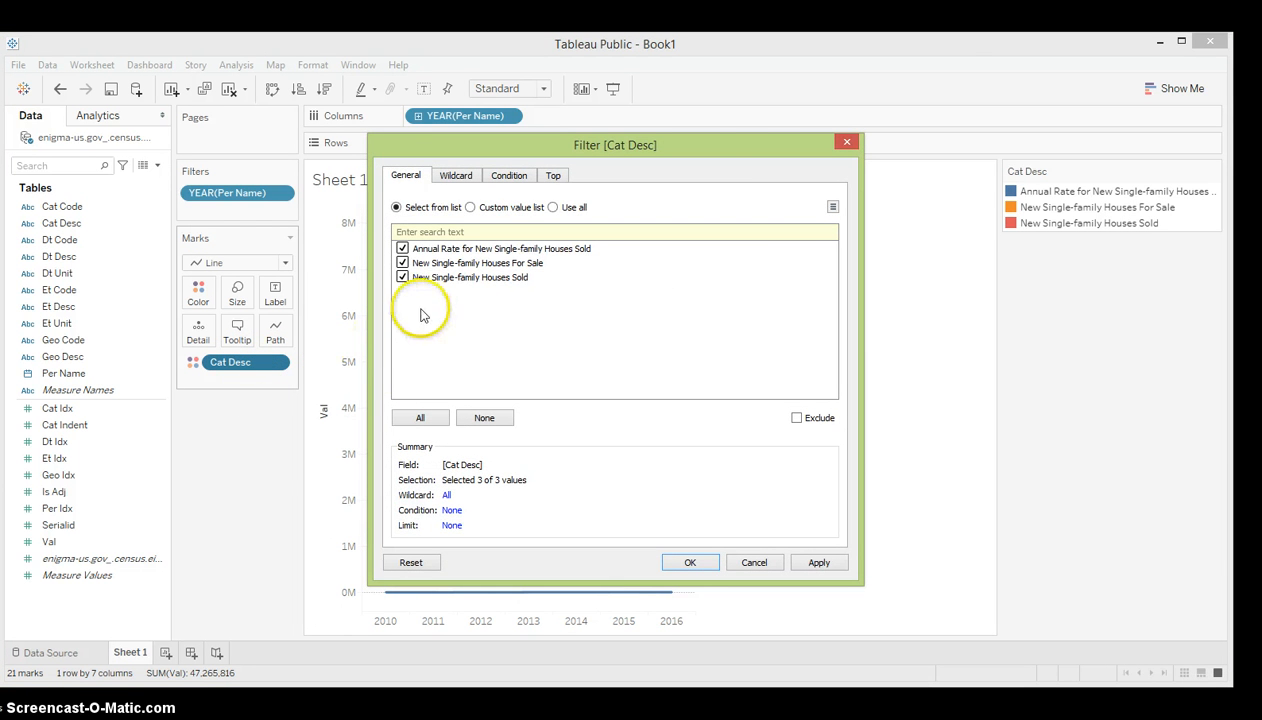
pyautogui.moveTo(717, 145); pyautogui.dragTo(906, 312)
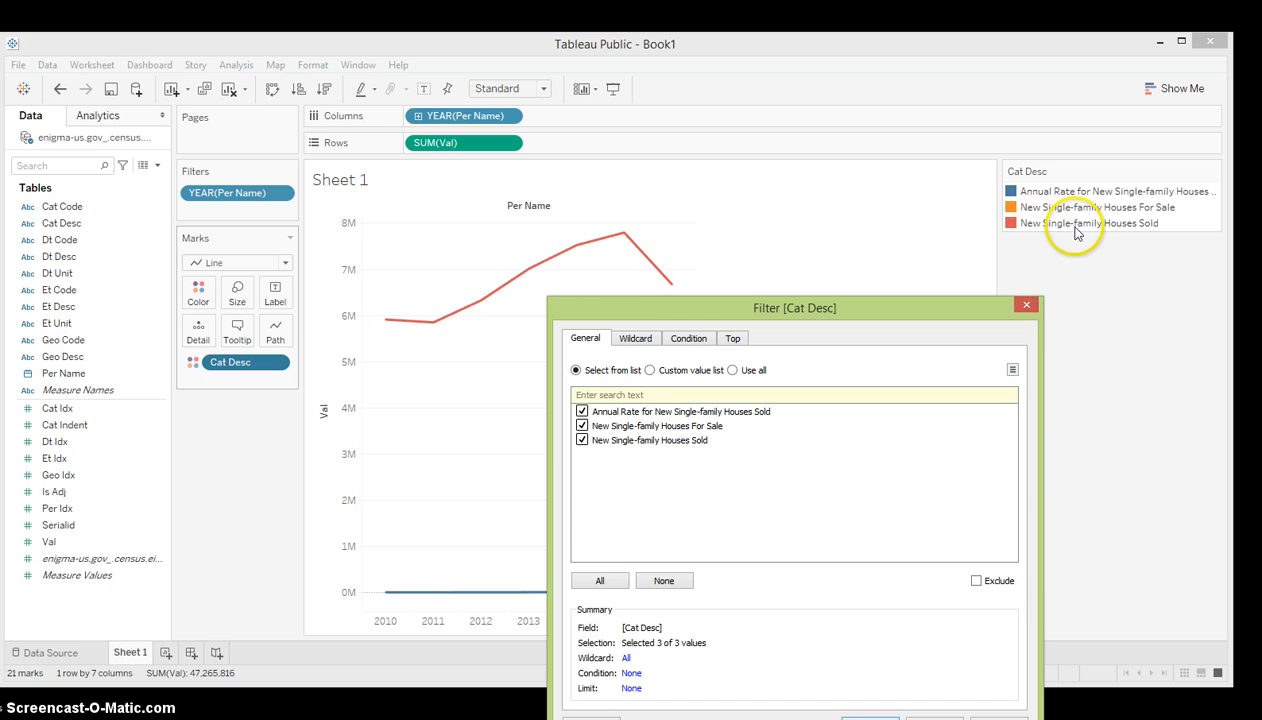
pyautogui.click(581, 443)
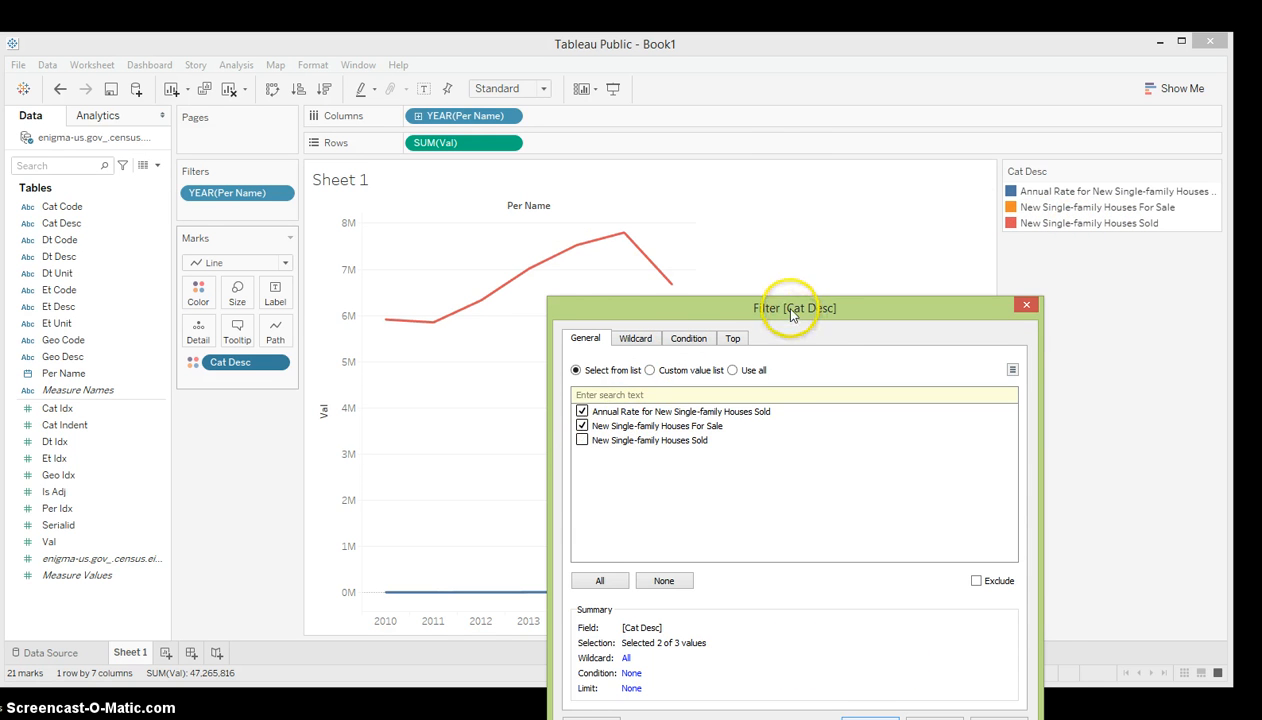
pyautogui.moveTo(790, 310); pyautogui.dragTo(620, 220)
pyautogui.click(1025, 608)
pyautogui.click(748, 627)
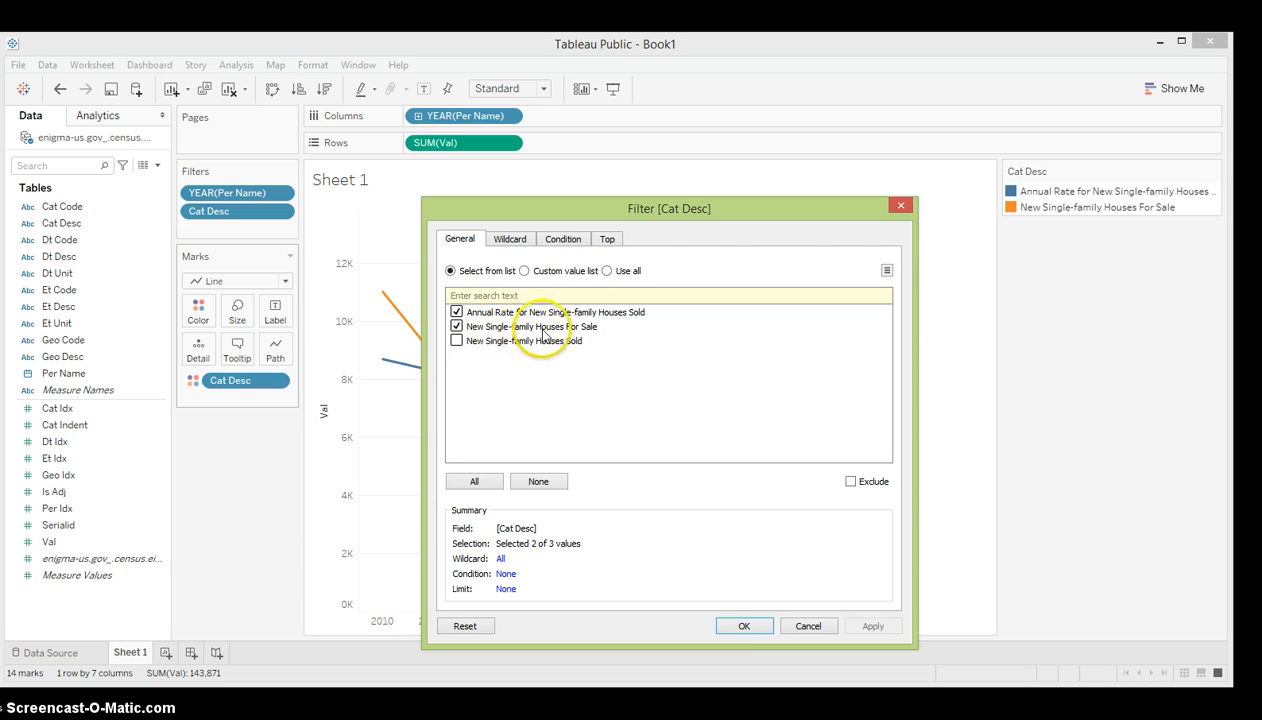
# Step: Include New Single-family Houses Sold in the Cat Desc filter, exclude Annual Rate for New Single-family Houses Sold, and apply it
pyautogui.click(457, 345)
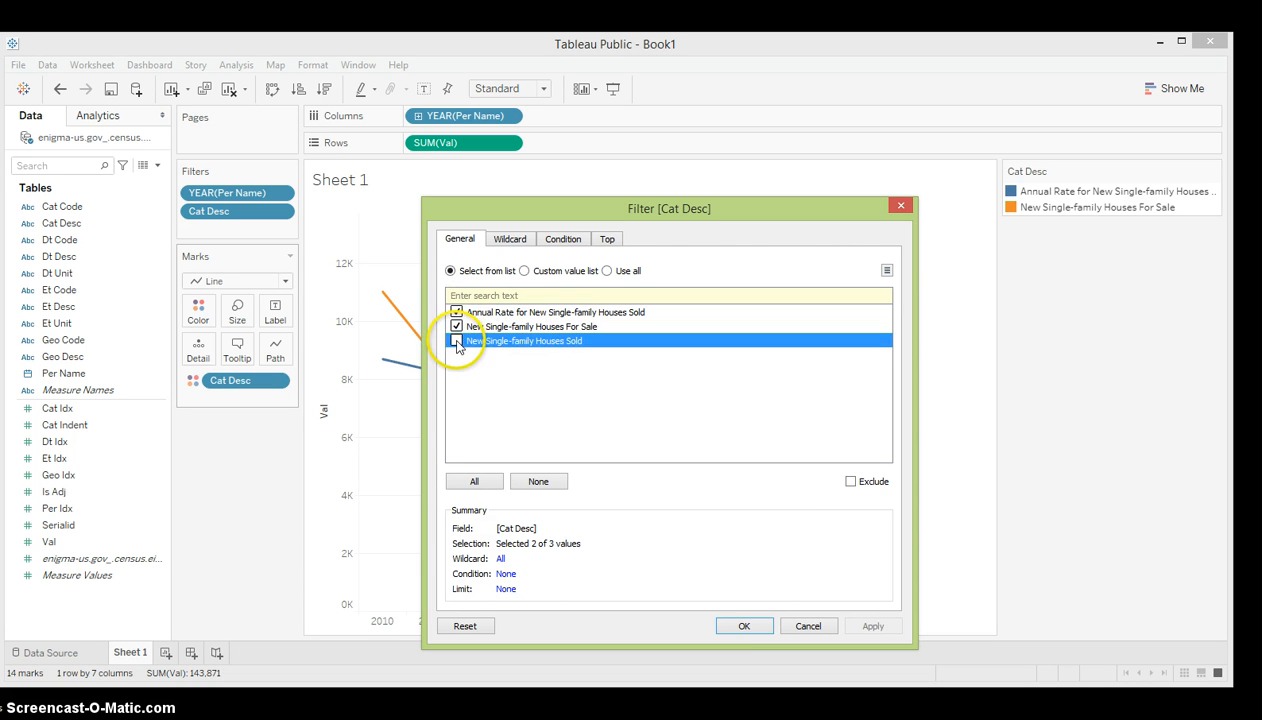
pyautogui.click(457, 342)
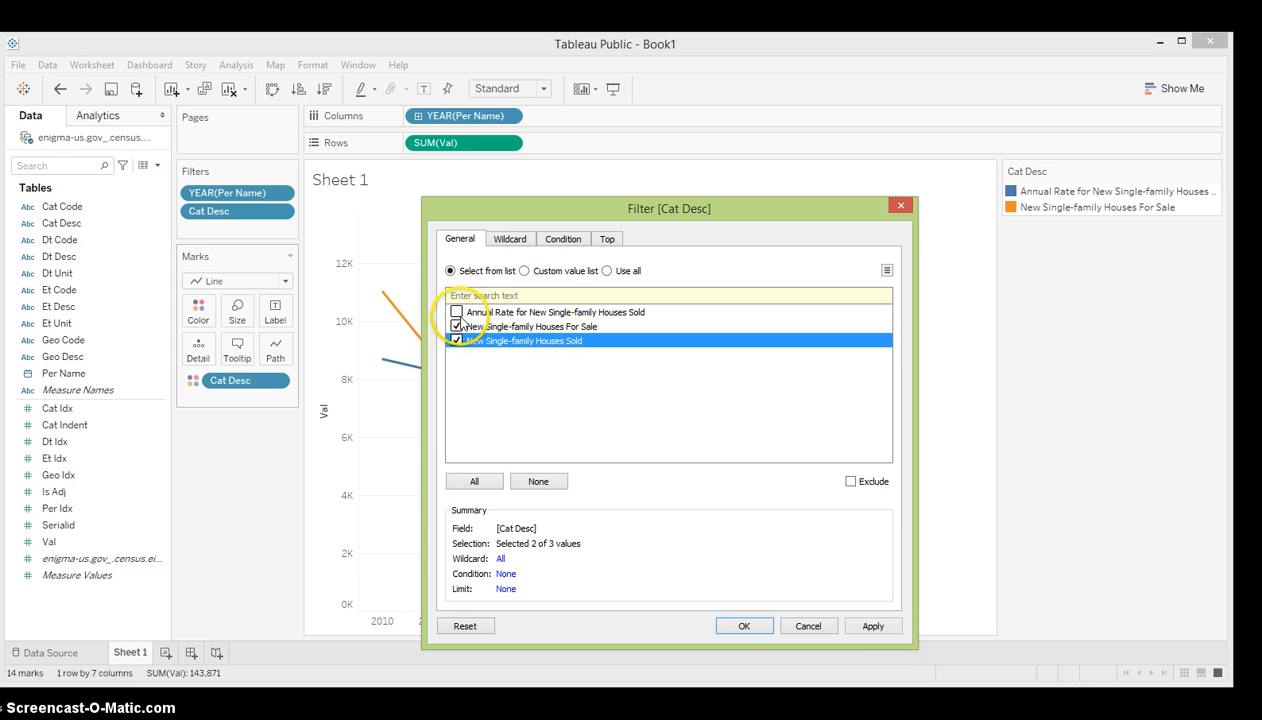
pyautogui.click(871, 626)
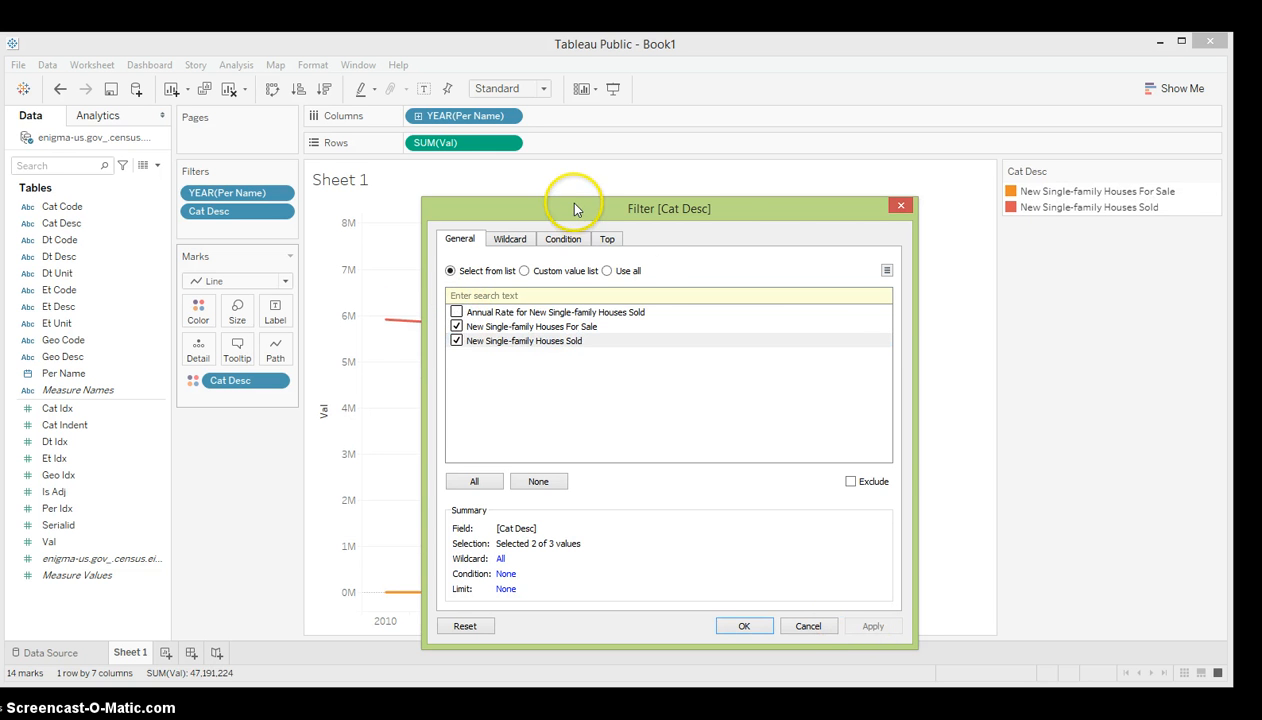
# Step: Filter Cat Desc to include Annual Rate for New Single-family Houses Sold, exclude New Single-family Houses Sold, and apply it, moving the filter dialog as needed
pyautogui.moveTo(574, 208); pyautogui.dragTo(797, 291)
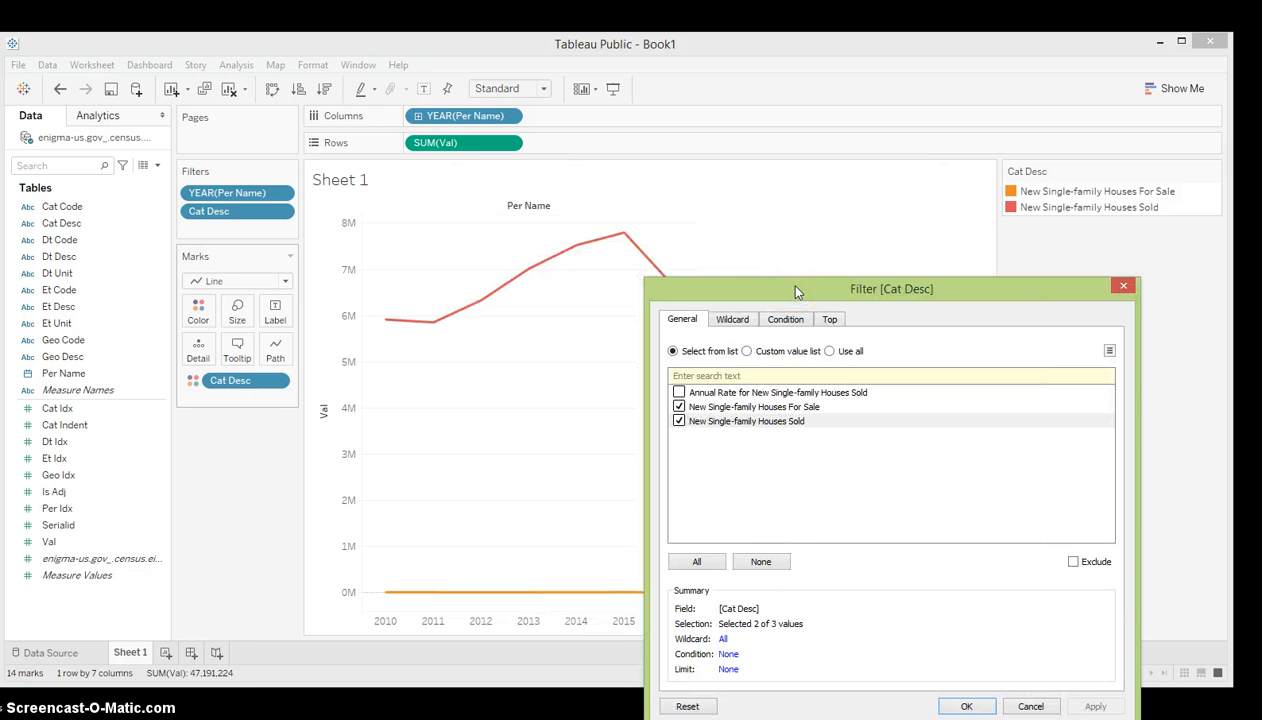
pyautogui.moveTo(795, 291); pyautogui.dragTo(815, 330)
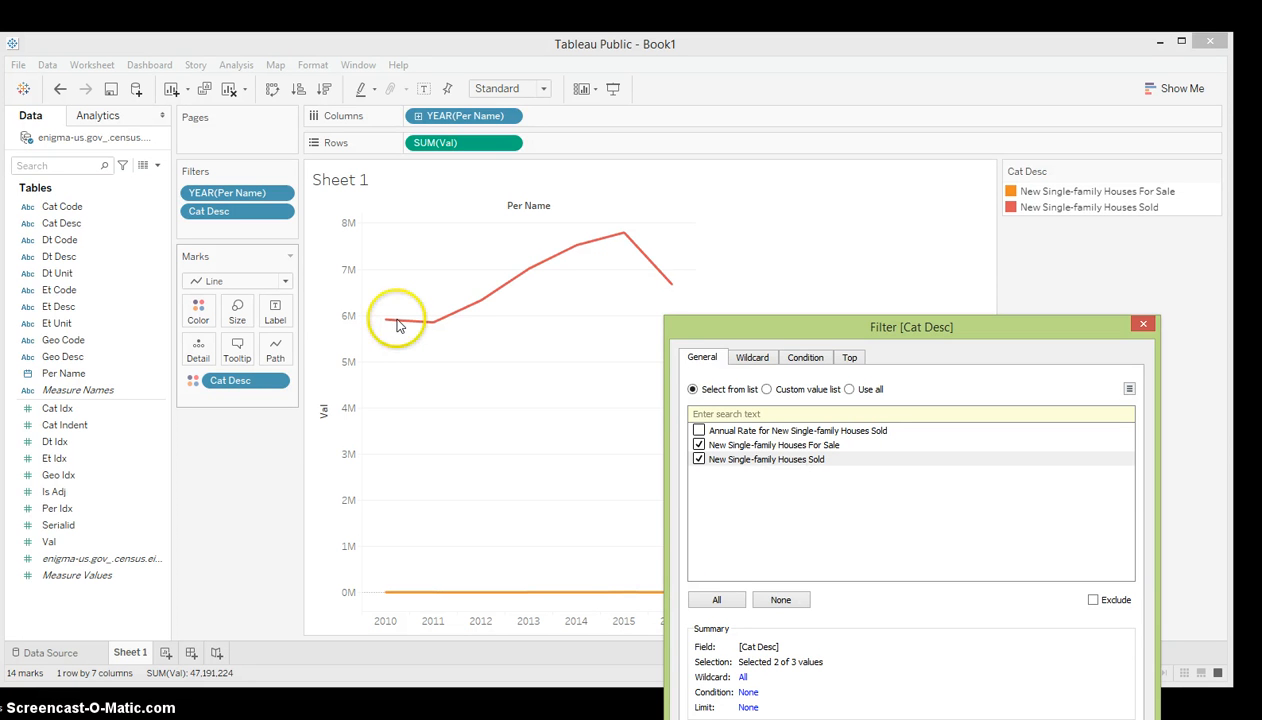
pyautogui.moveTo(697, 327); pyautogui.dragTo(507, 197)
pyautogui.click(510, 300)
pyautogui.click(510, 329)
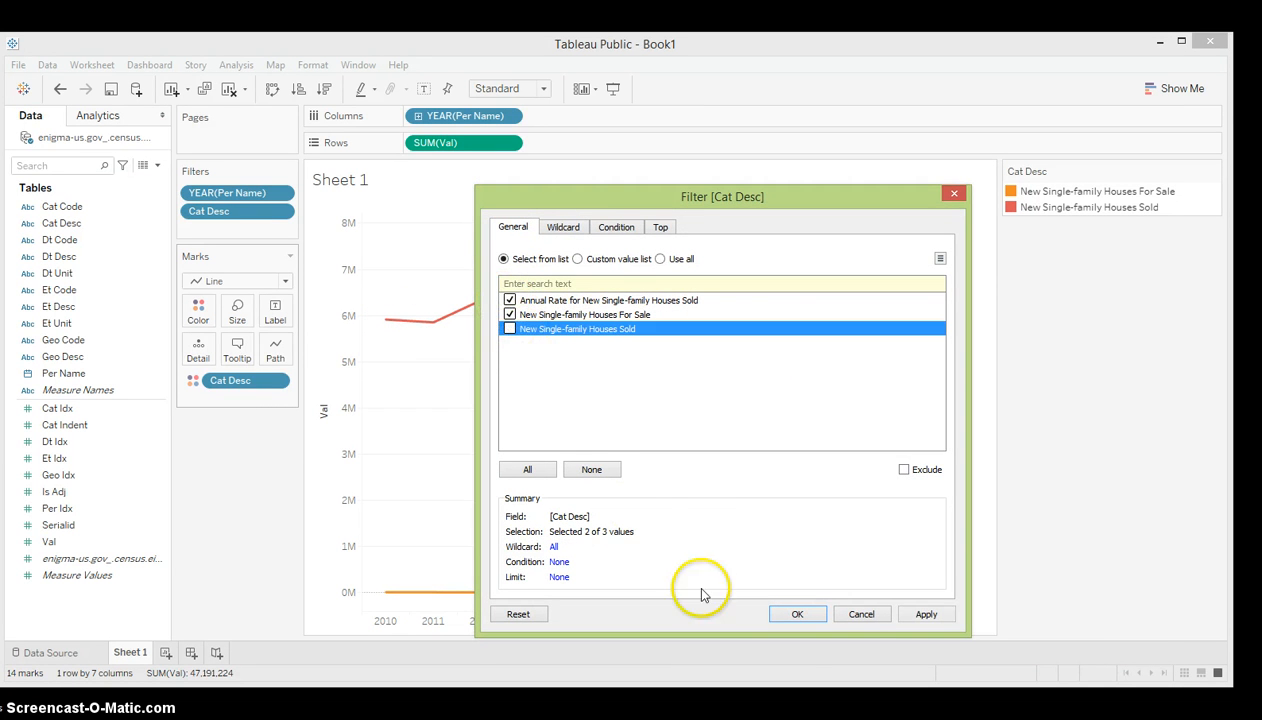
pyautogui.click(926, 614)
pyautogui.click(799, 614)
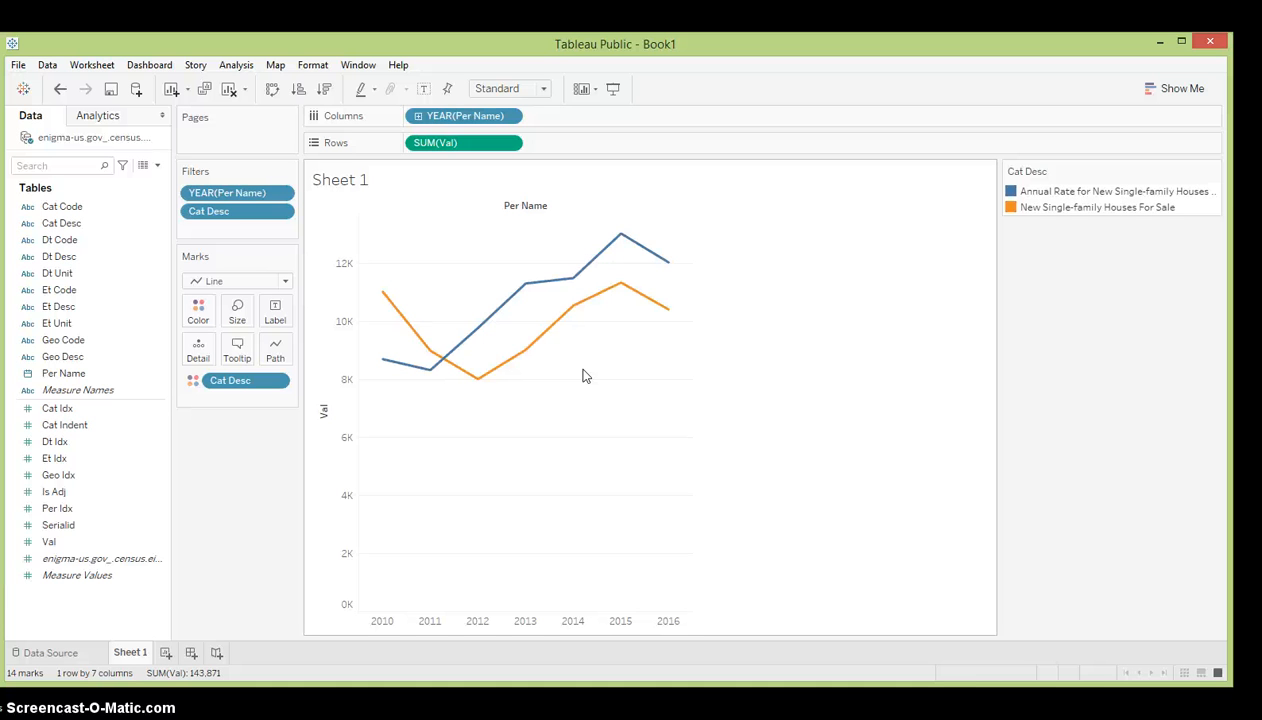
# Step: Try the Bar, Area and Square mark types on the chart and return the marks to Bar
pyautogui.click(222, 281)
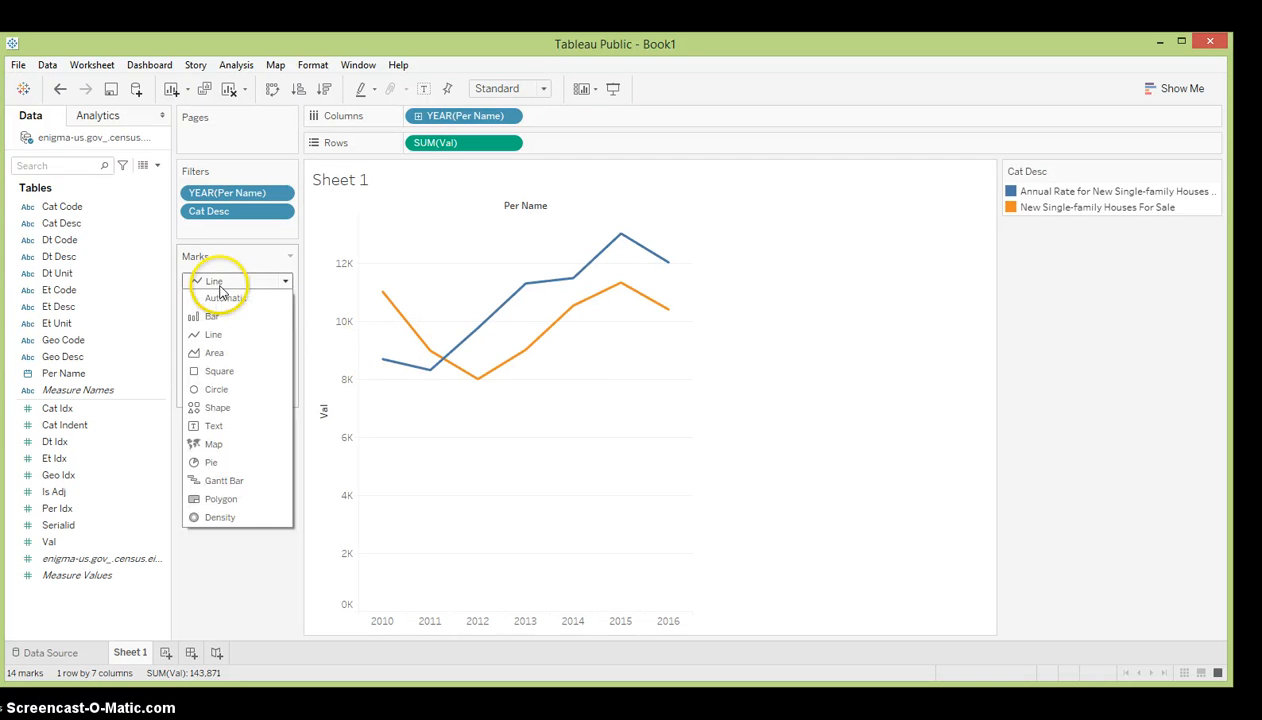
pyautogui.click(213, 316)
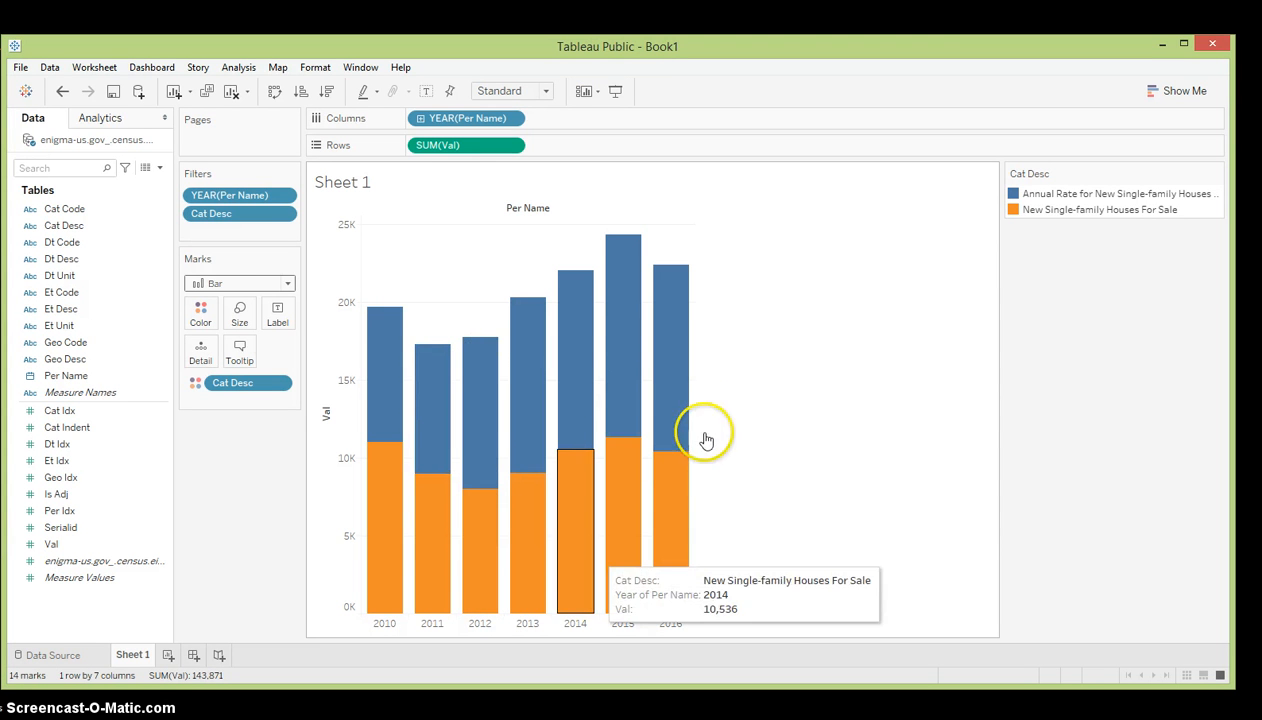
pyautogui.click(209, 290)
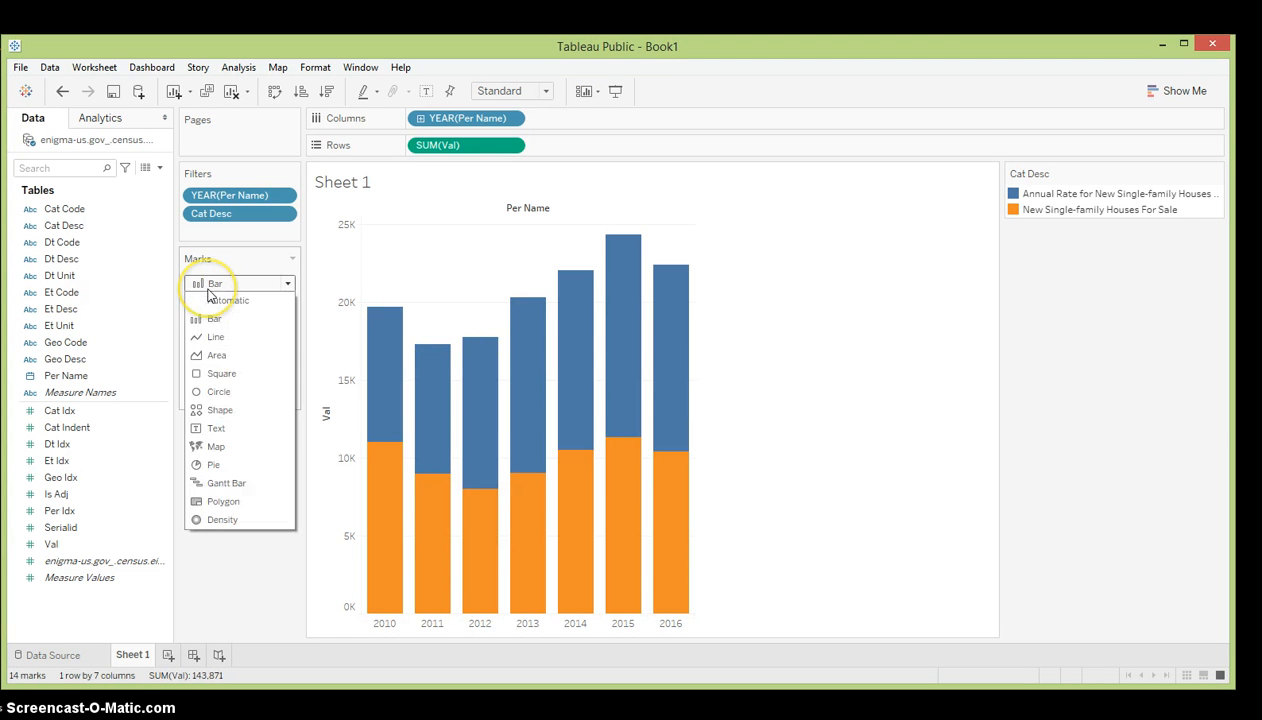
pyautogui.click(218, 355)
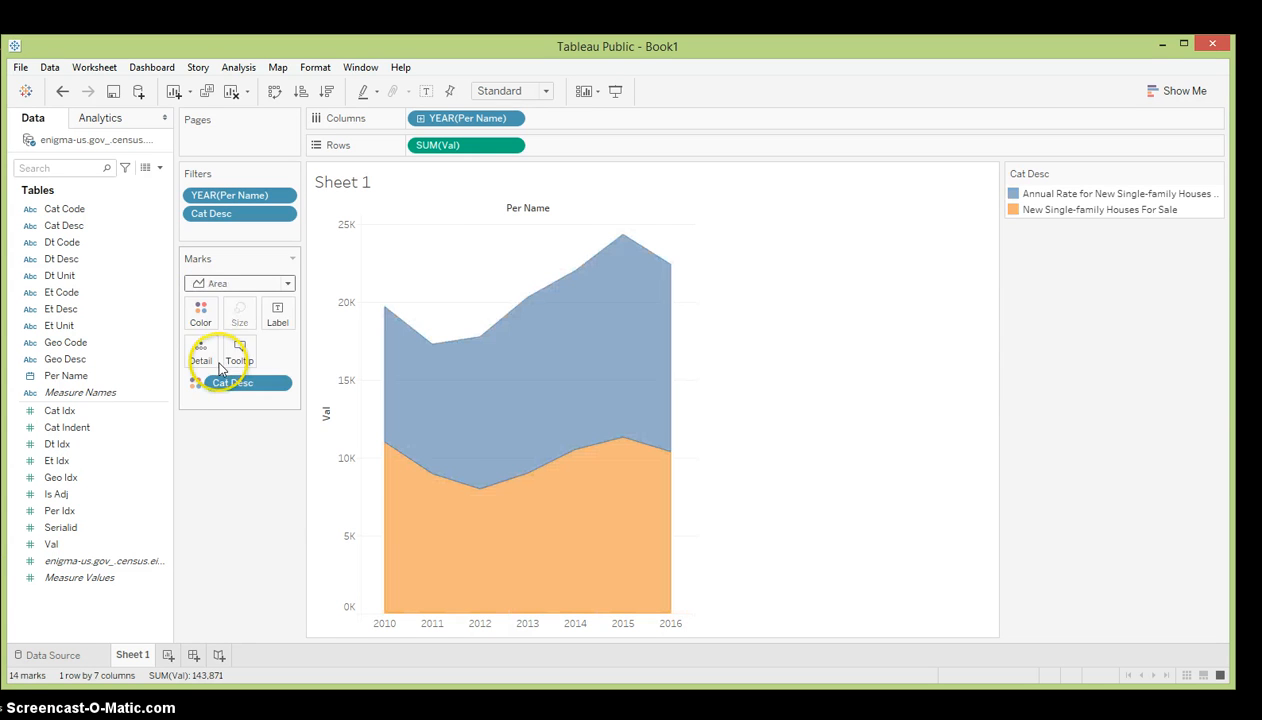
pyautogui.click(227, 289)
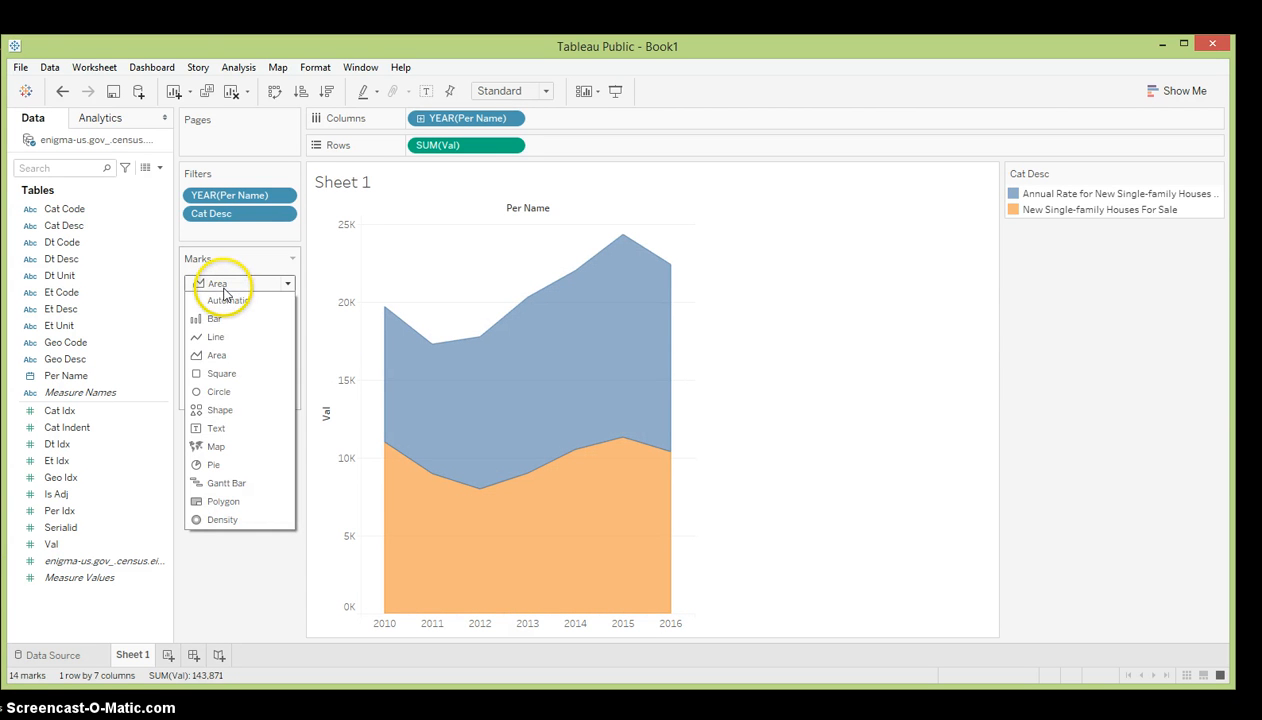
pyautogui.click(221, 373)
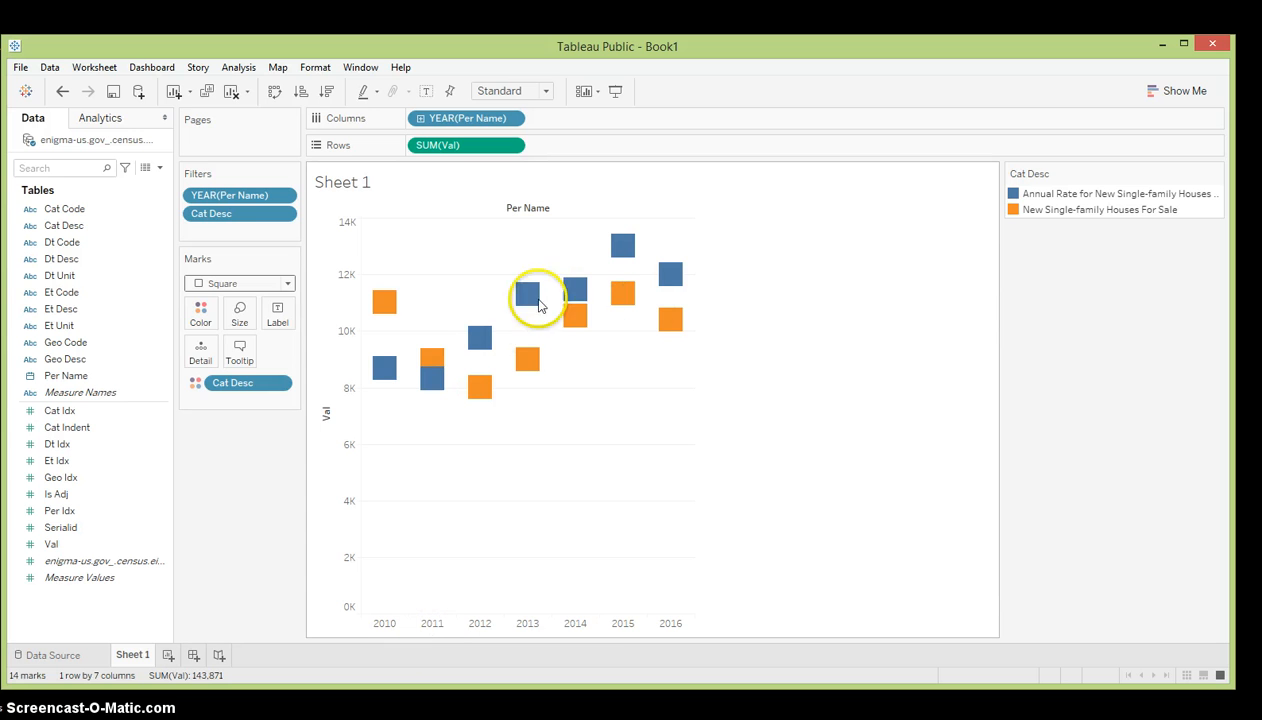
pyautogui.click(240, 284)
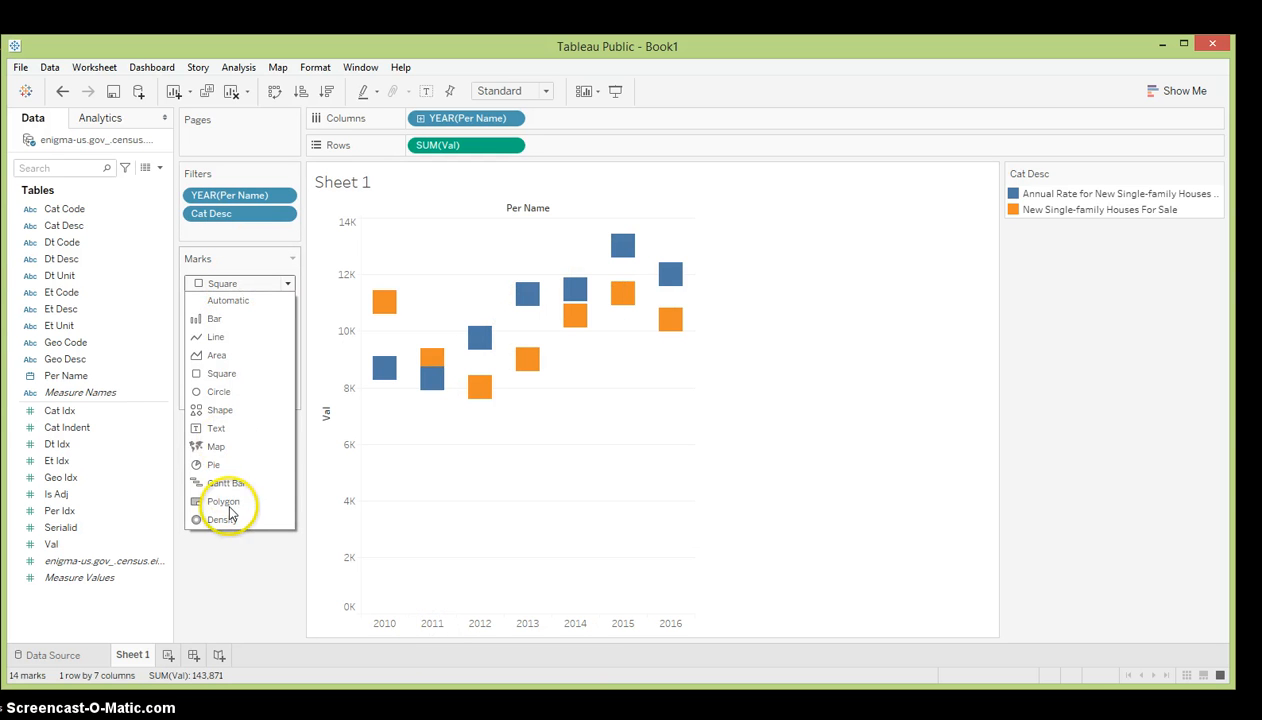
pyautogui.click(215, 319)
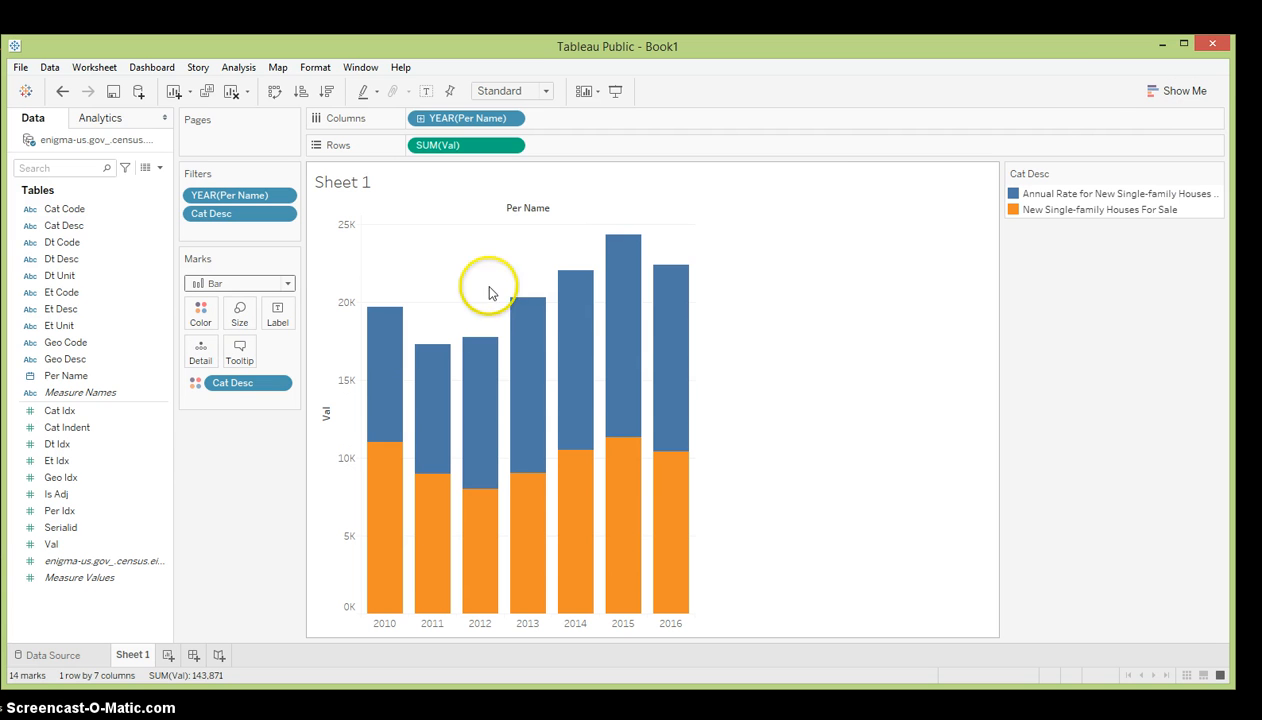
# Step: Use Show Me to try circle views and a discrete area chart, and switch the view to a line chart
pyautogui.click(1174, 92)
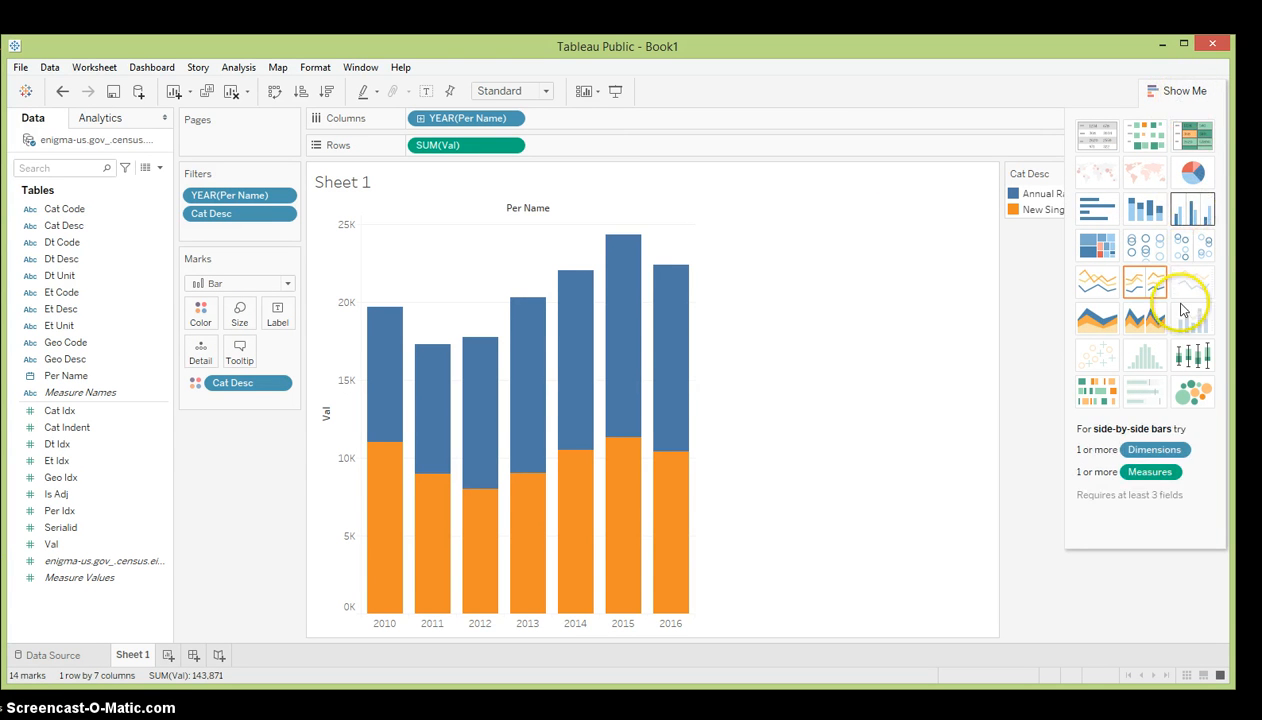
pyautogui.click(1143, 253)
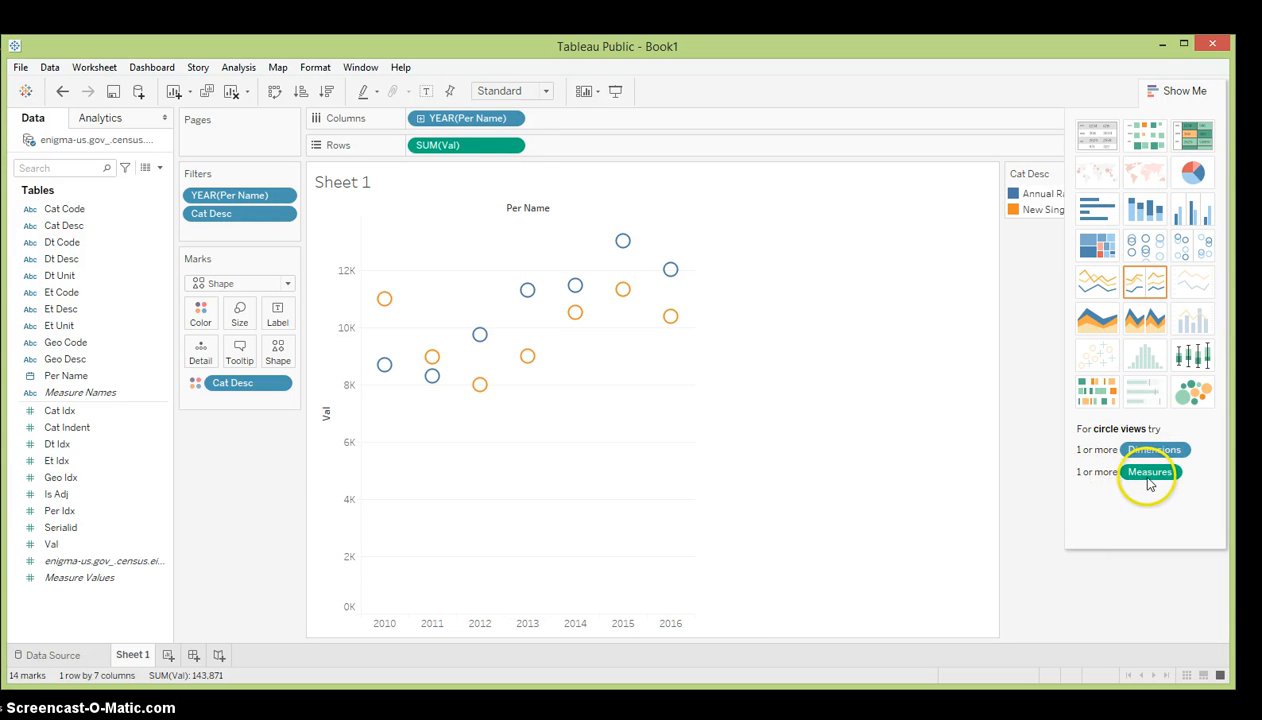
pyautogui.click(1135, 314)
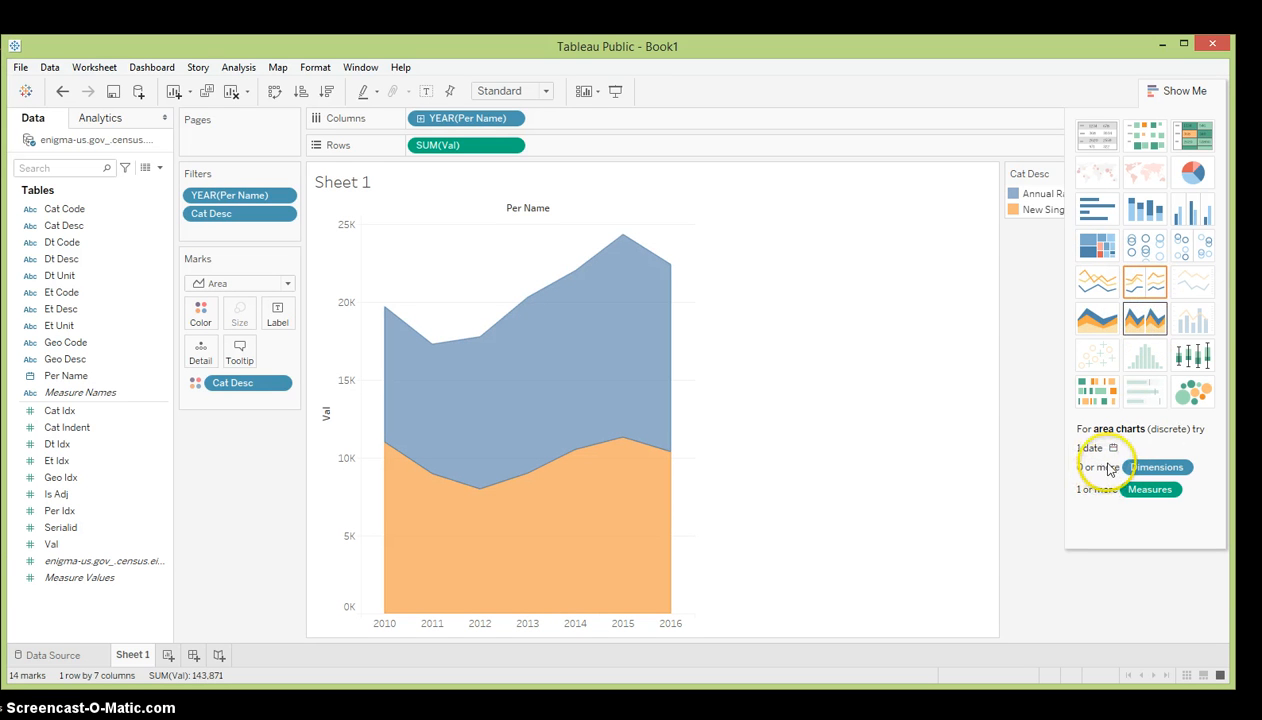
pyautogui.click(1144, 285)
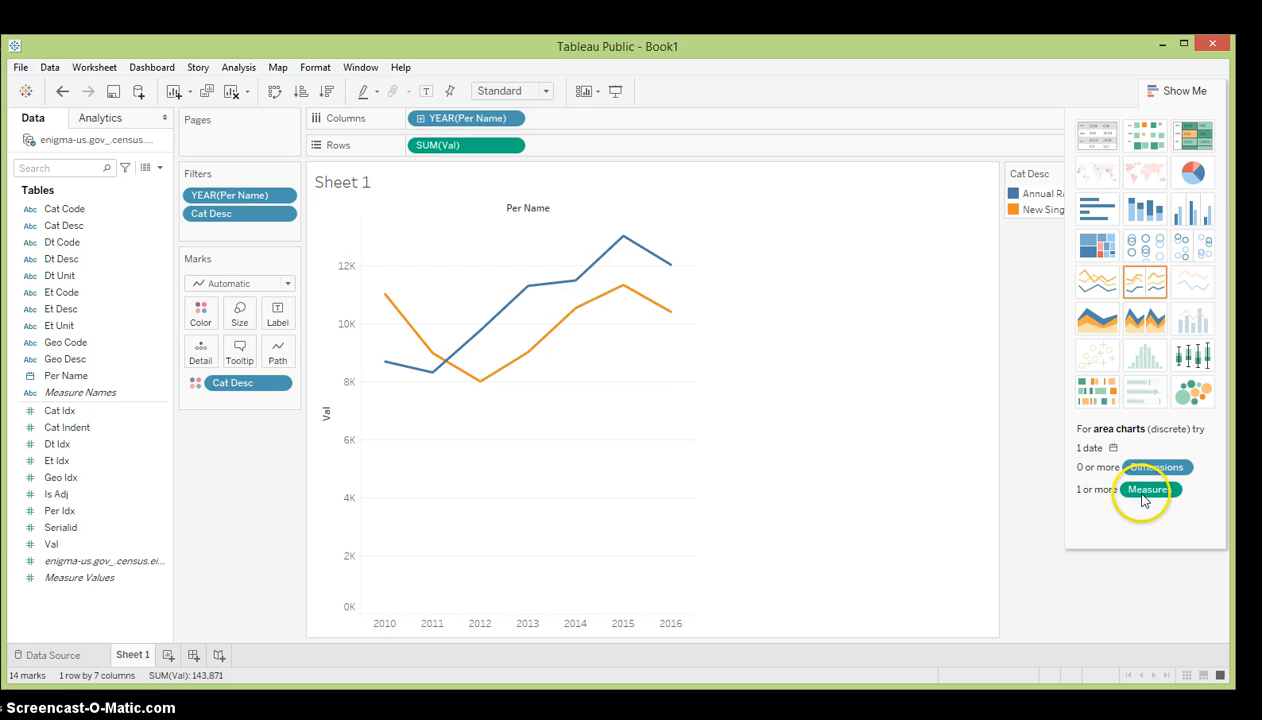